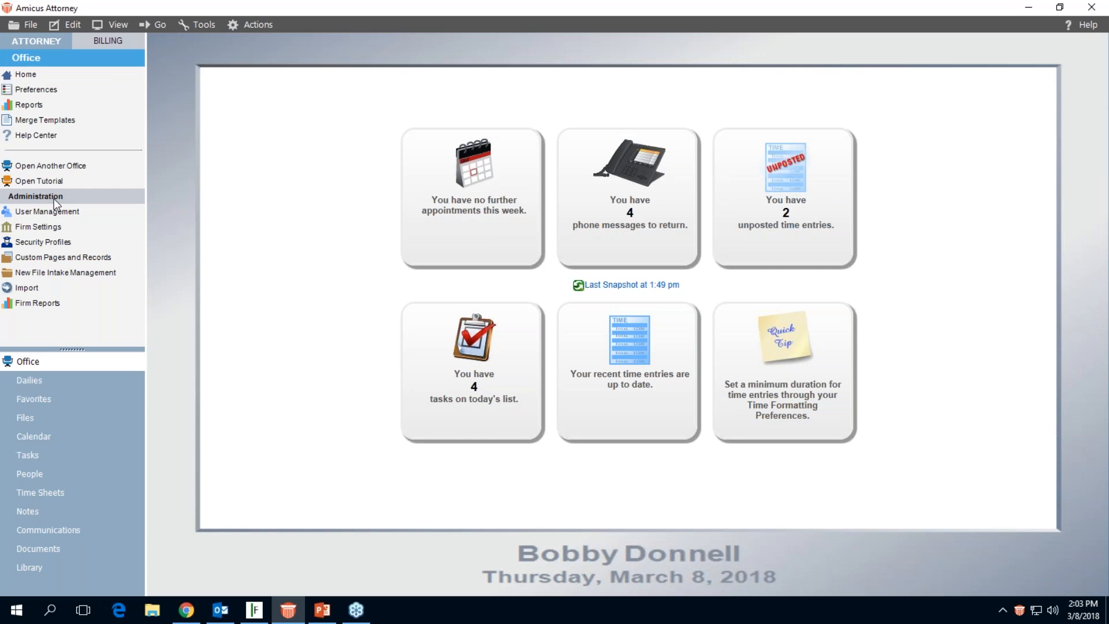
Create a new custom page named General Information with its availability set to People
left_click(8, 263)
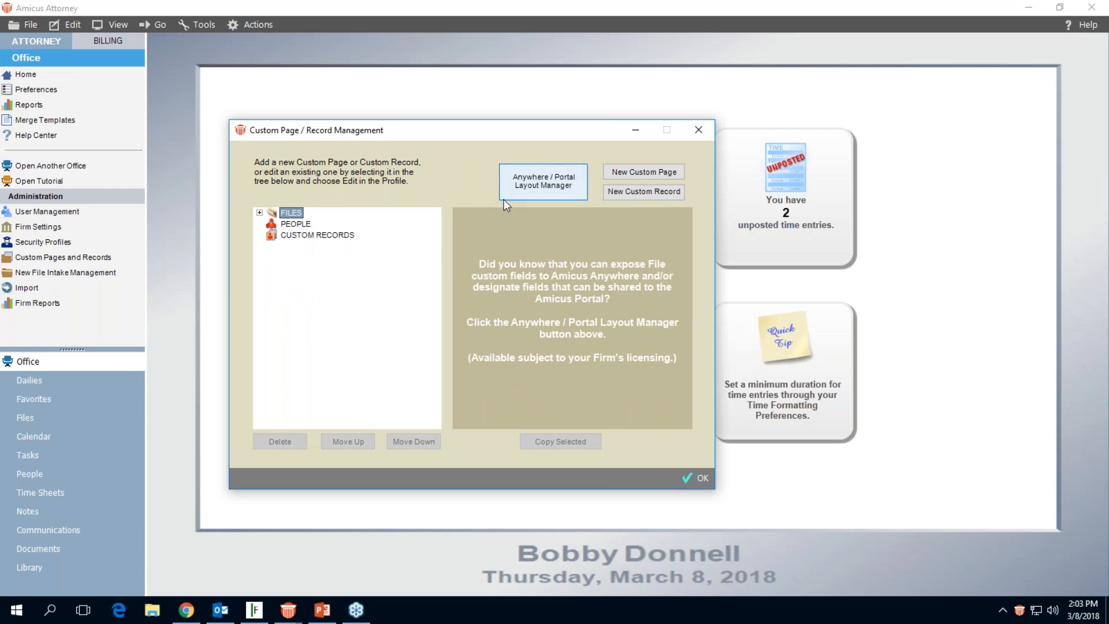
left_click(272, 226)
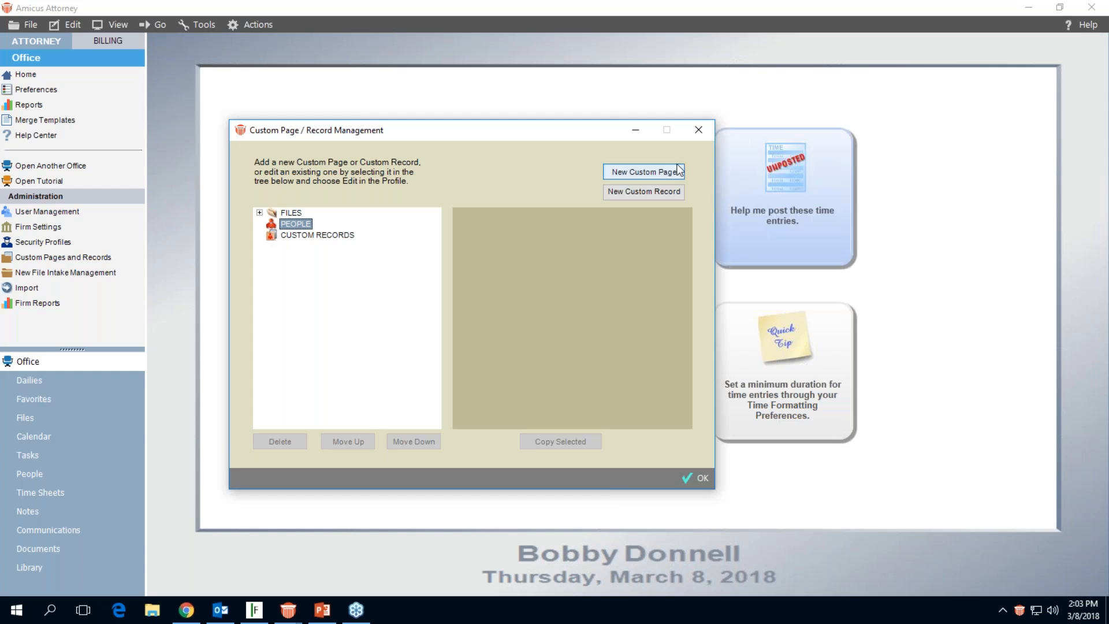
left_click(658, 171)
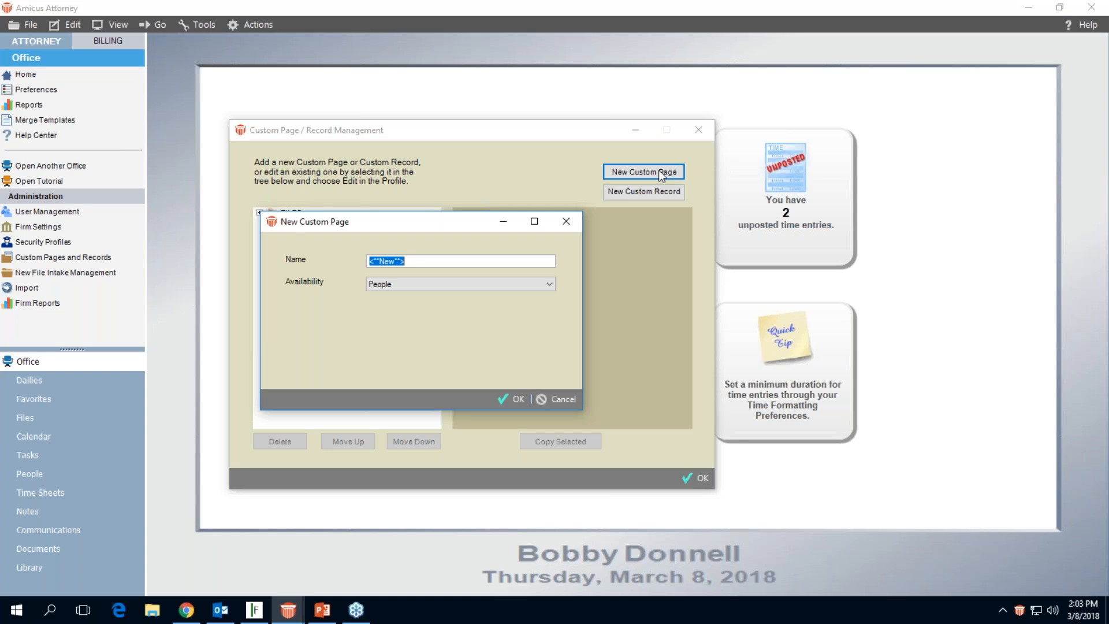
type("General Information")
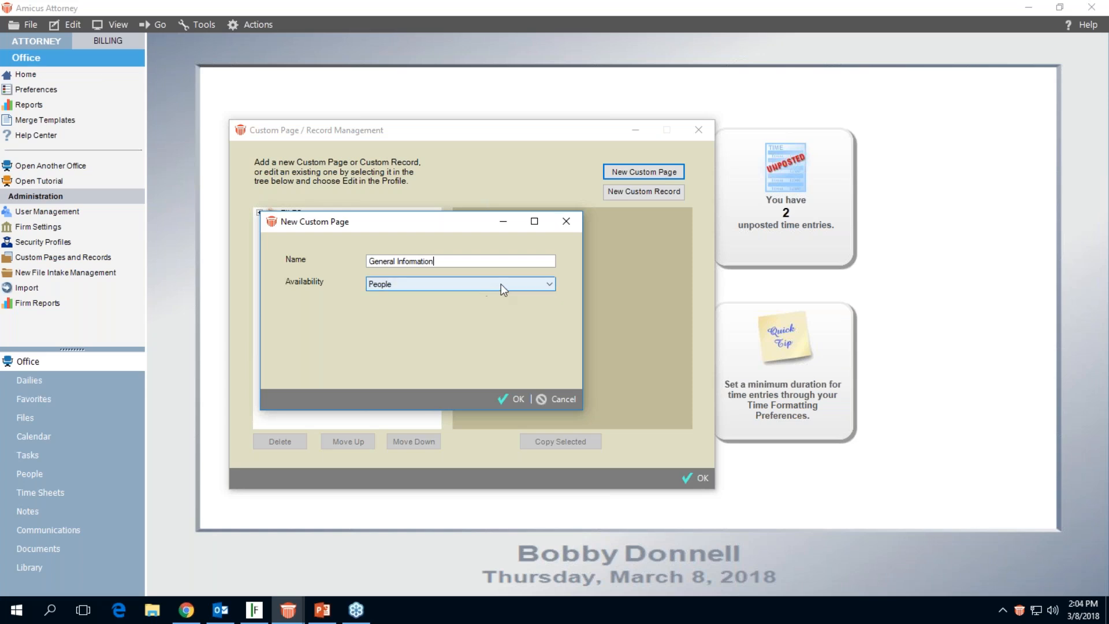
left_click(546, 283)
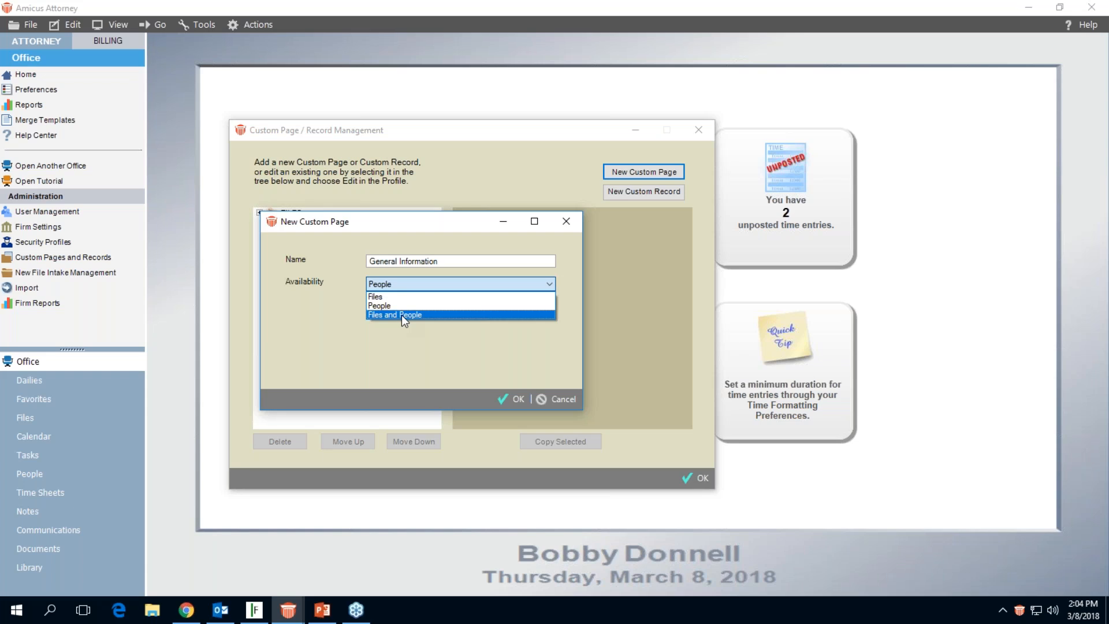
left_click(384, 285)
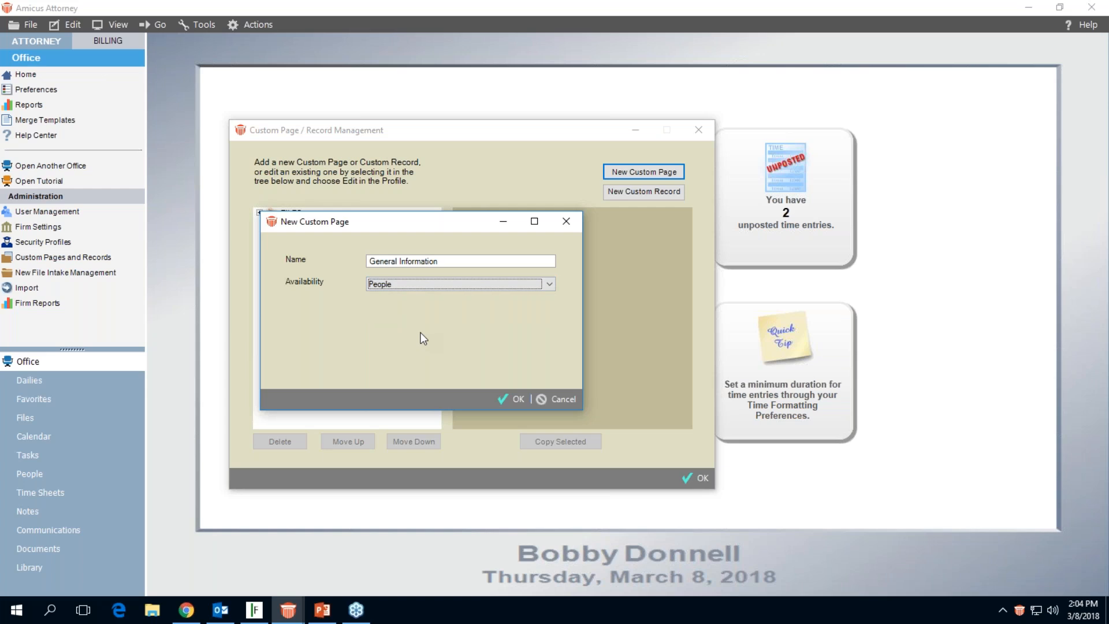
left_click(508, 398)
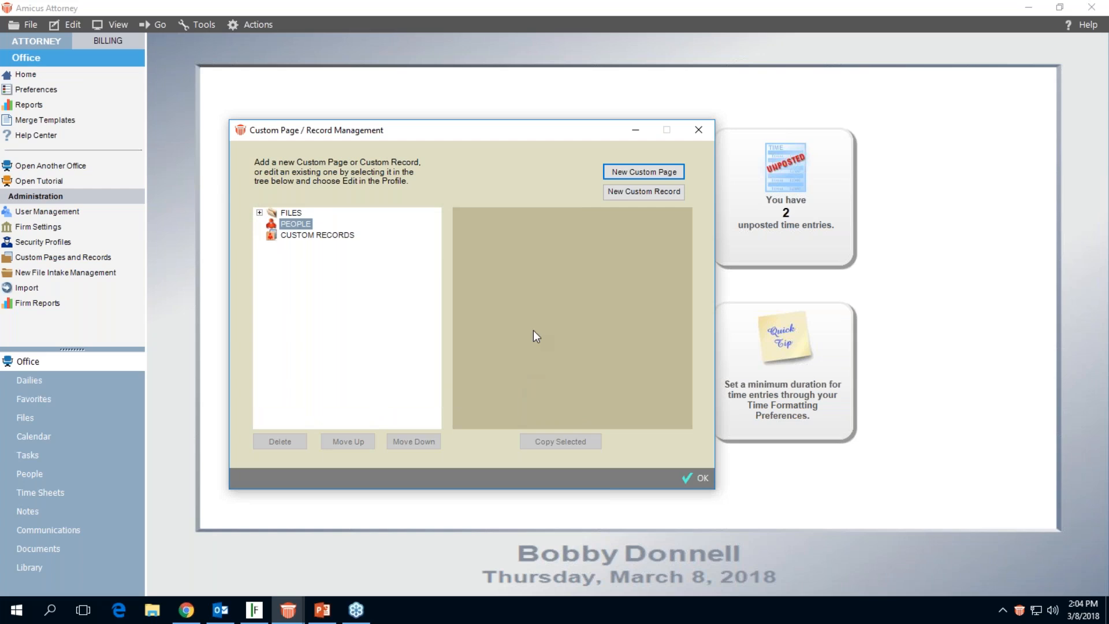
mouse_move(359, 608)
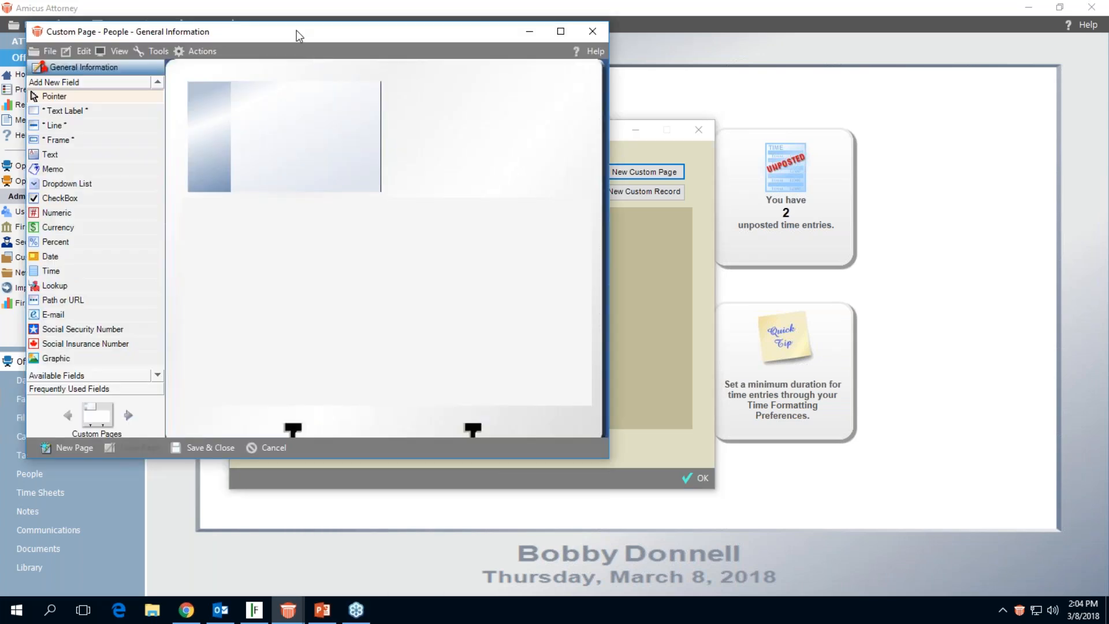
left_click_drag(304, 33, 500, 116)
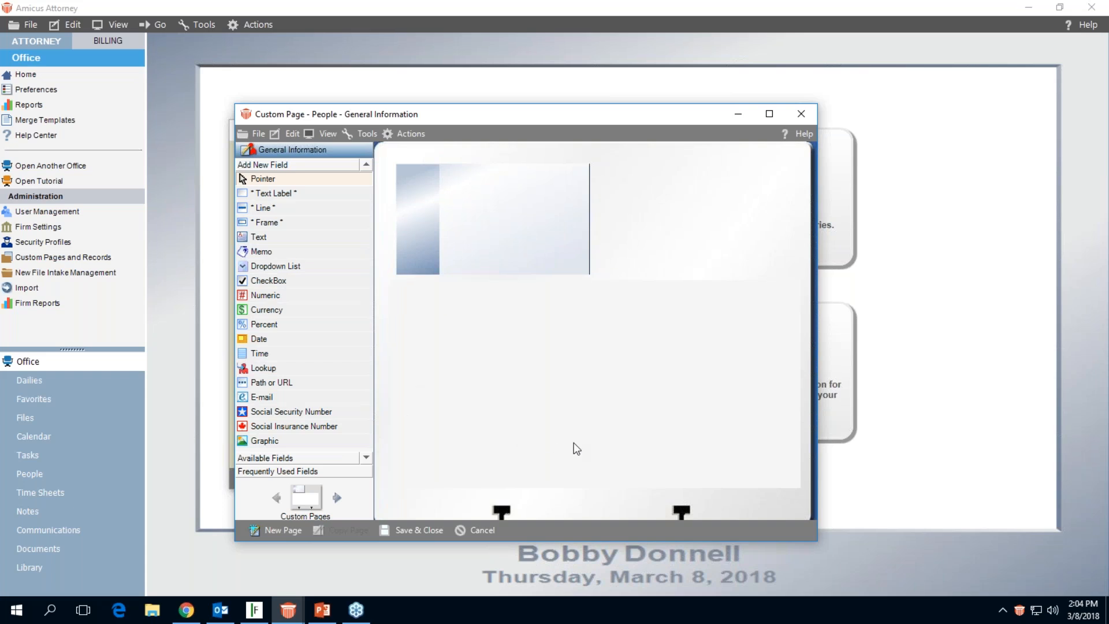
Place a new Date field in the blank area of the page below the header block
left_click(272, 268)
left_click(263, 340)
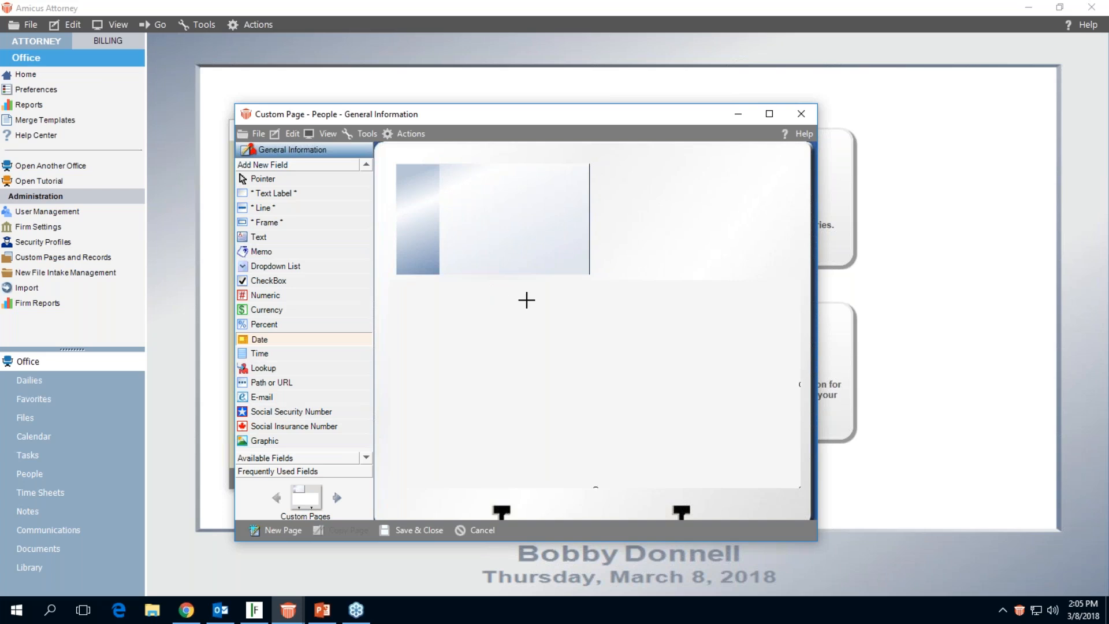
left_click_drag(527, 300, 590, 313)
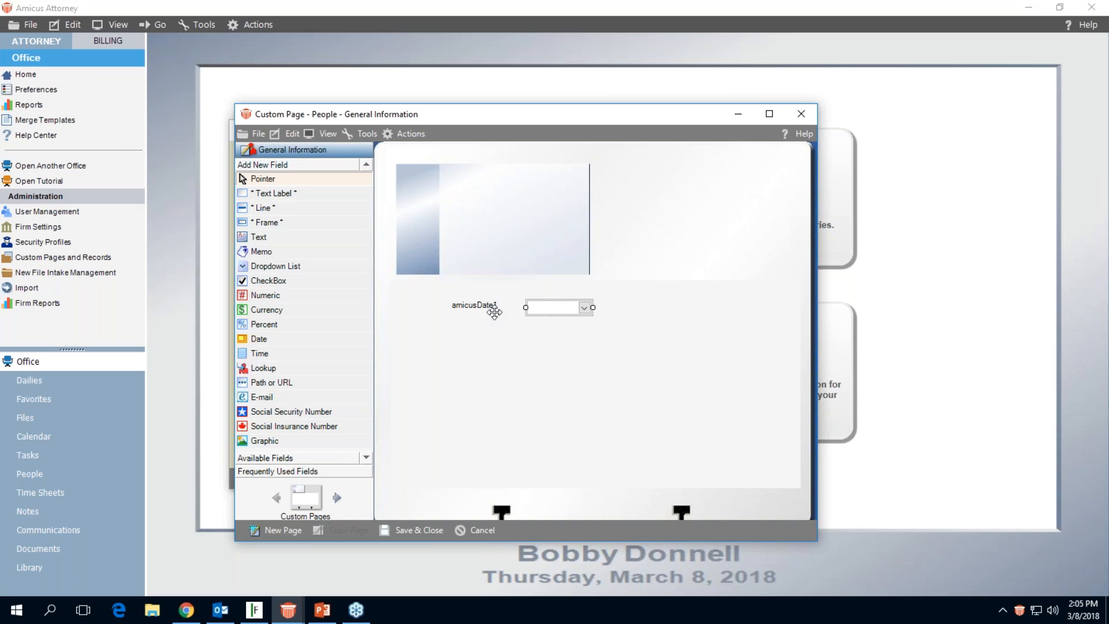
Open the new date field's attributes and set its field name to Date_of_Birth
right_click(553, 308)
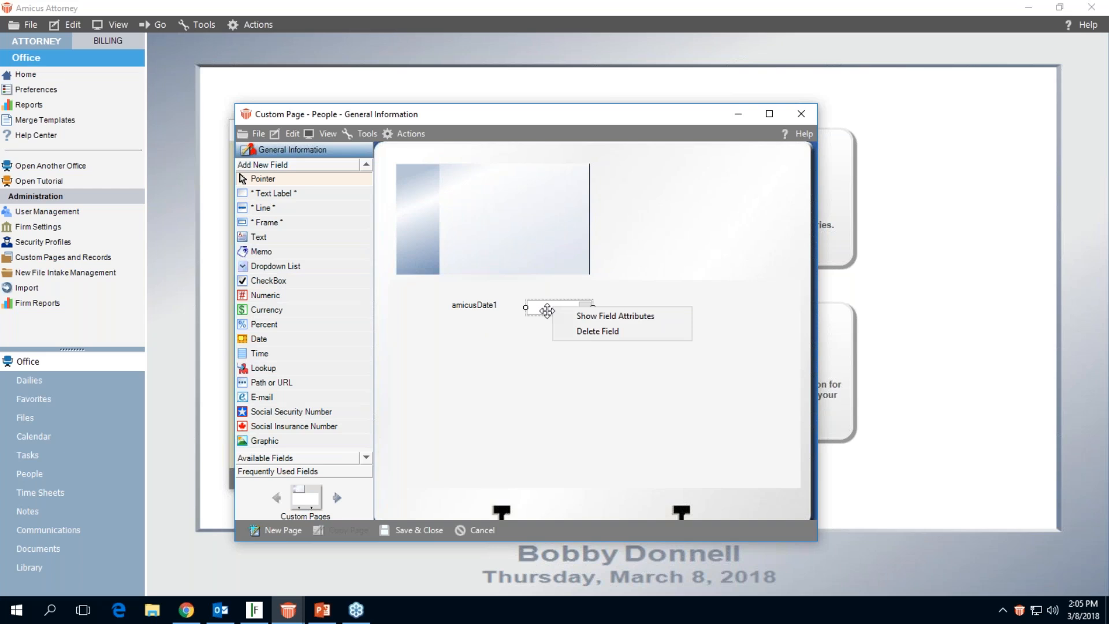
left_click(533, 366)
right_click(476, 307)
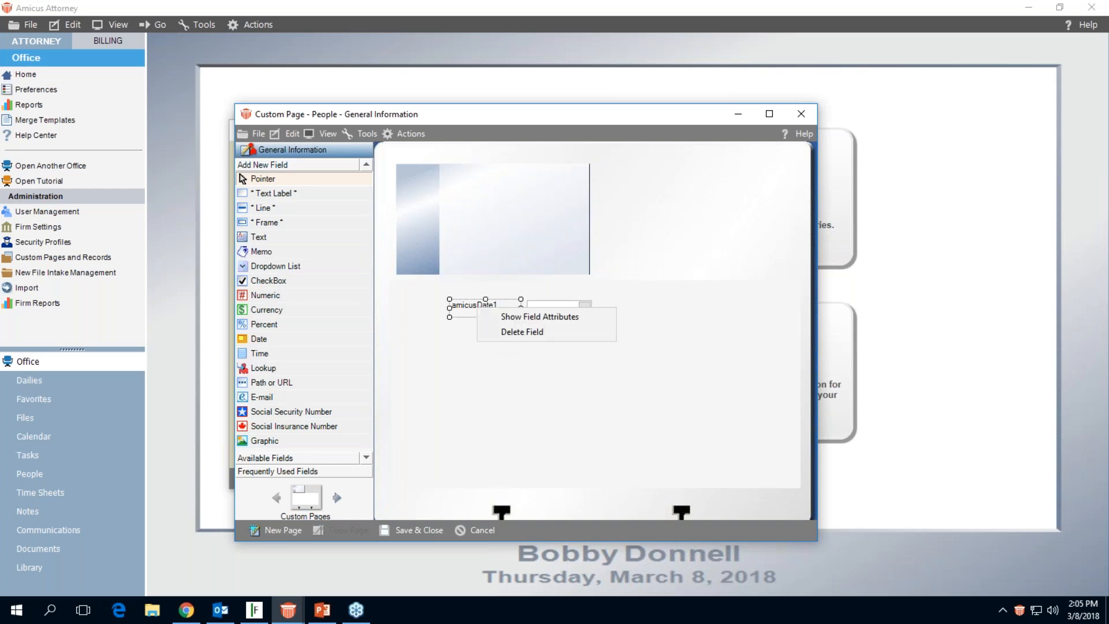
left_click(511, 316)
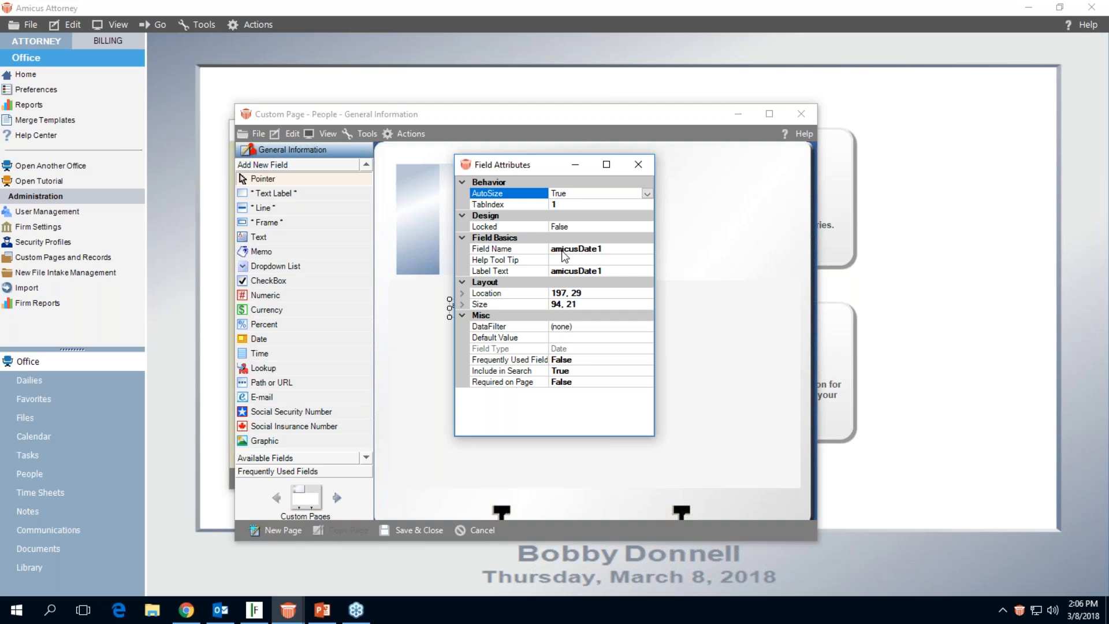
left_click(609, 250)
key("BackSpace")
key("BackSpace")
key("BackSpace")
key("BackSpace")
key("BackSpace")
key("BackSpace")
key("BackSpace")
key("BackSpace")
key("BackSpace")
key("BackSpace")
key("BackSpace")
type("Dat")
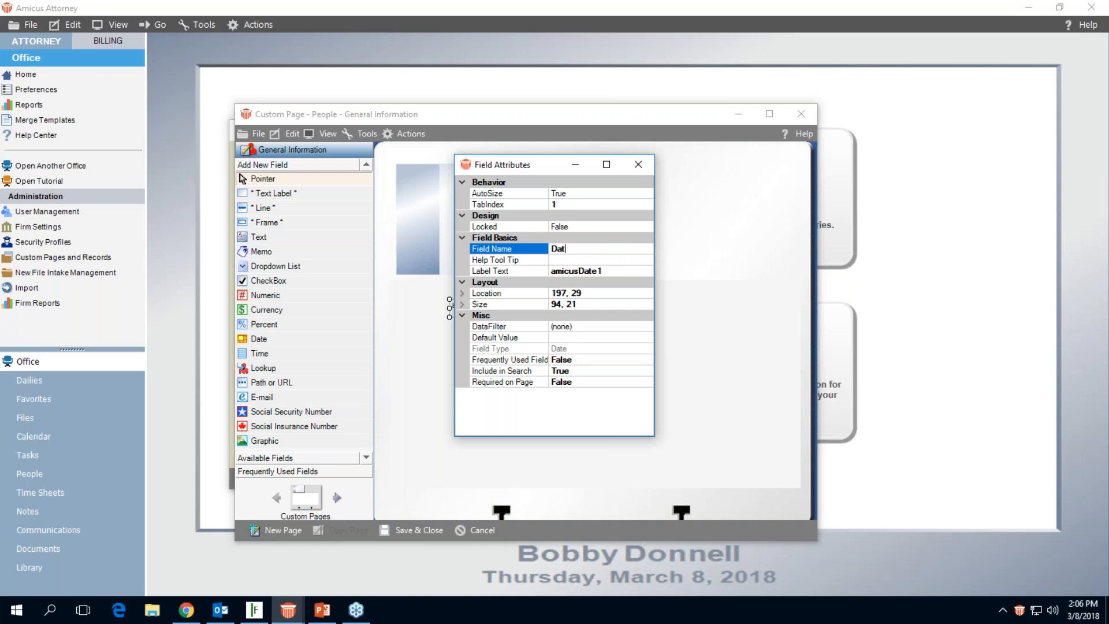
type("e of Birth")
key("Return")
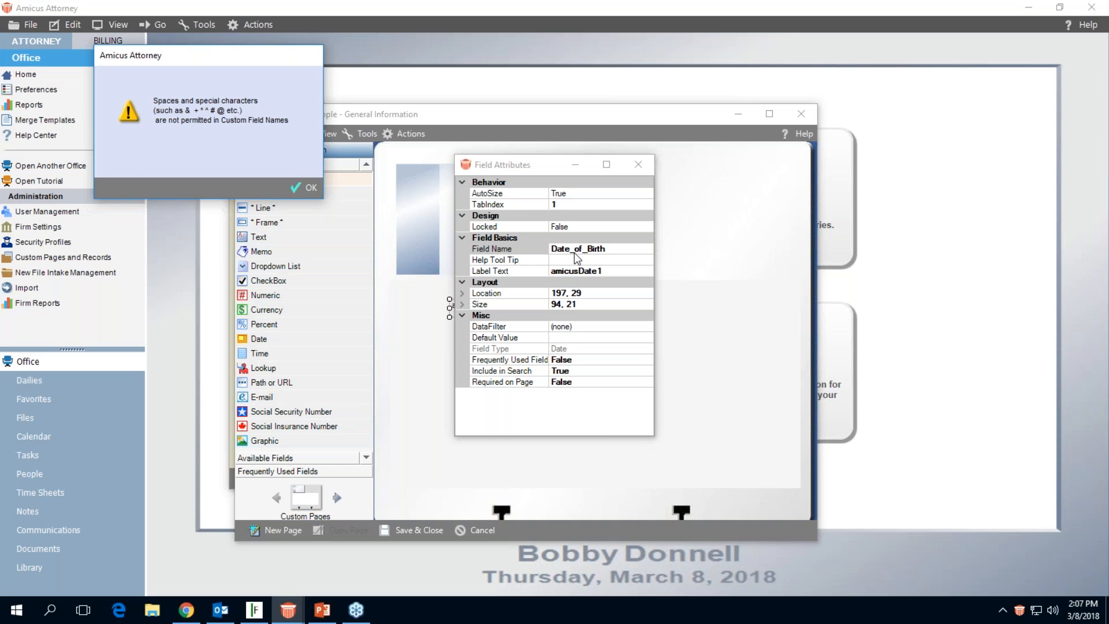
left_click(306, 187)
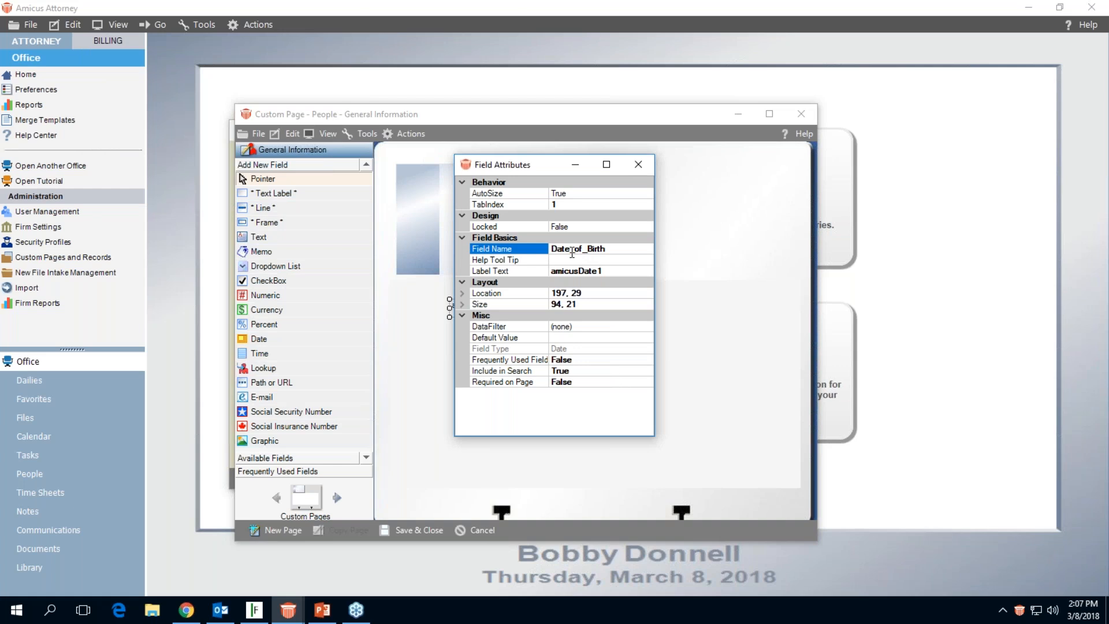
Set the date field's label text to Date of Birth and close its attributes
left_click(598, 273)
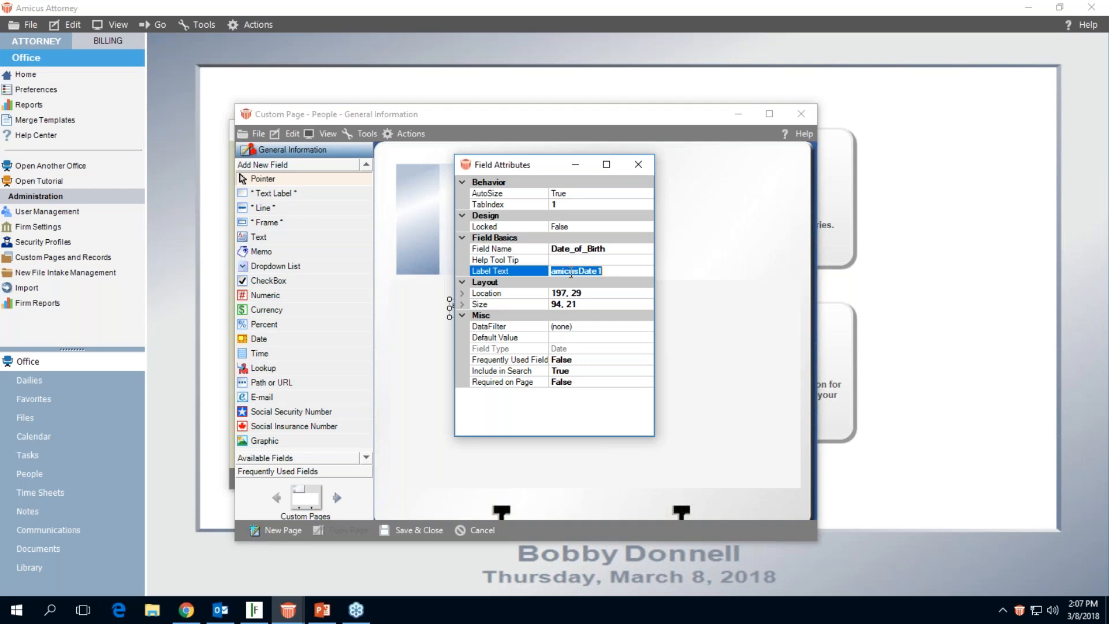
type("Date of Birth")
left_click(638, 165)
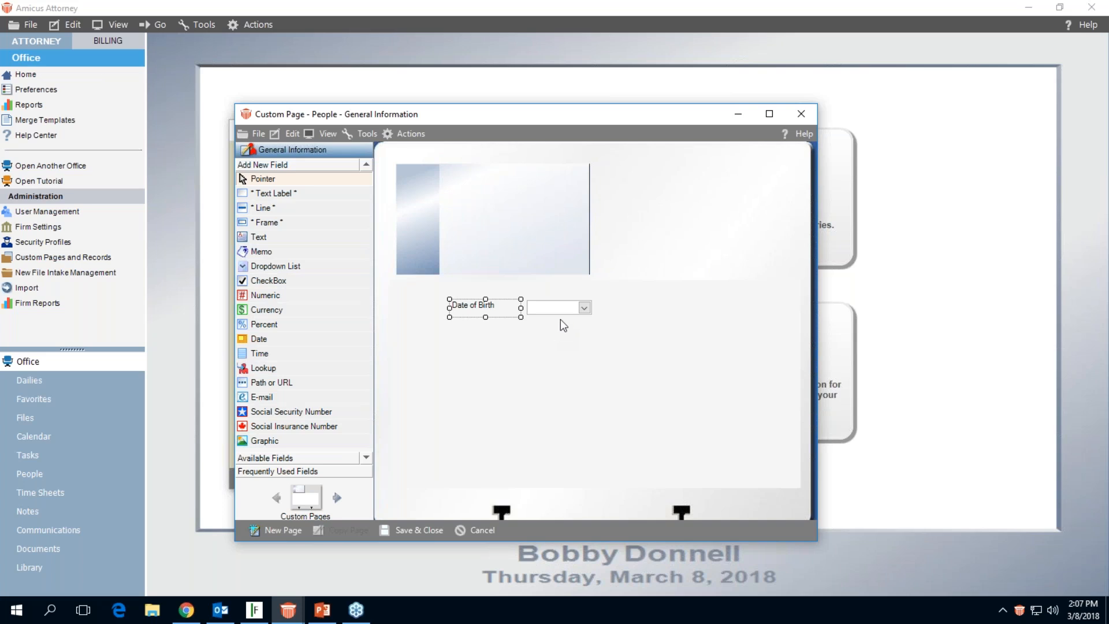
Move the Date of Birth label toward the page's left edge and place its date box close beside it
left_click_drag(550, 310, 631, 312)
left_click_drag(464, 309, 433, 302)
left_click_drag(621, 308, 497, 312)
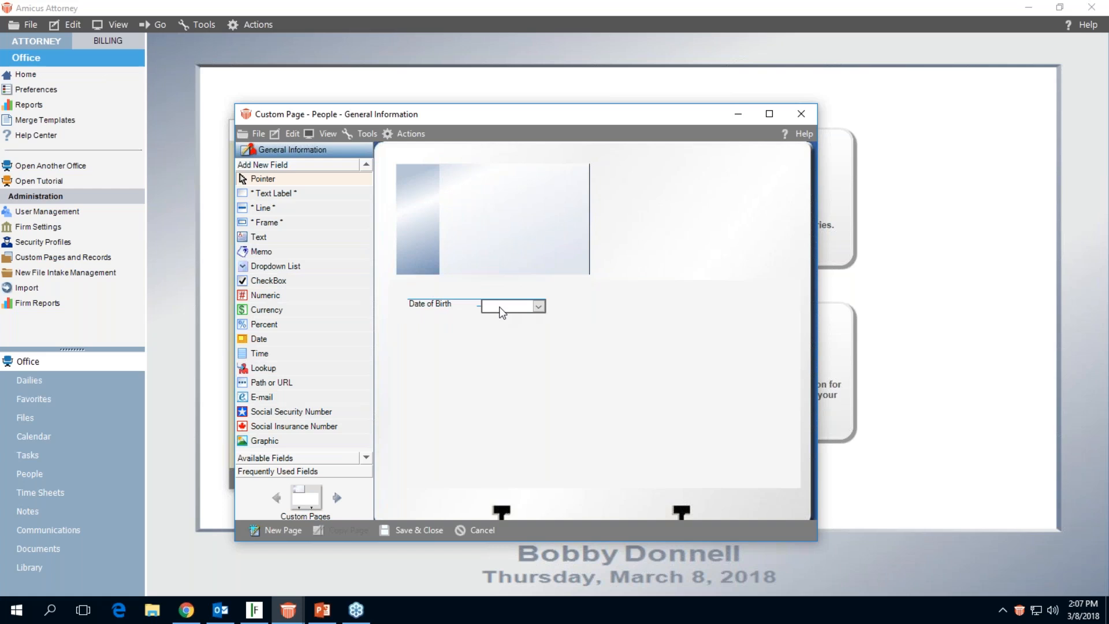
left_click(503, 375)
Add a Social Security Number field beneath Date of Birth and set its field name to Social_Security_Number
left_click(290, 414)
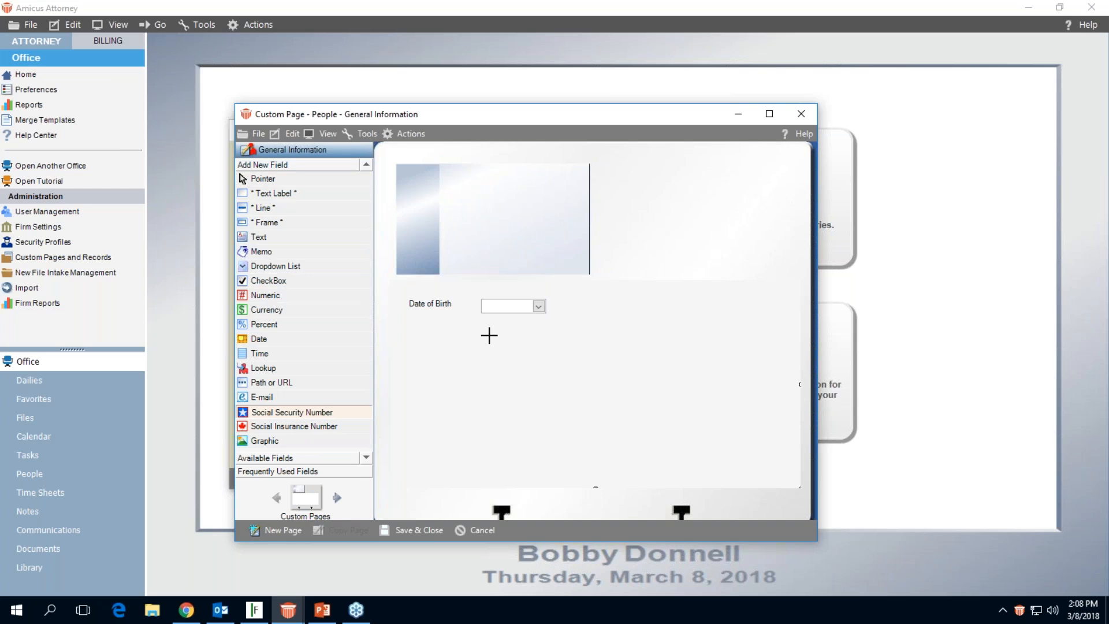
left_click_drag(482, 326, 563, 341)
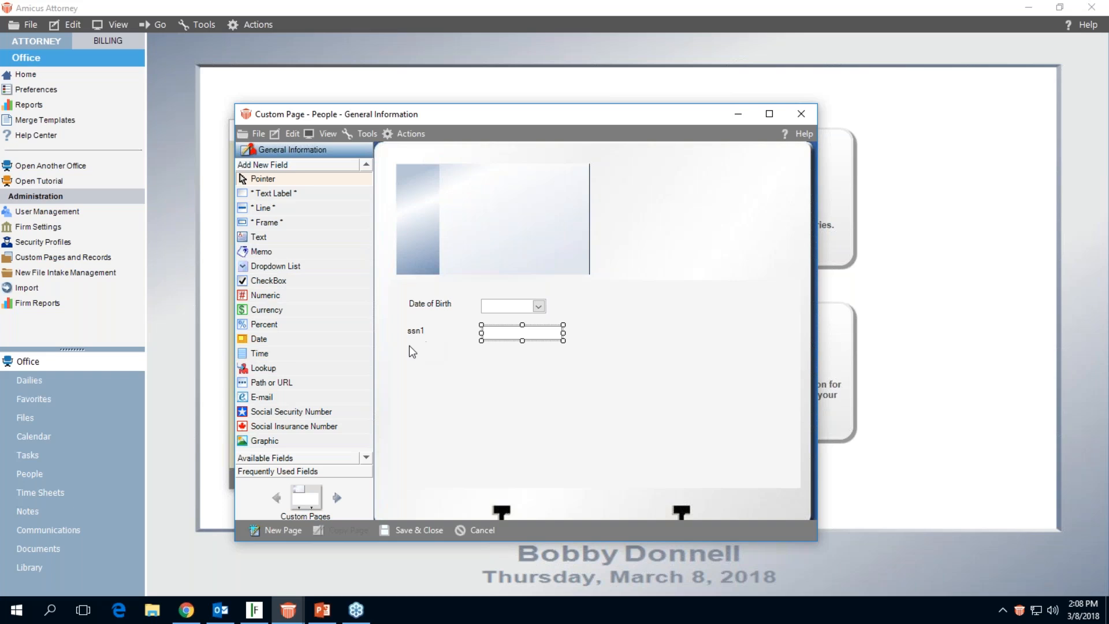
right_click(499, 333)
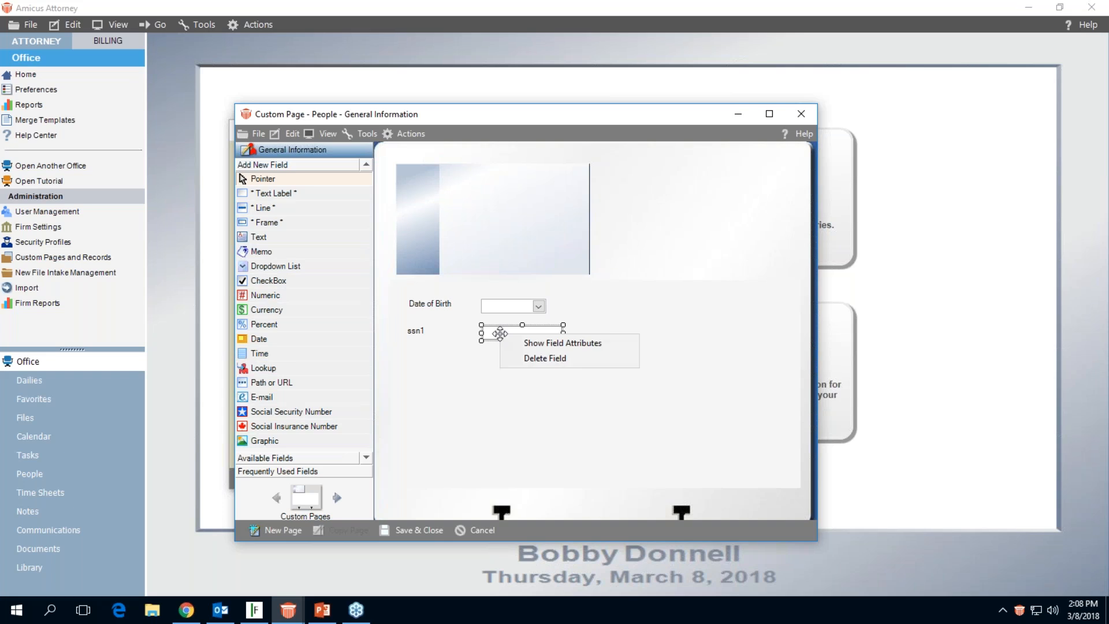
left_click(534, 346)
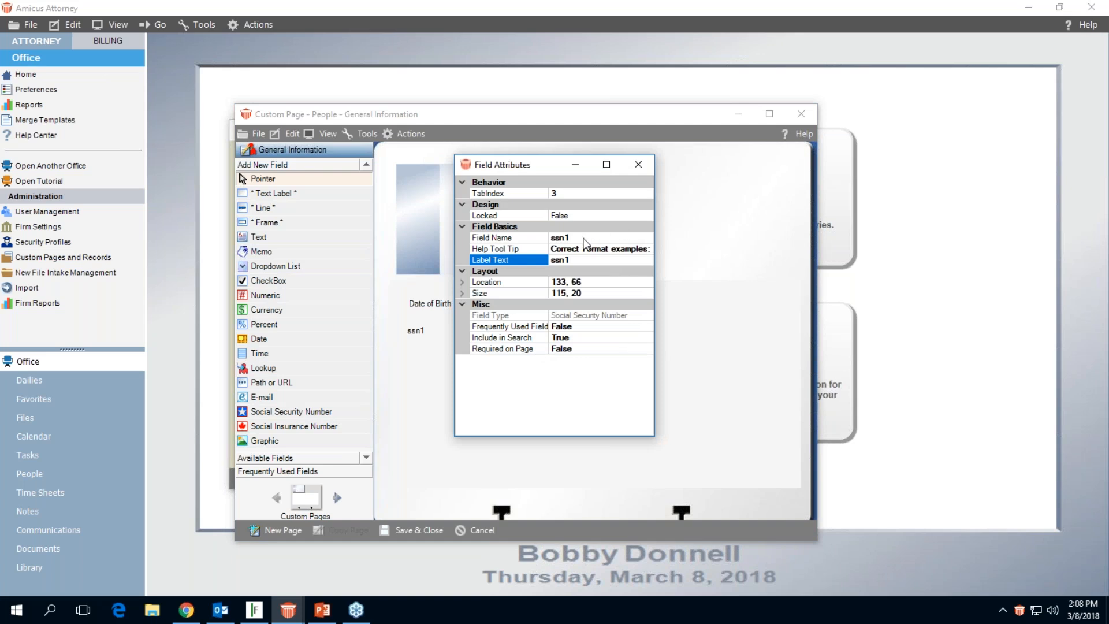
left_click(551, 237)
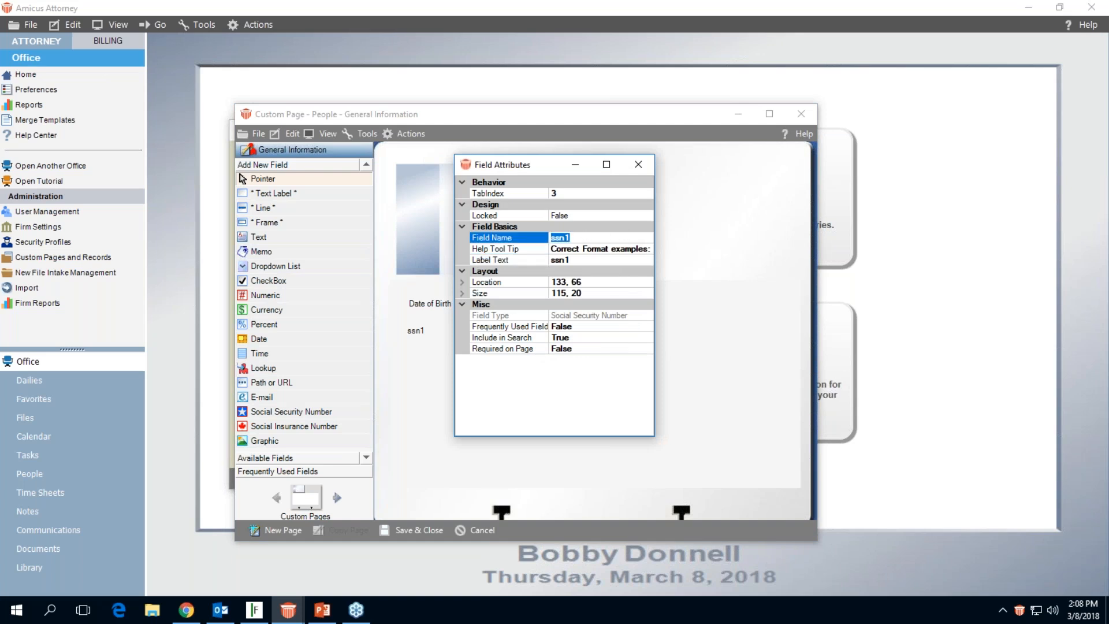
type("Social Security Number")
key("Return")
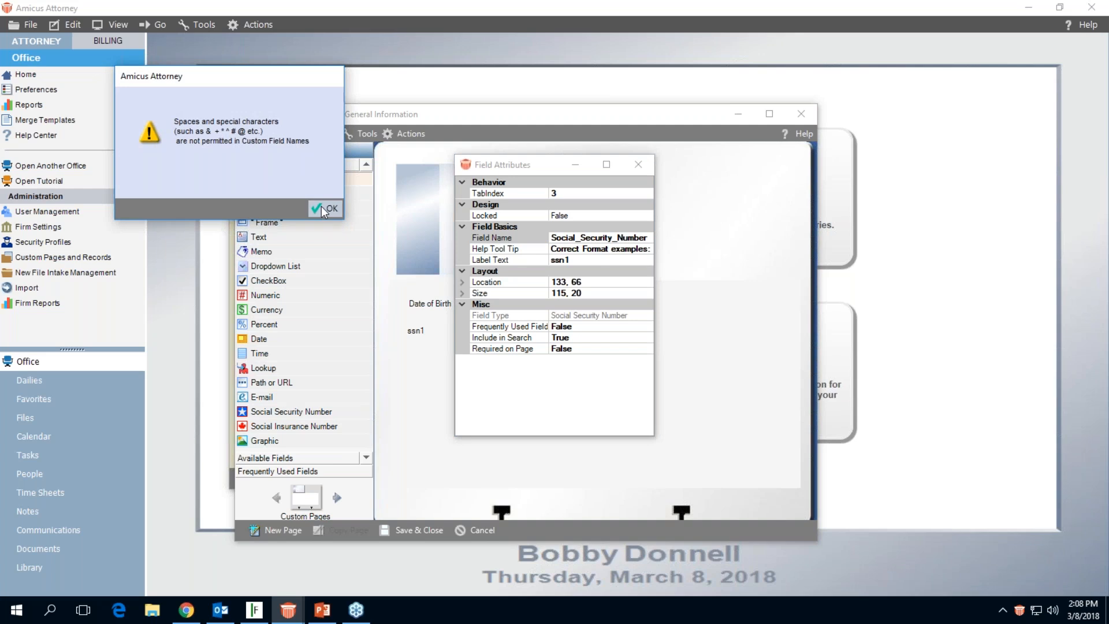
left_click(324, 210)
Set the label text of the field beneath Date of Birth to Social Security Number and close its attributes
left_click(544, 260)
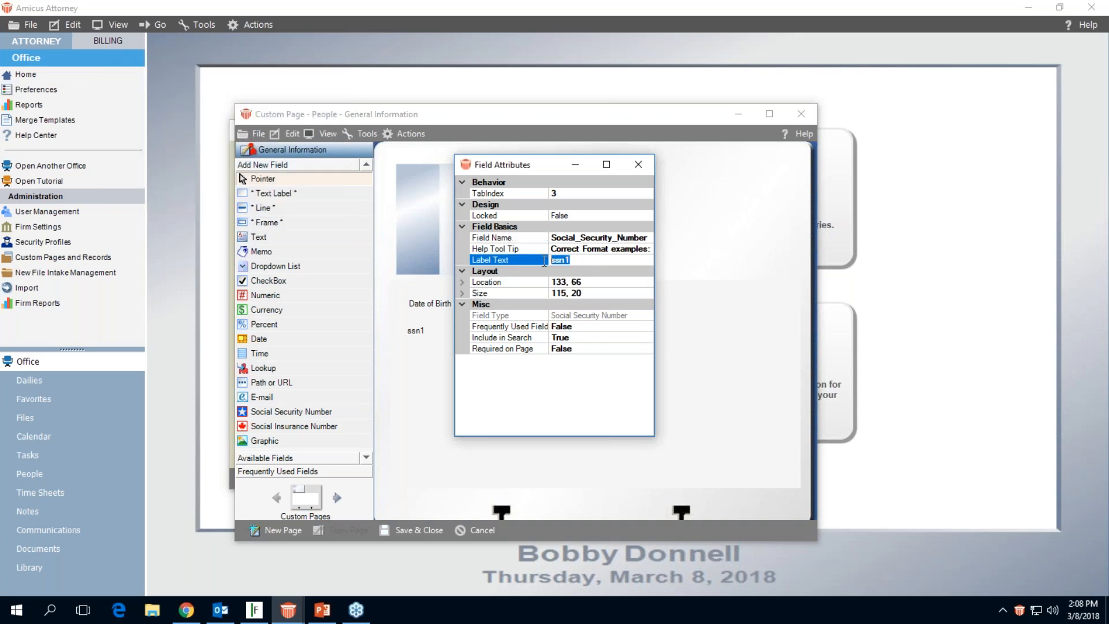
type("Social Security Number")
left_click(638, 166)
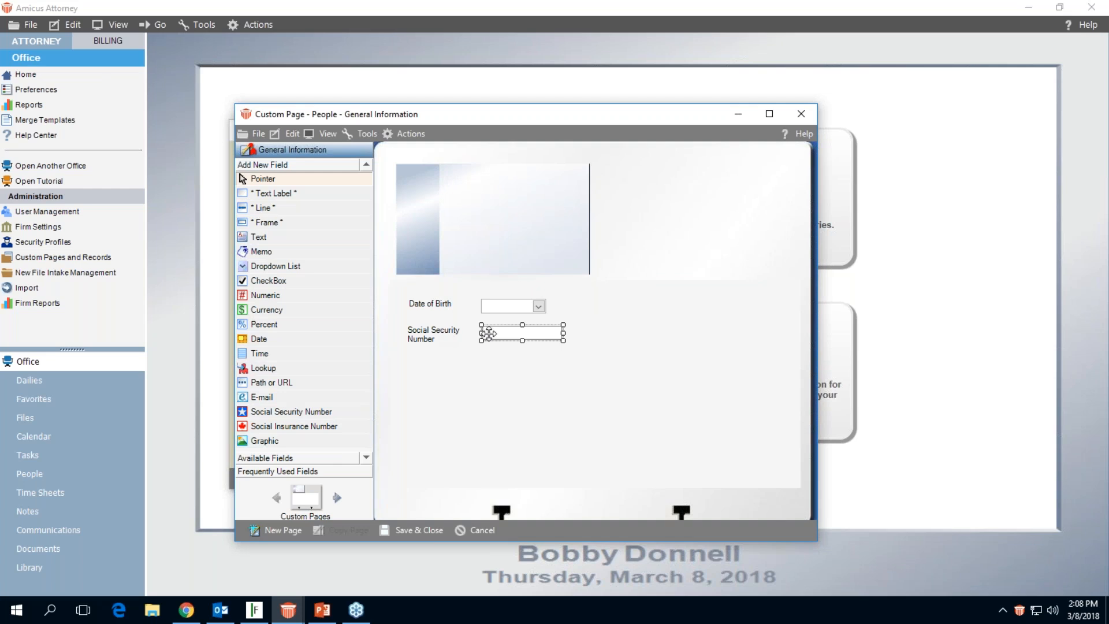
Shift both entry boxes to the right and widen the Social Security Number label to fit on one line
left_click_drag(490, 332, 530, 312)
left_click(457, 333)
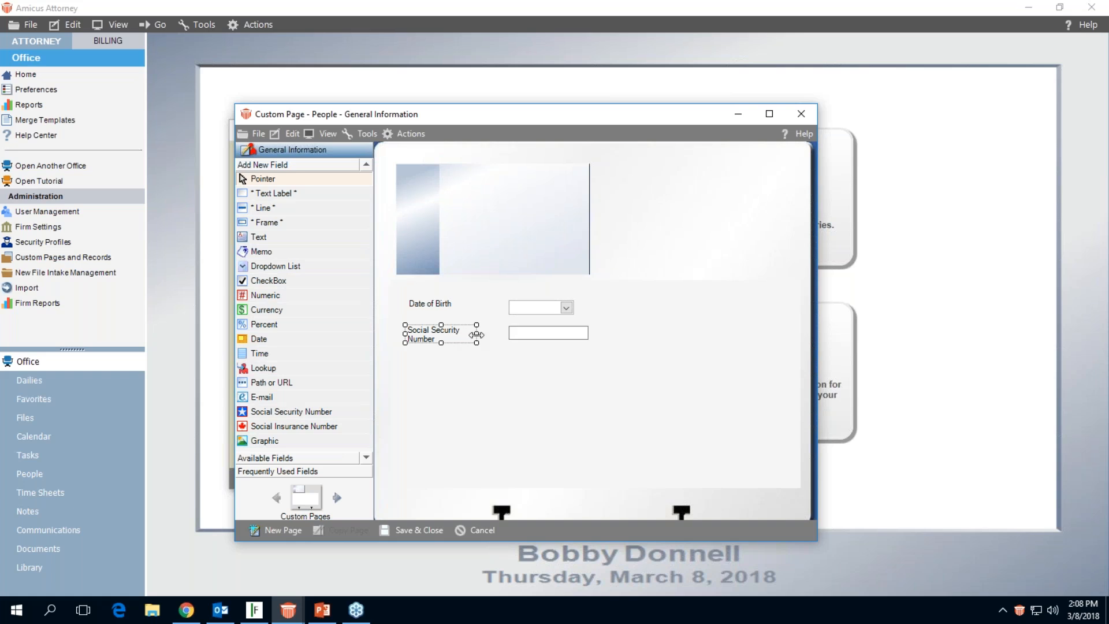
left_click_drag(477, 335, 494, 334)
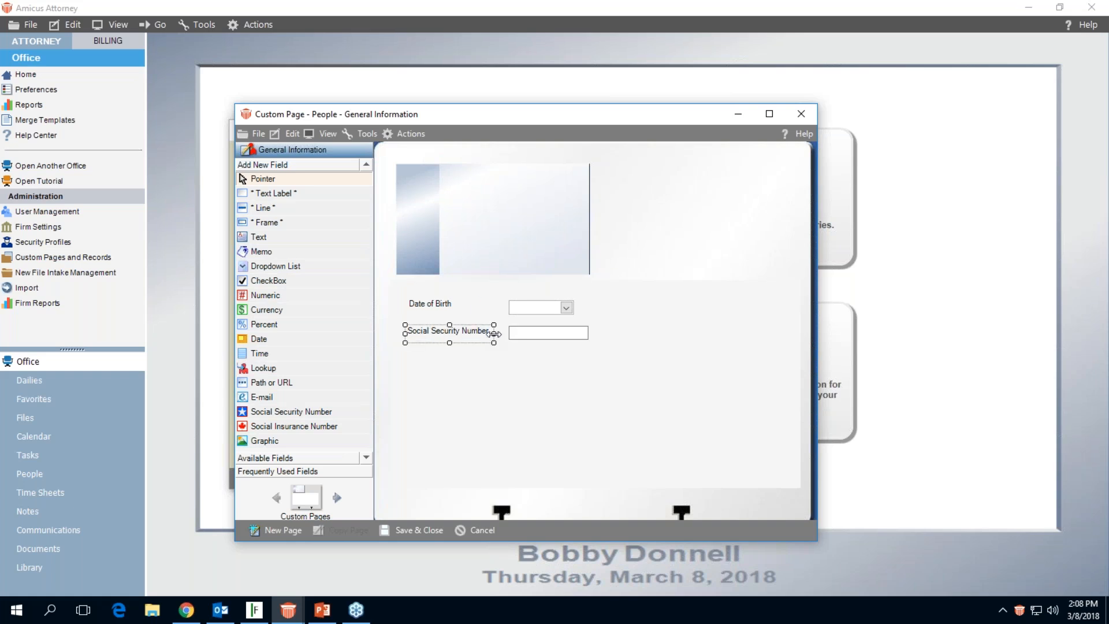
left_click(499, 353)
Align the Date of Birth label's left edge with the Social Security Number label
left_click(488, 332)
left_click(511, 334)
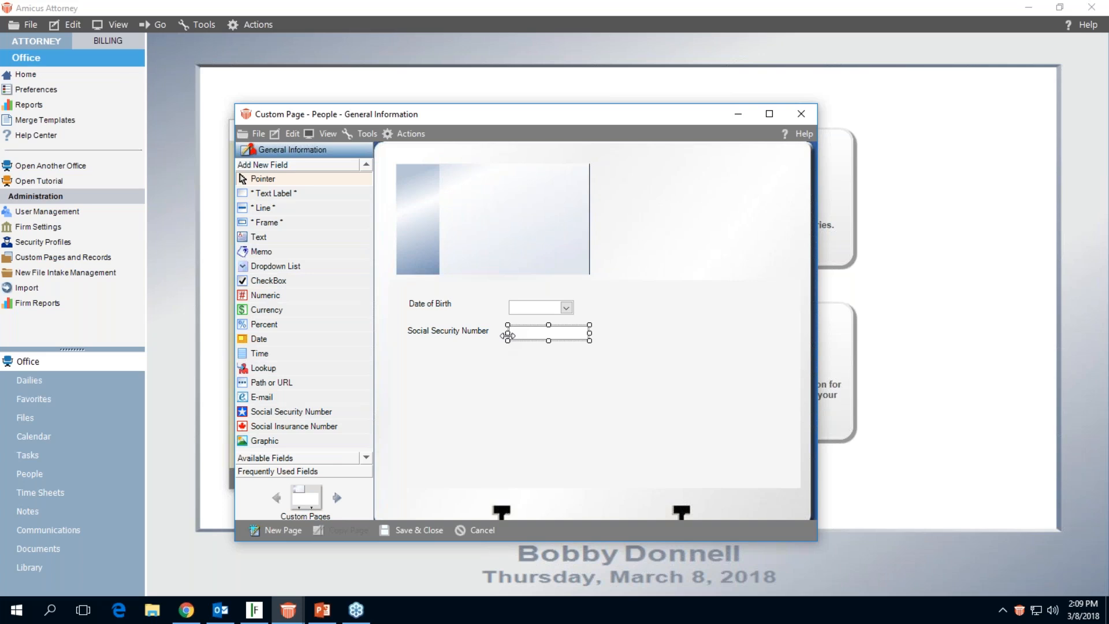
left_click(434, 303)
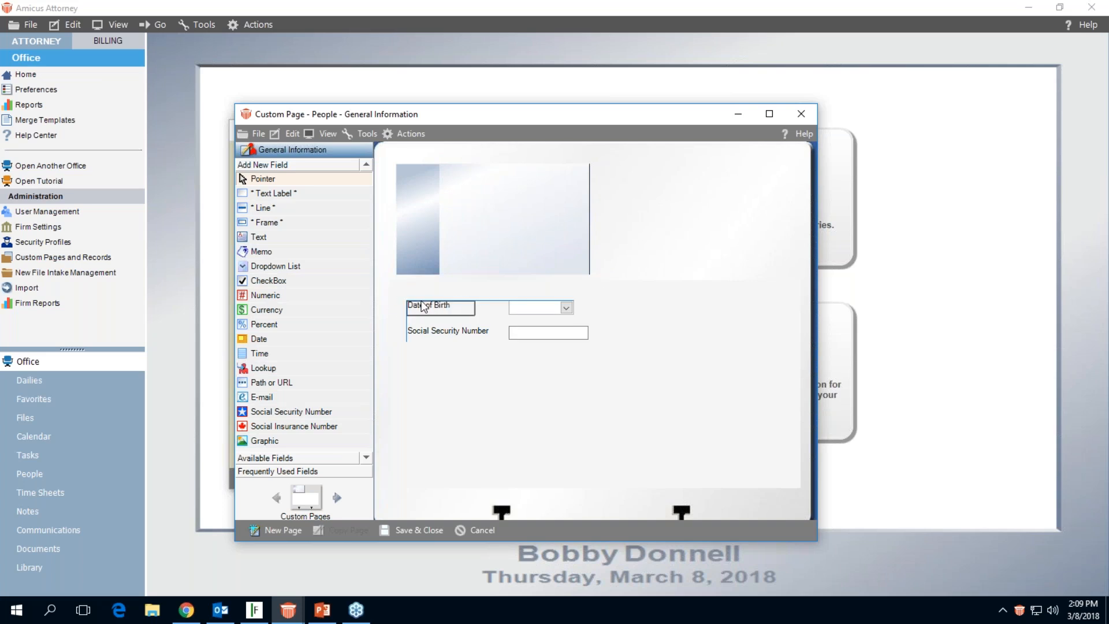
left_click(480, 399)
right_click(530, 307)
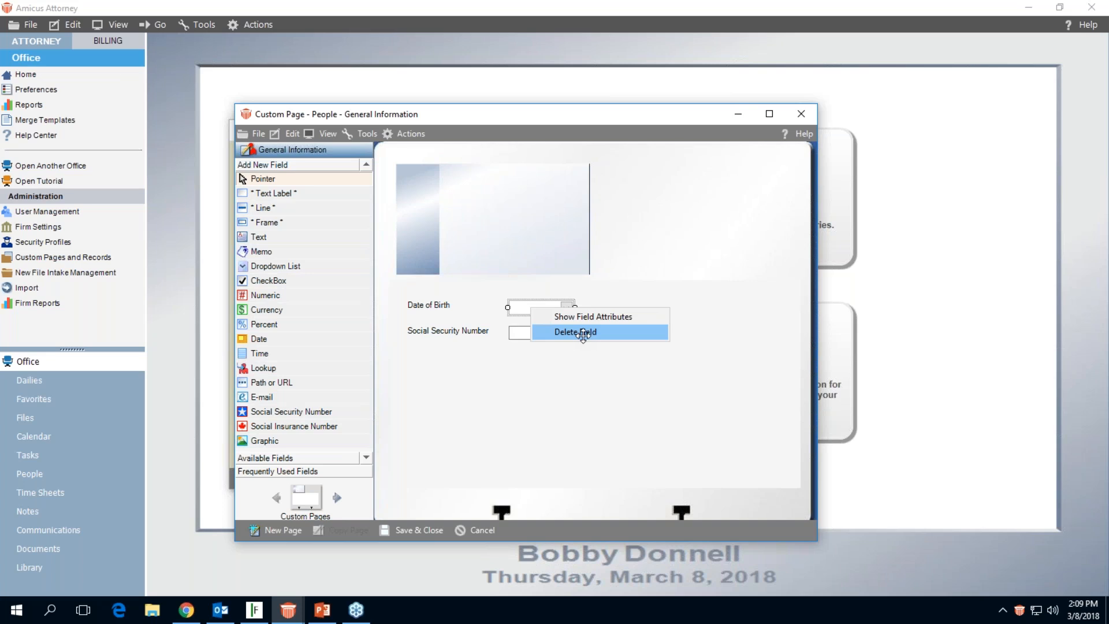
left_click(583, 370)
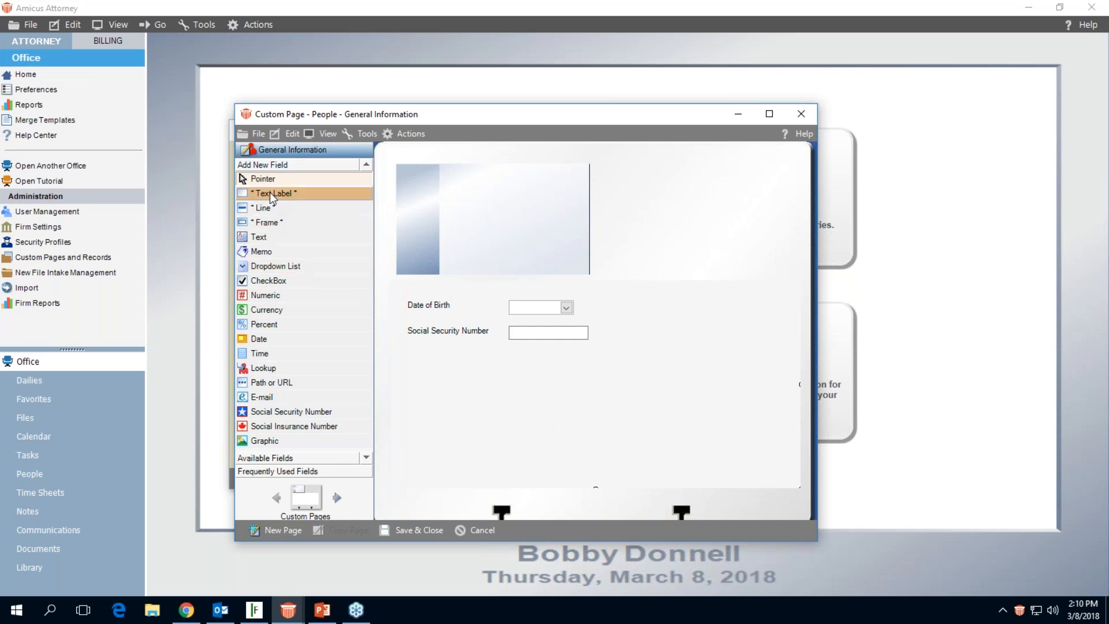
Draw a frame around the Date of Birth and Social Security Number fields, and save and close the General Information page
left_click(286, 220)
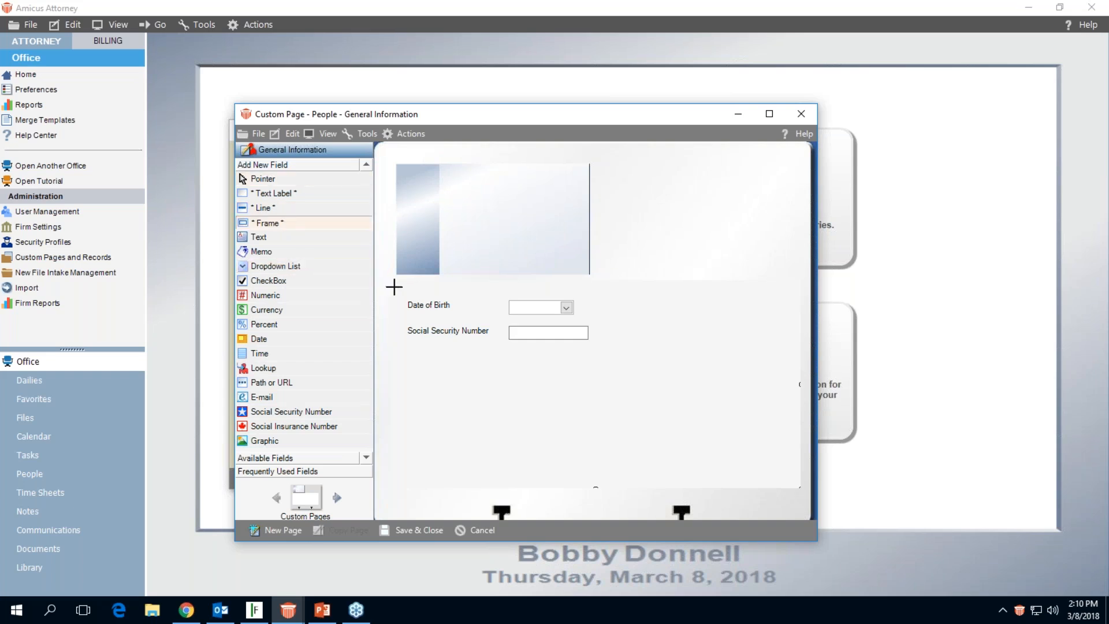
left_click_drag(401, 288, 608, 355)
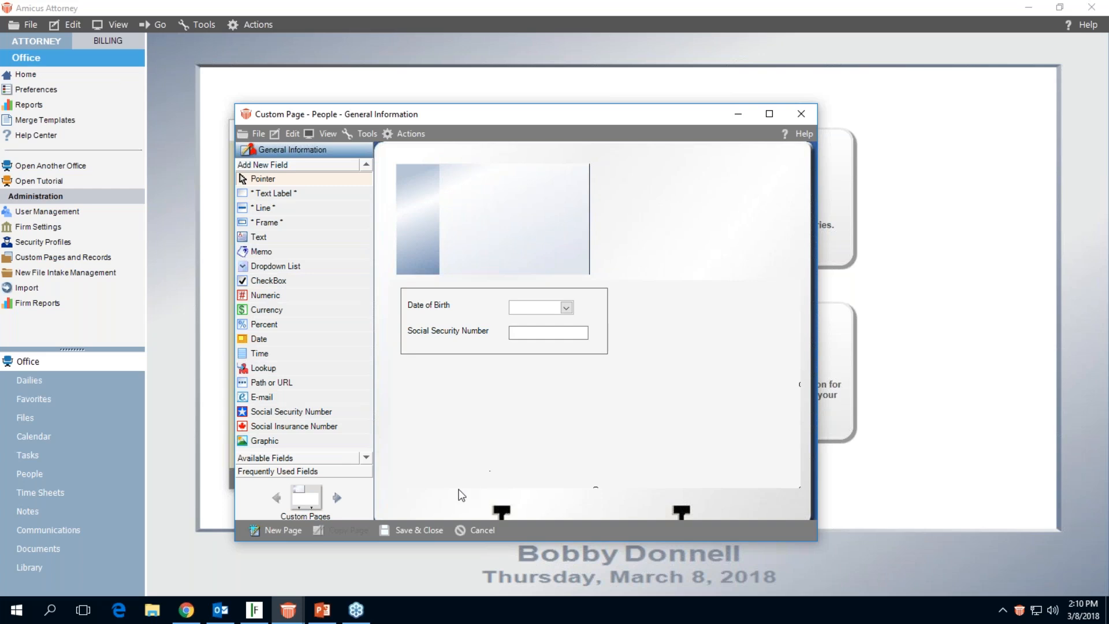
left_click(414, 530)
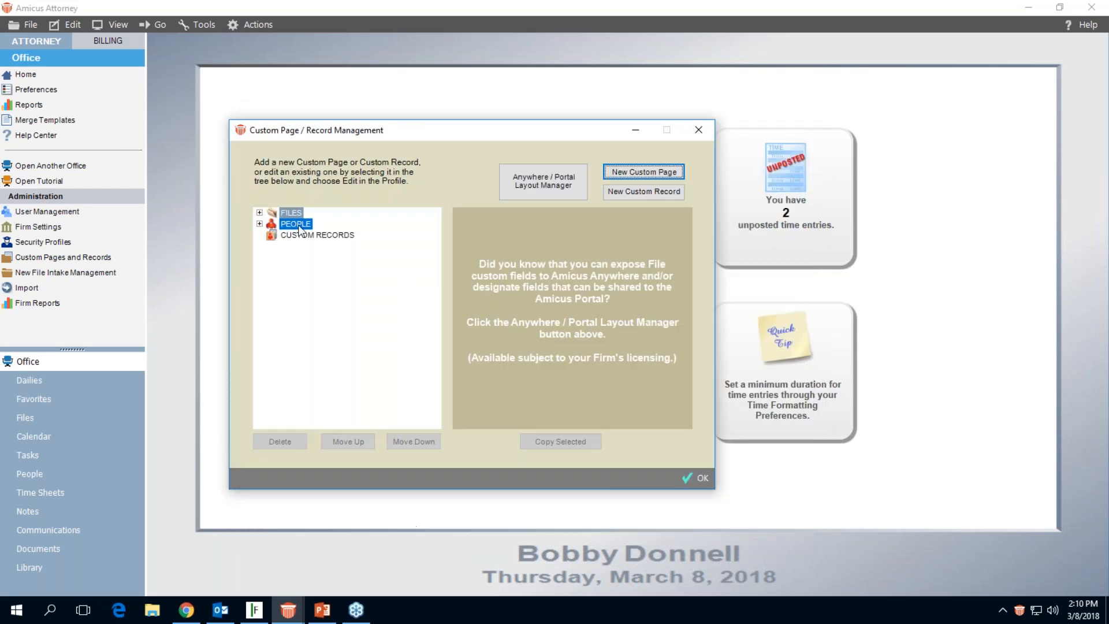
Create a new custom page for People named Family Information
left_click(259, 224)
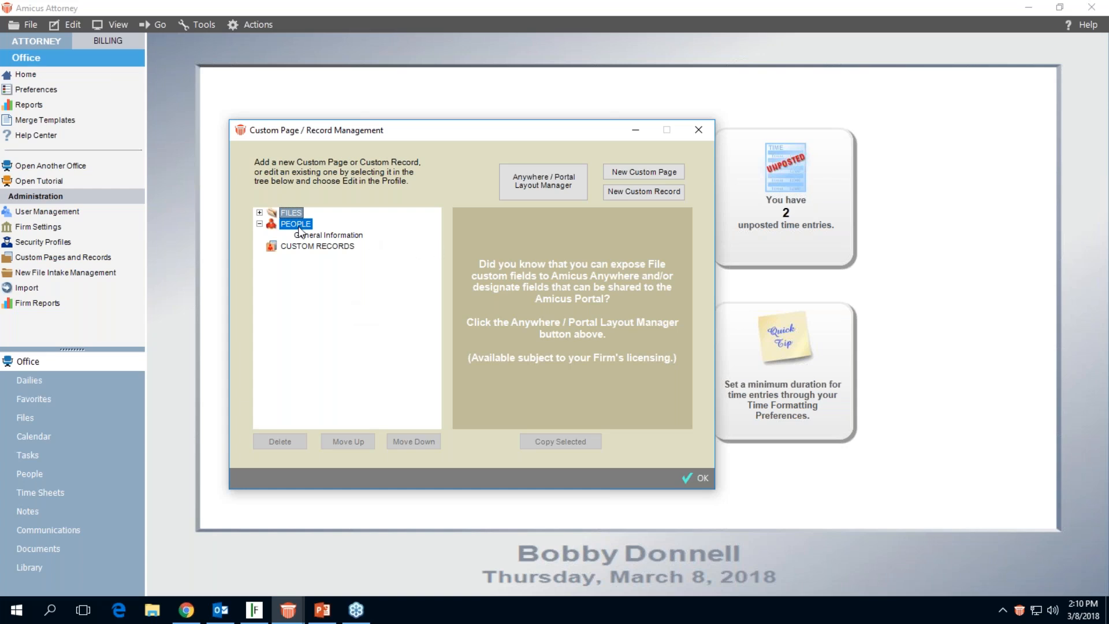
left_click(654, 173)
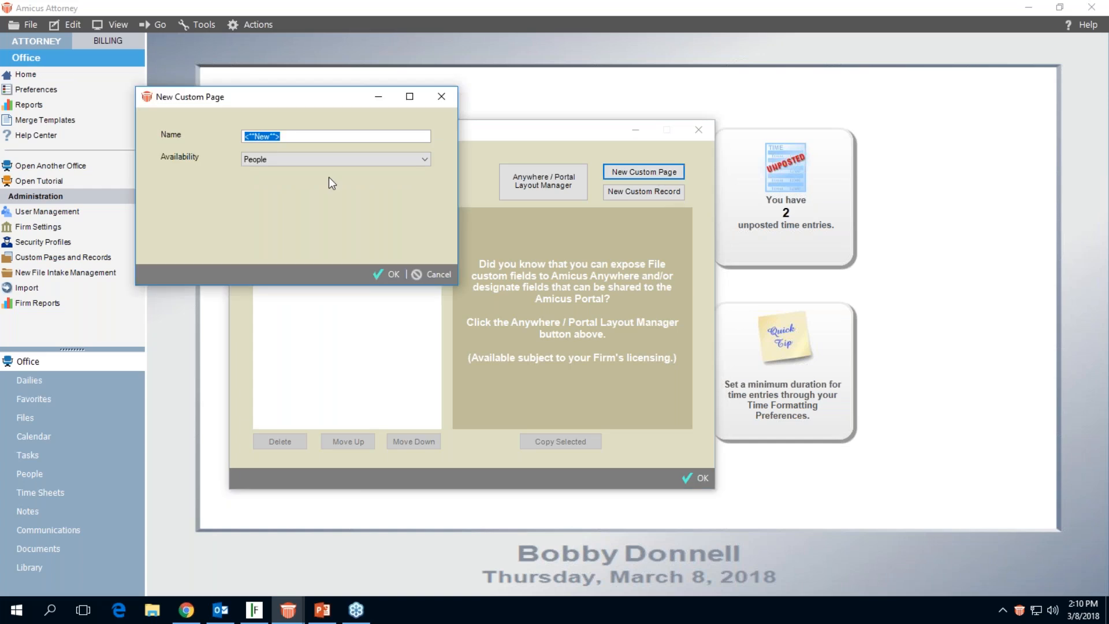
left_click(312, 138)
left_click_drag(312, 137, 210, 140)
type("Family Information")
left_click(394, 274)
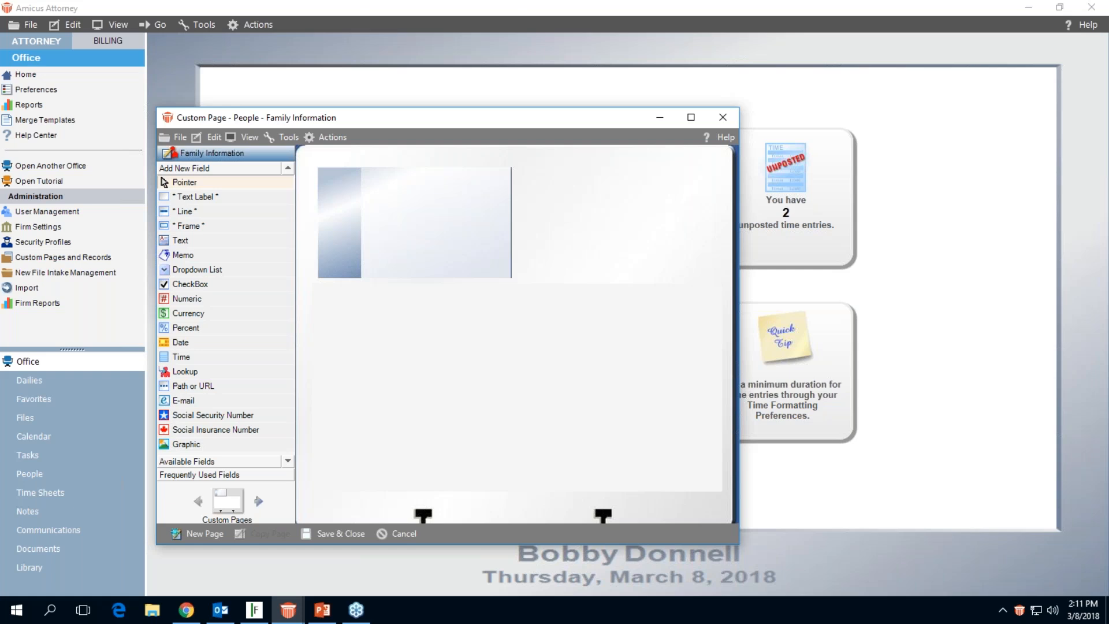
Add a Dropdown List field near the top of the blank area and set its field name to Marital_Status
left_click(179, 270)
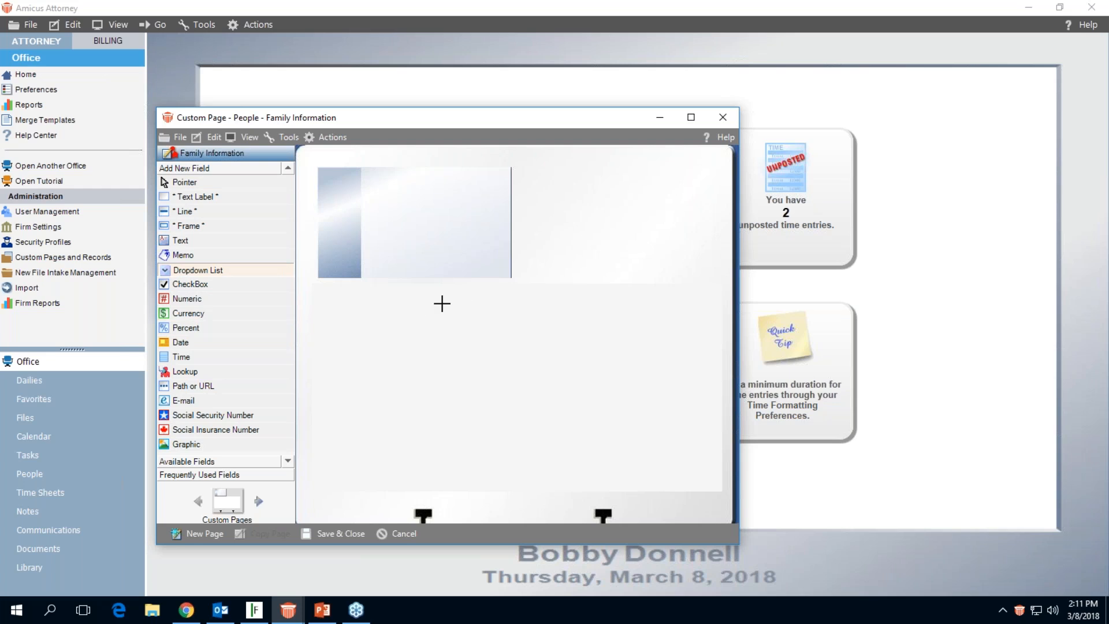
left_click_drag(442, 303, 548, 318)
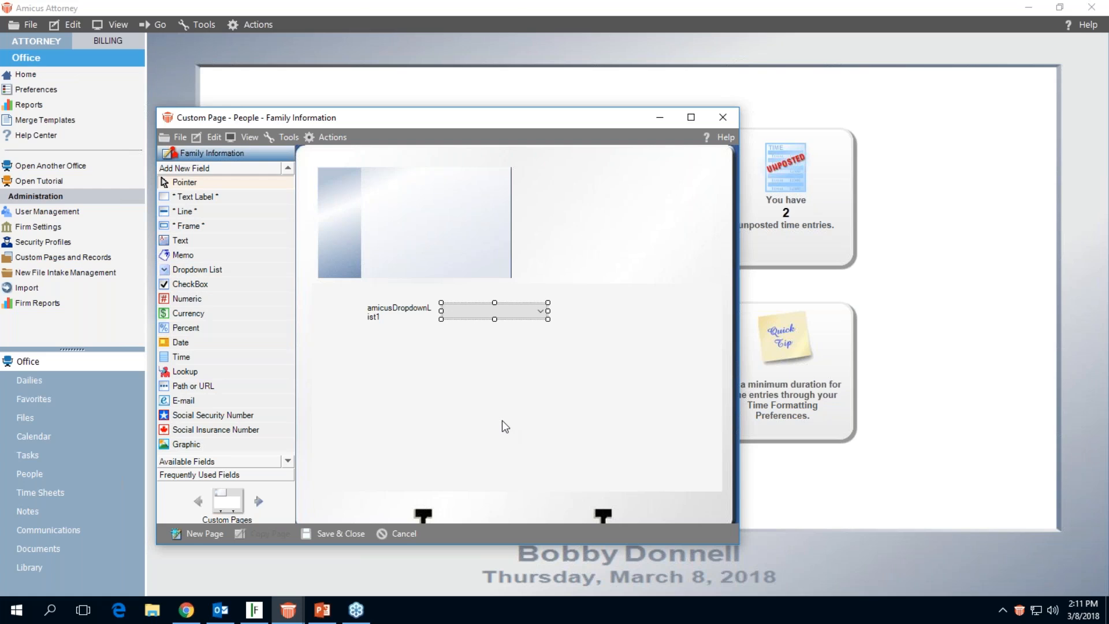
right_click(482, 313)
left_click(512, 321)
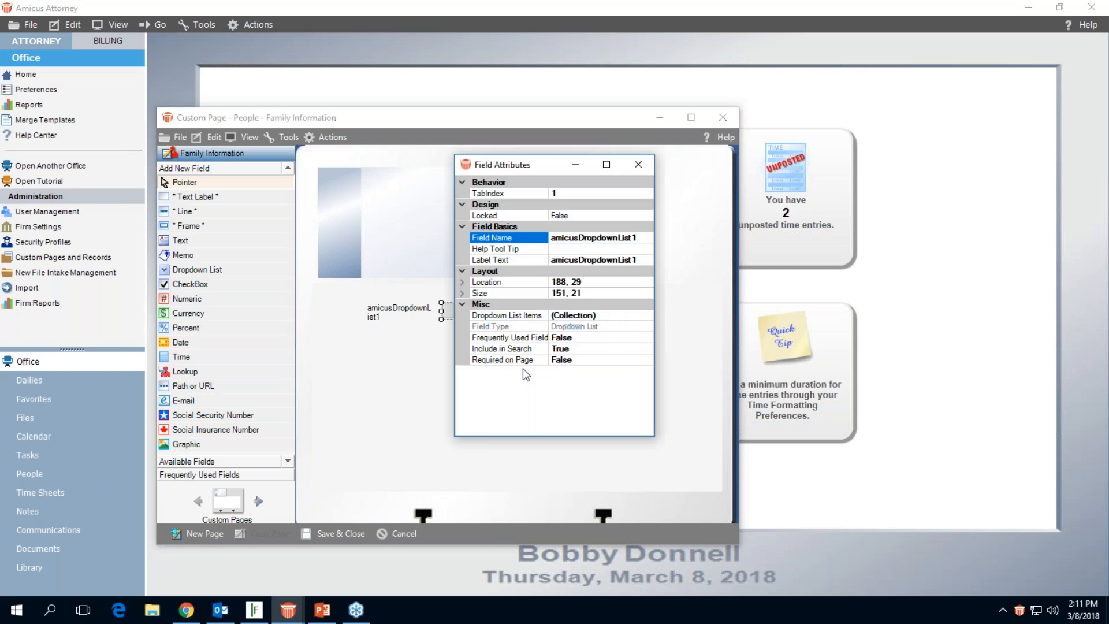
double_click(636, 238)
type("Marital Status")
key("Return")
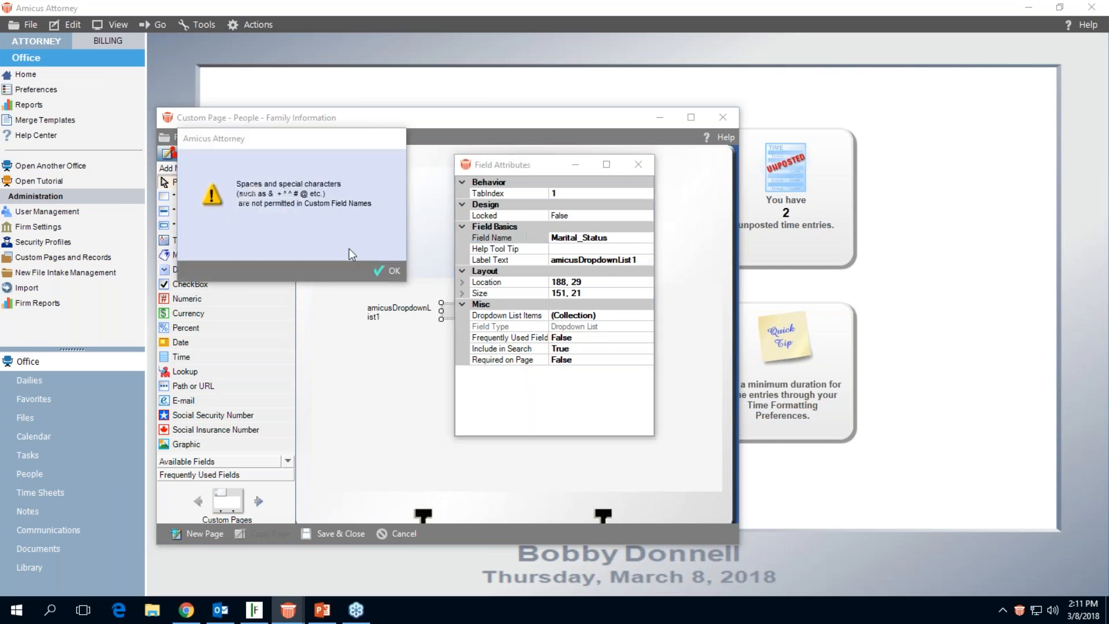
left_click(390, 272)
Set the dropdown field's label text to Marital Status
left_click(623, 261)
double_click(562, 261)
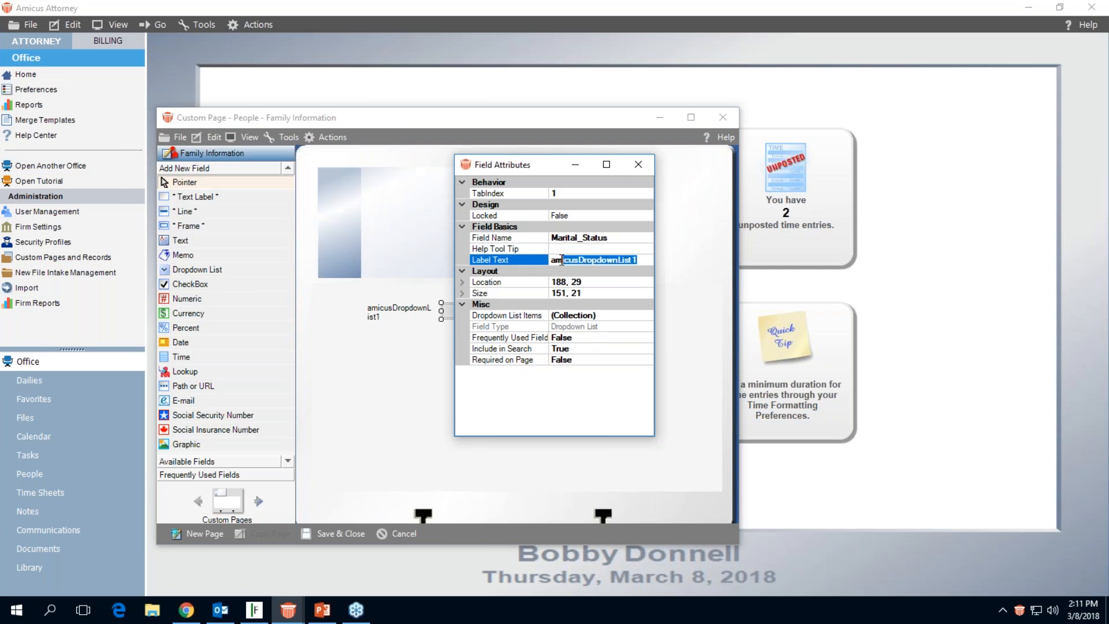
type("Ma")
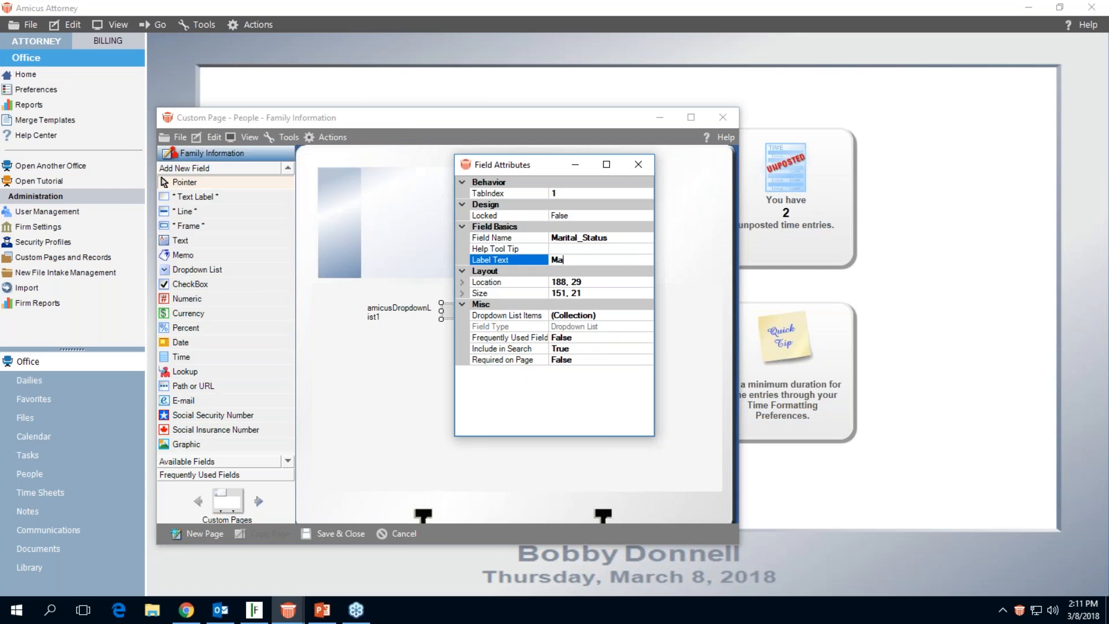
type("rital Status")
Add the dropdown list items Married, Separated, Divorced and Free as a Bird to the Marital Status field
left_click(610, 318)
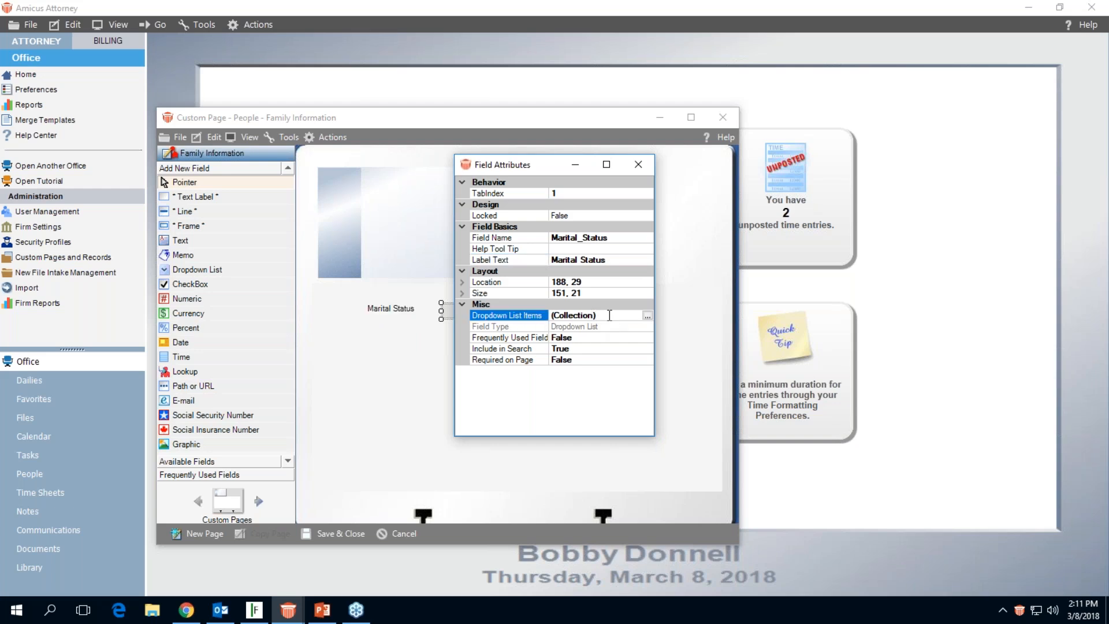
left_click(647, 315)
left_click_drag(301, 153, 337, 157)
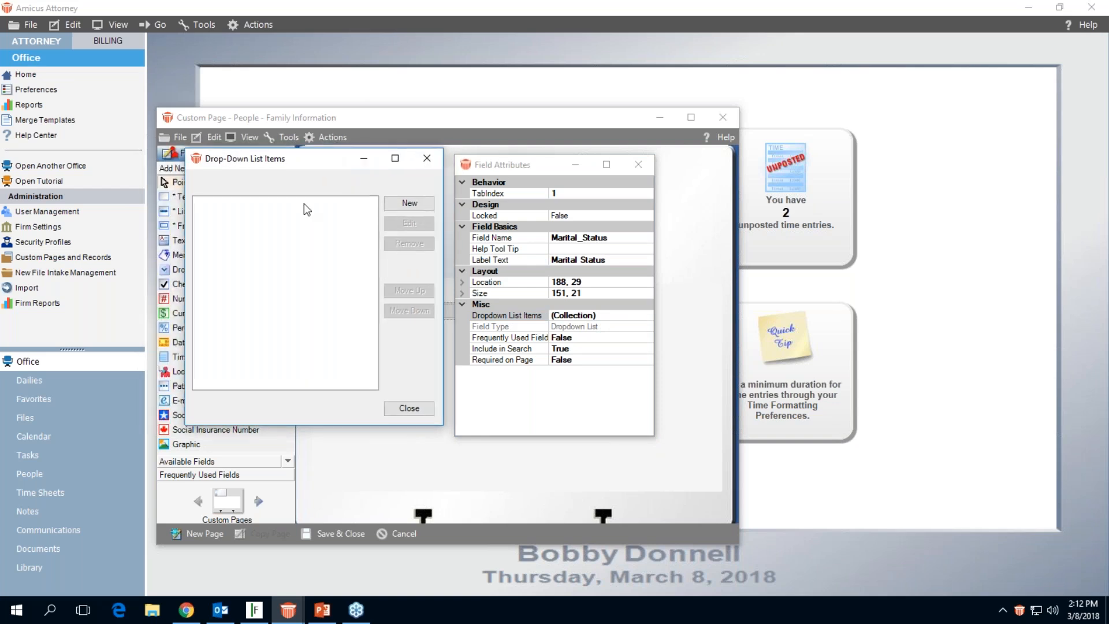
left_click(409, 203)
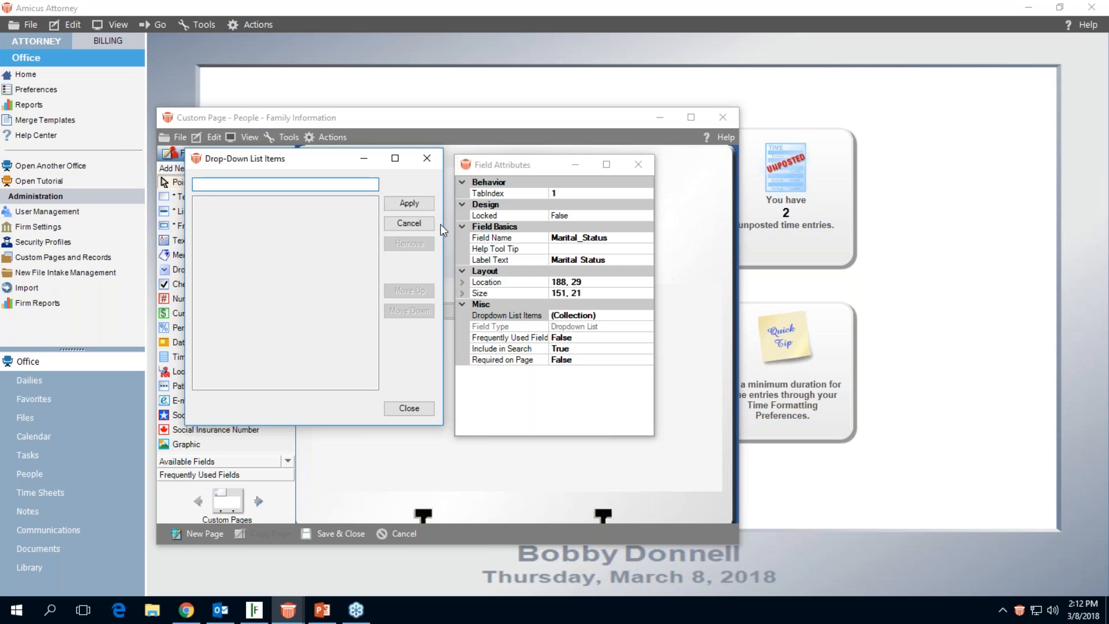
type("Married")
left_click(419, 203)
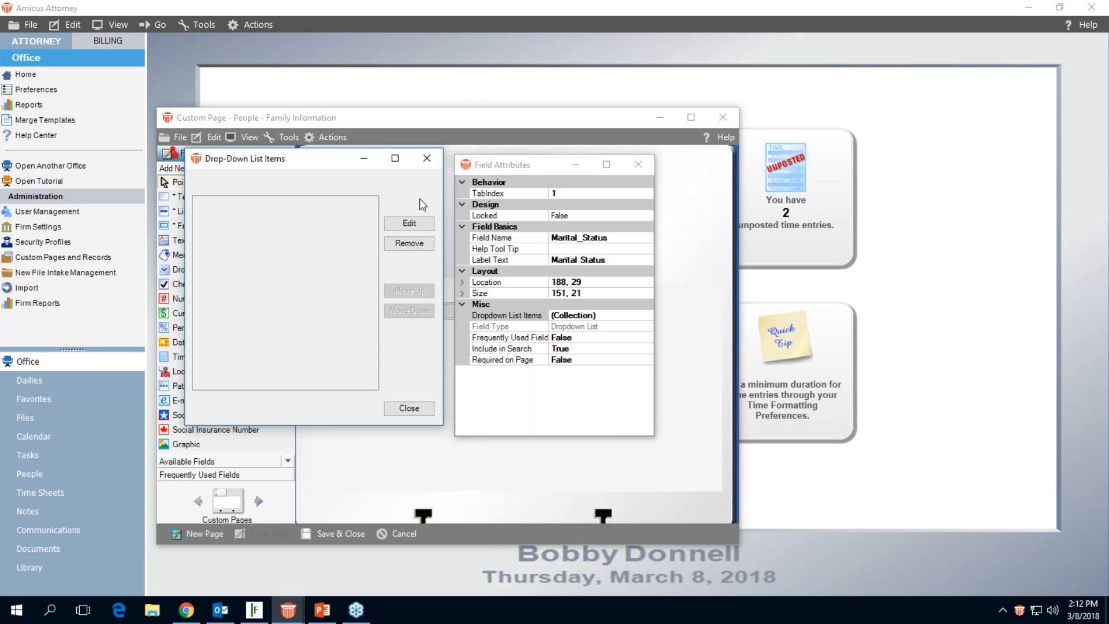
left_click(409, 204)
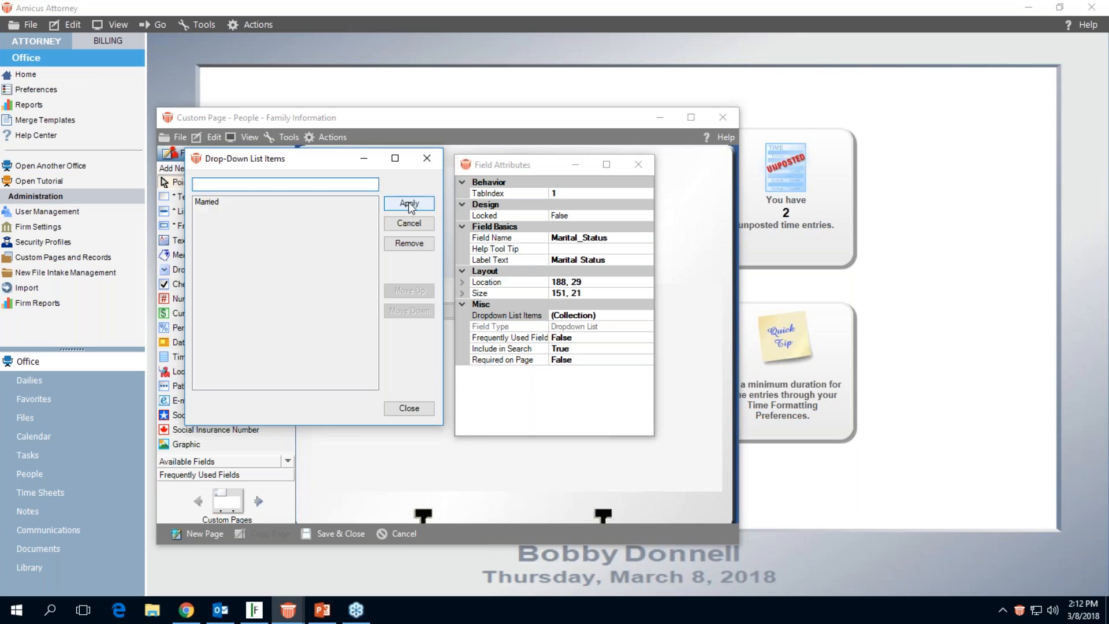
type("Separated")
left_click(410, 204)
left_click(411, 203)
type("Divorced")
left_click(420, 205)
left_click(420, 206)
type("Free as a Bird")
left_click(408, 207)
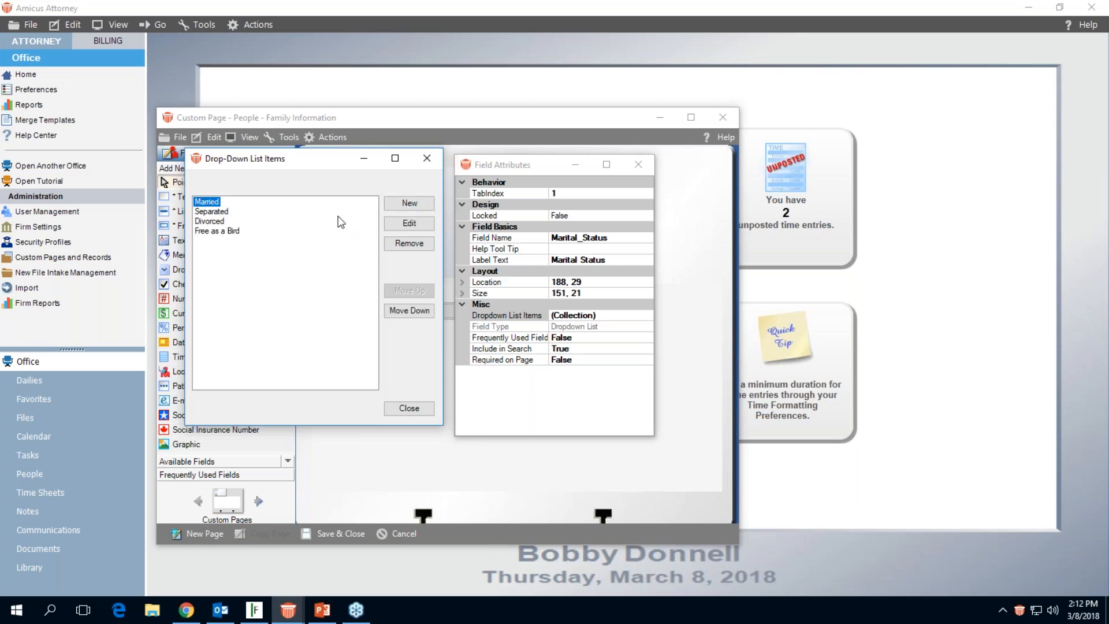
Reorder the dropdown items so Free as a Bird comes first, and close the item list and field attributes
left_click(220, 231)
left_click(395, 293)
left_click(394, 294)
left_click(394, 294)
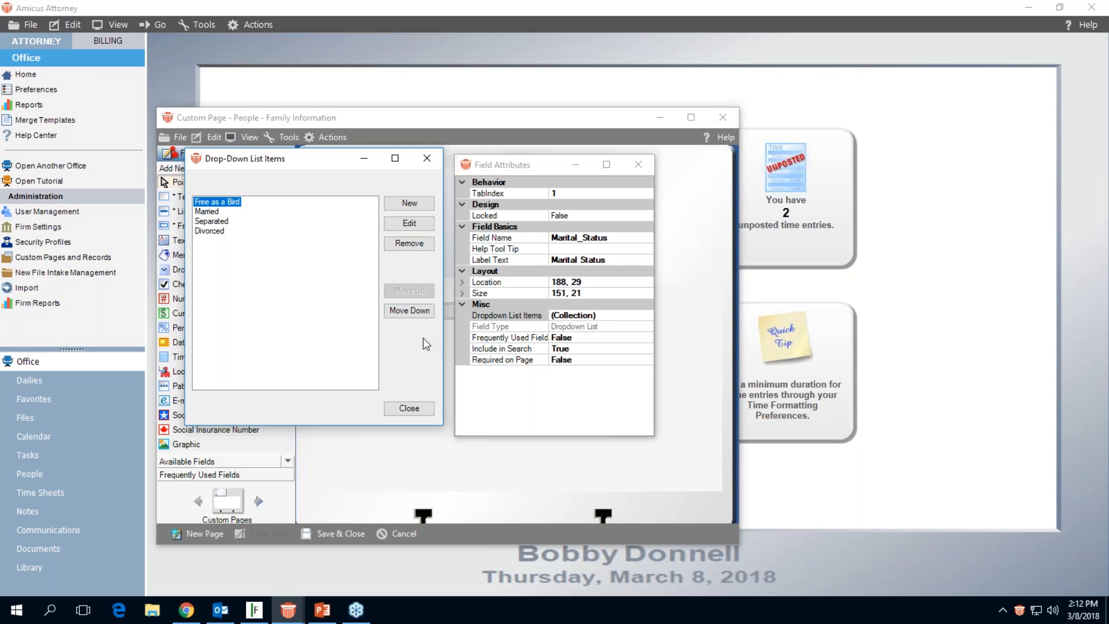
left_click(409, 411)
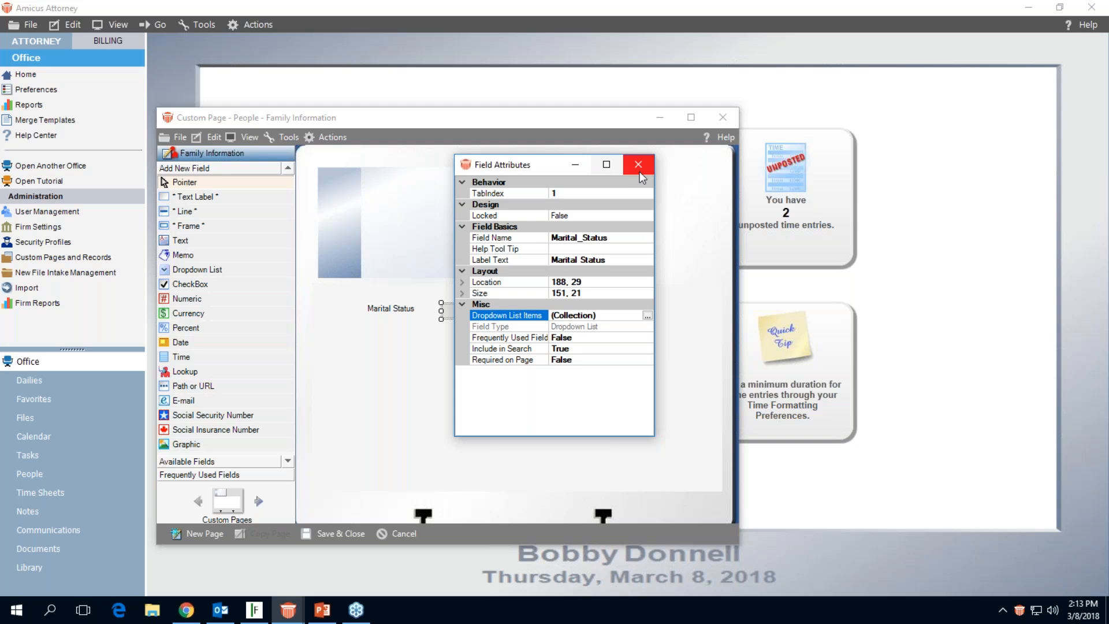
left_click(640, 165)
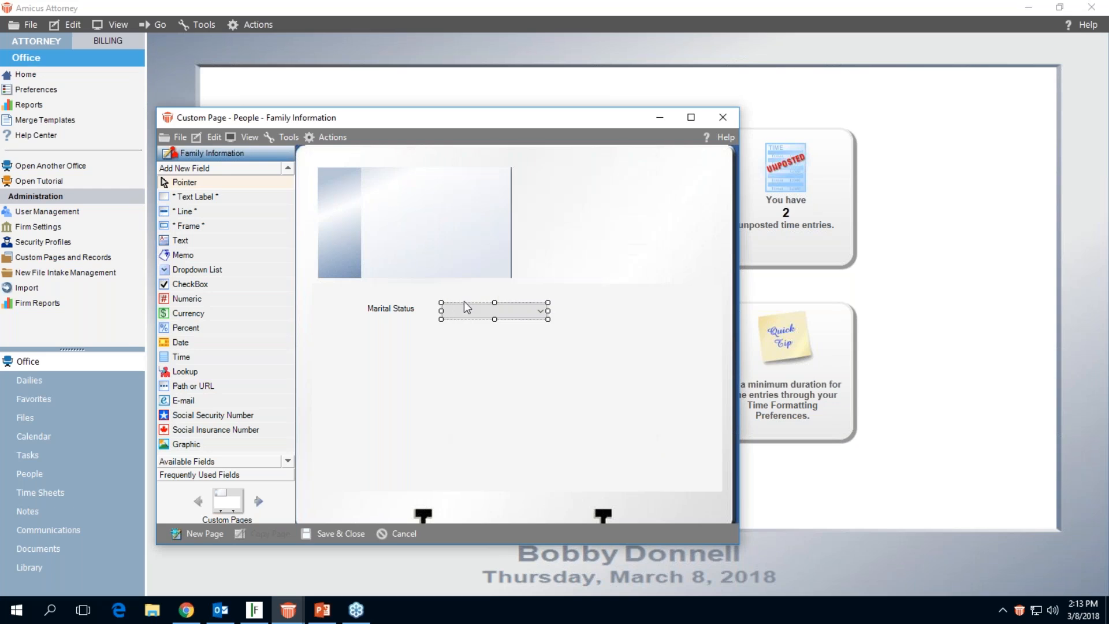
Add a Date field directly beneath Marital Status and set its field name to Date_of_Marriage
left_click(408, 303)
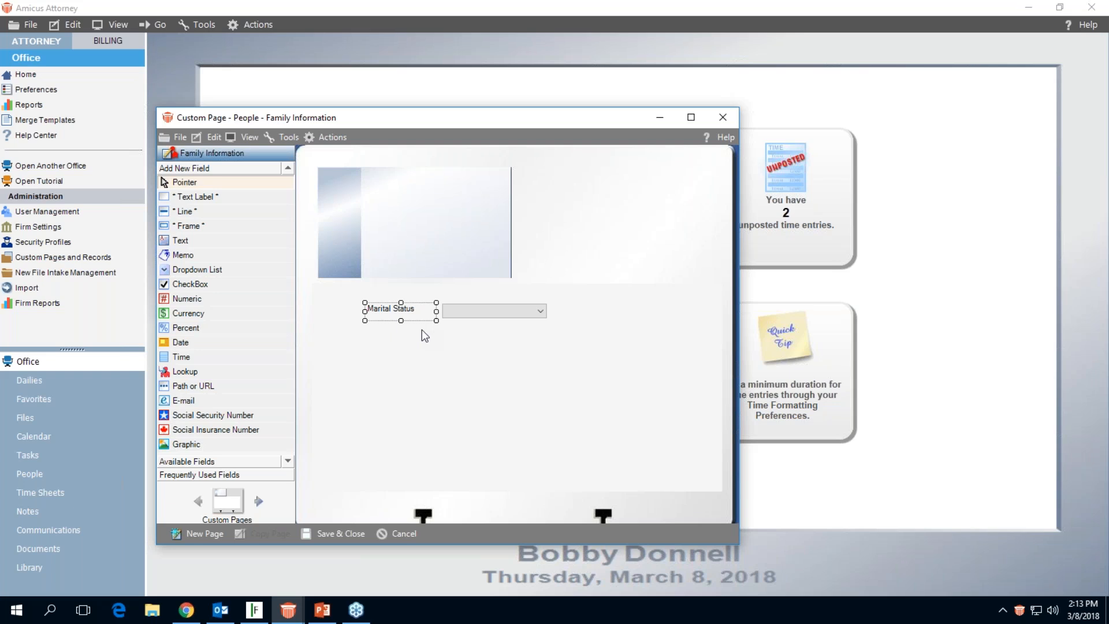
left_click(194, 343)
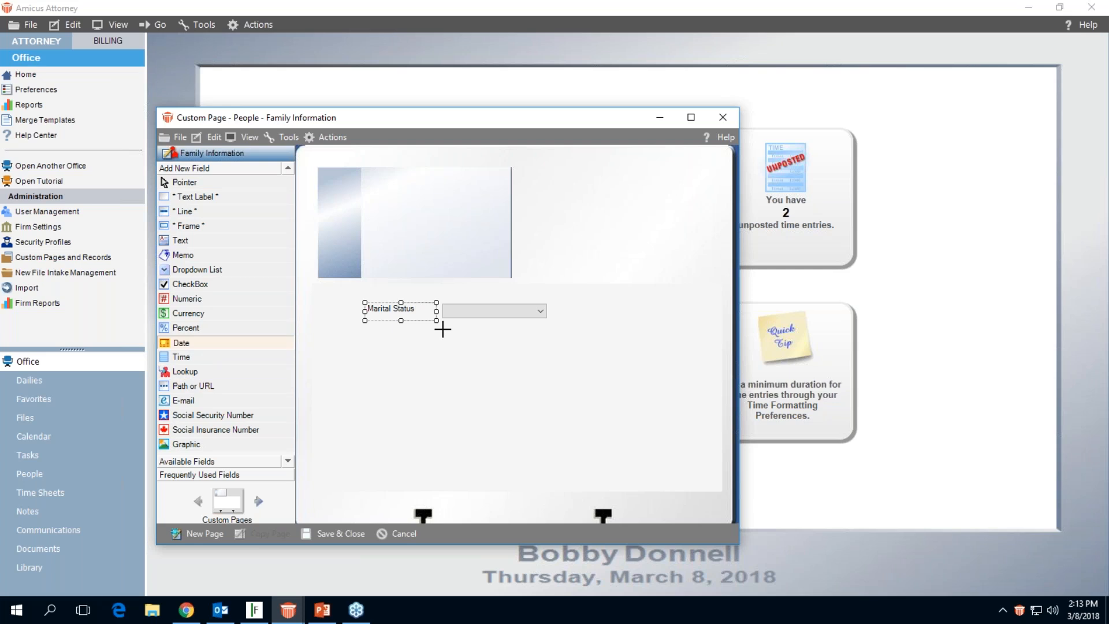
left_click_drag(443, 330, 545, 345)
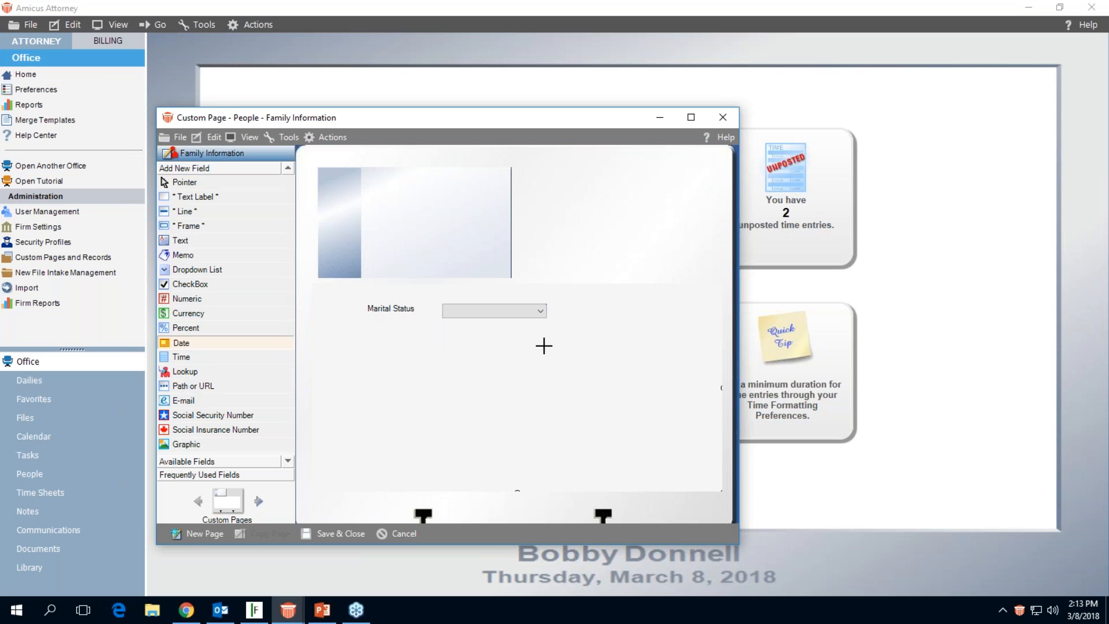
right_click(499, 336)
left_click(551, 345)
left_click(577, 248)
double_click(612, 249)
type("Da")
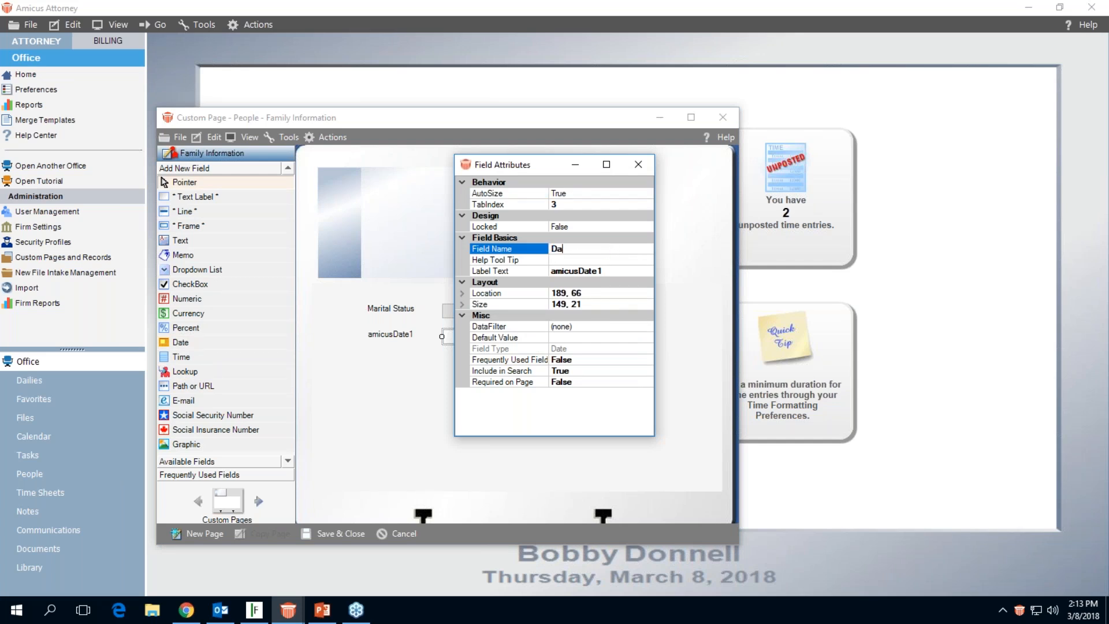
type("te of Marrai")
key("BackSpace")
type("iage")
Set the date field's label text to Date of Marriage and close its attributes
left_click(599, 273)
left_click(409, 292)
left_click(611, 272)
left_click_drag(612, 273, 531, 273)
type("Date of Ma")
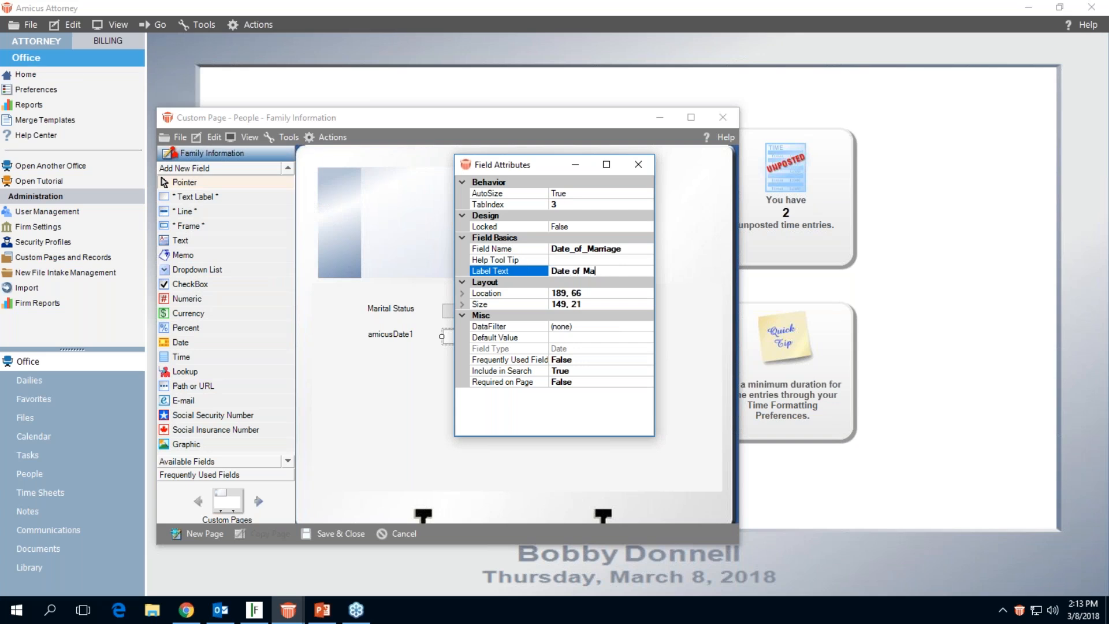
type("rriage")
left_click(638, 165)
Save and close the Family Information page, and exit custom page management
left_click(419, 336)
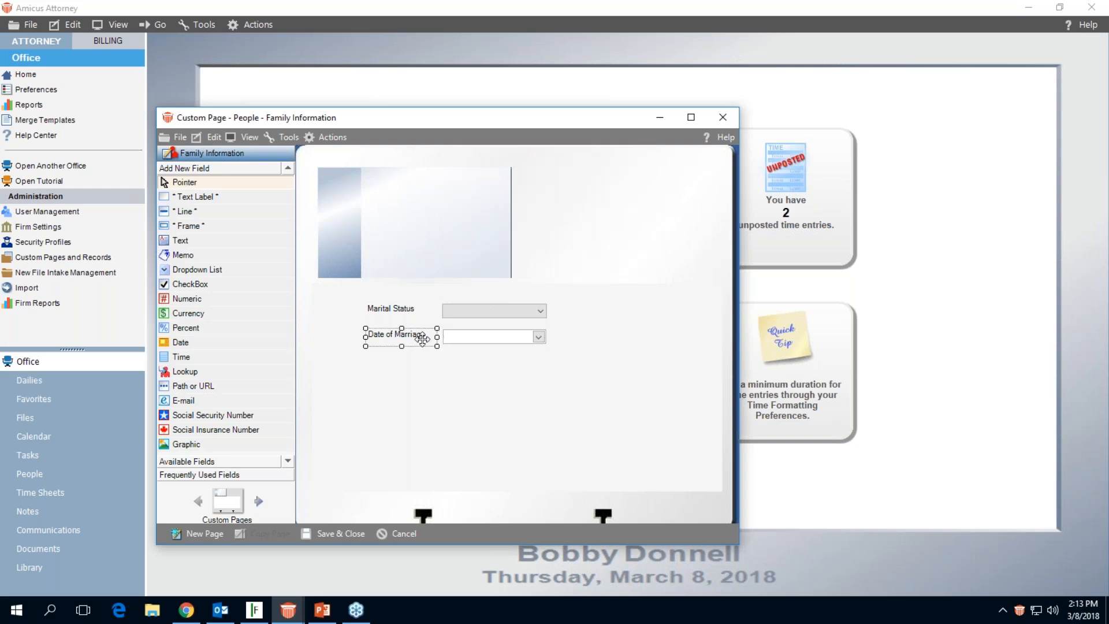
left_click(454, 367)
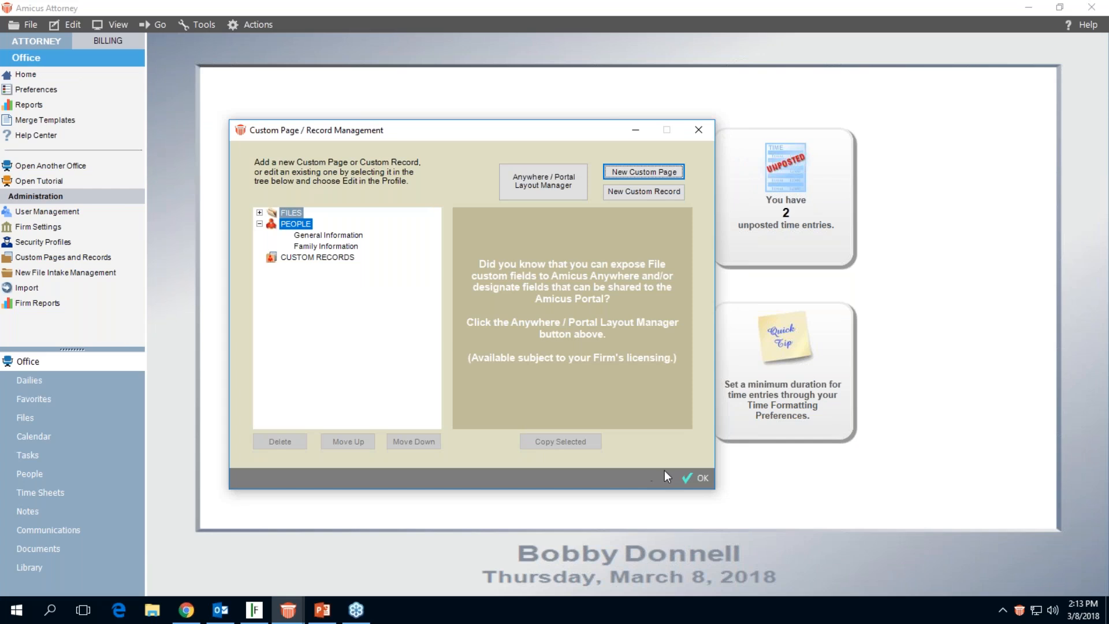
left_click(696, 477)
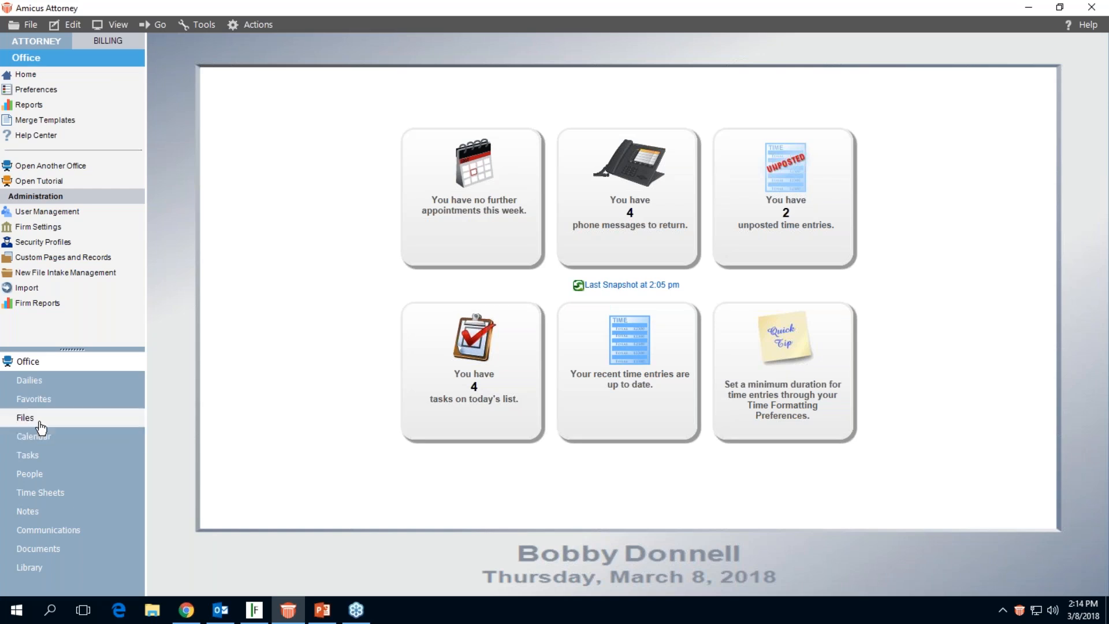
Open the second contact in the People list and view the General Information custom page
left_click(31, 474)
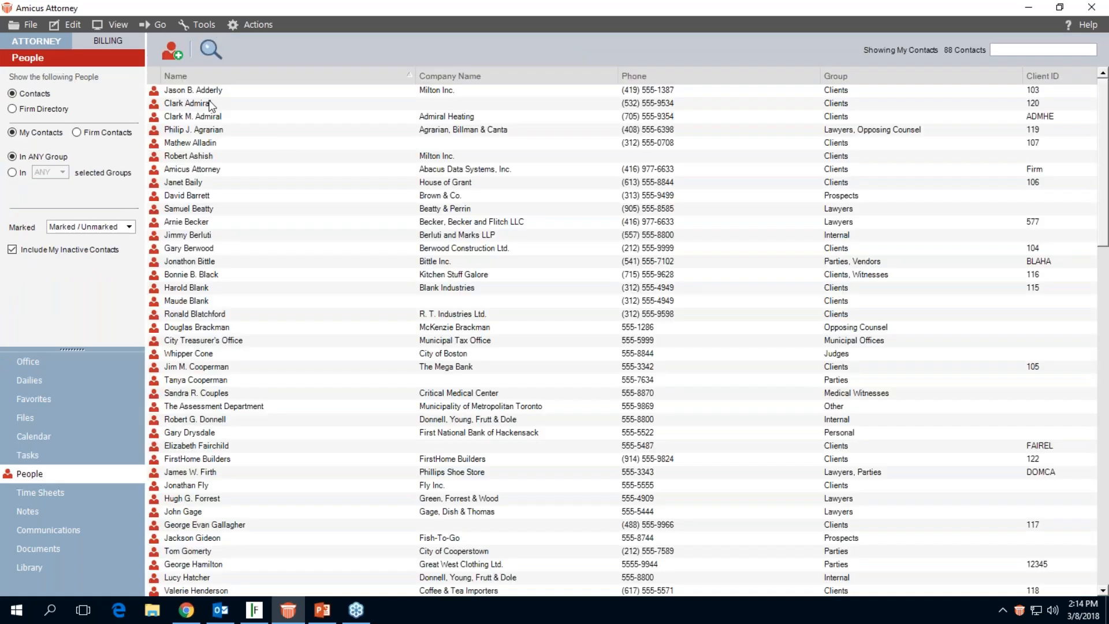
left_click(210, 103)
double_click(209, 103)
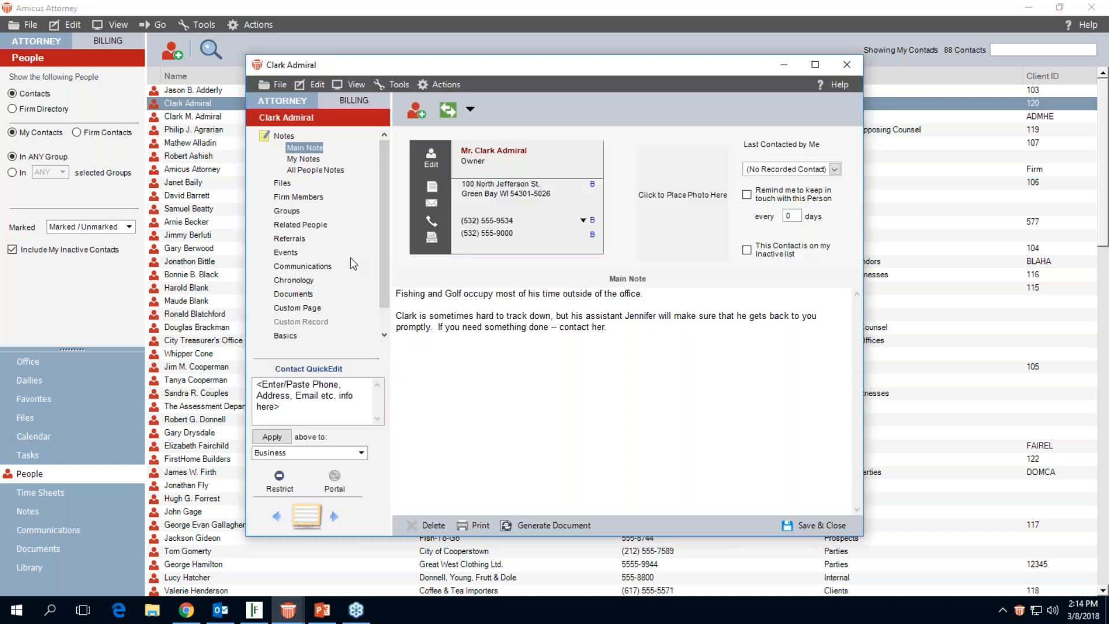
left_click(308, 310)
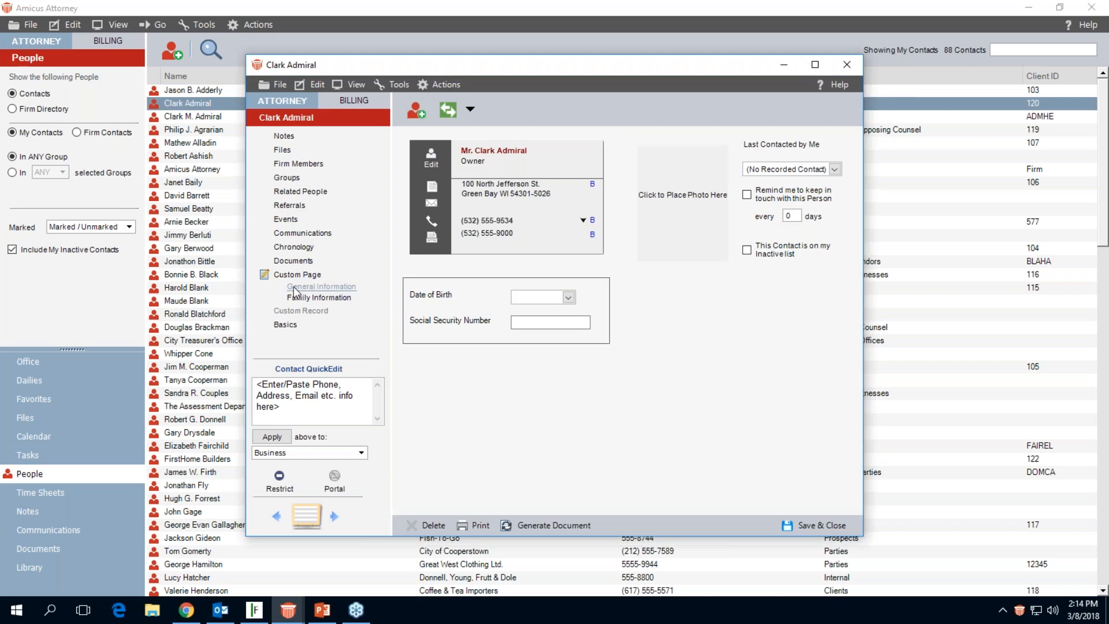
left_click(332, 288)
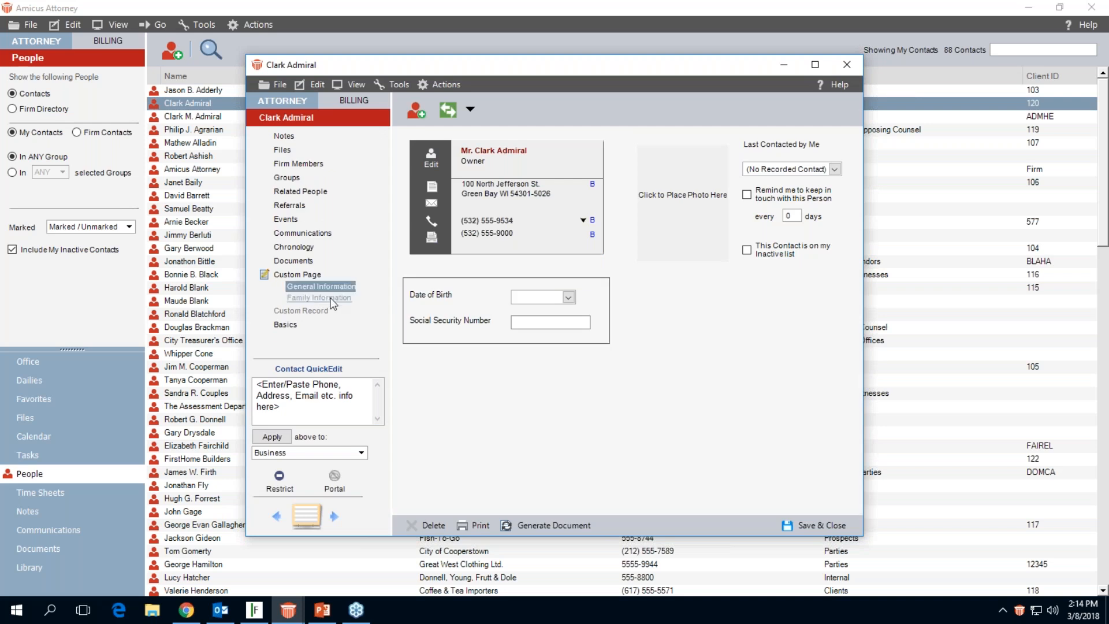
left_click(535, 321)
Check the Family Information page and its Marital Status choices, and return to General Information
left_click(322, 297)
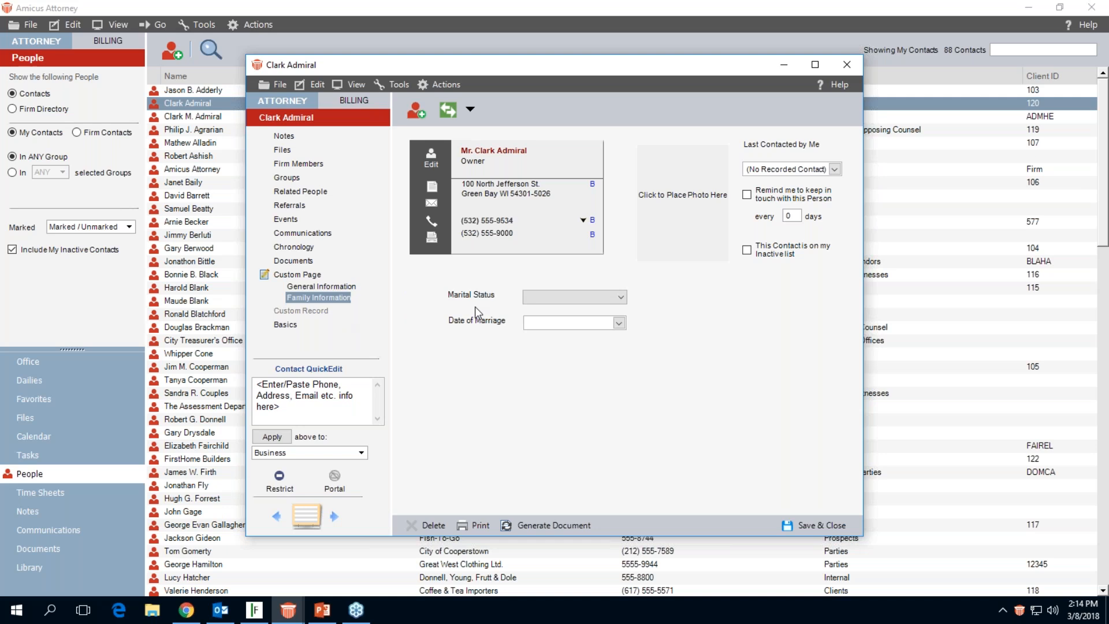
left_click(618, 297)
left_click(582, 313)
left_click(311, 288)
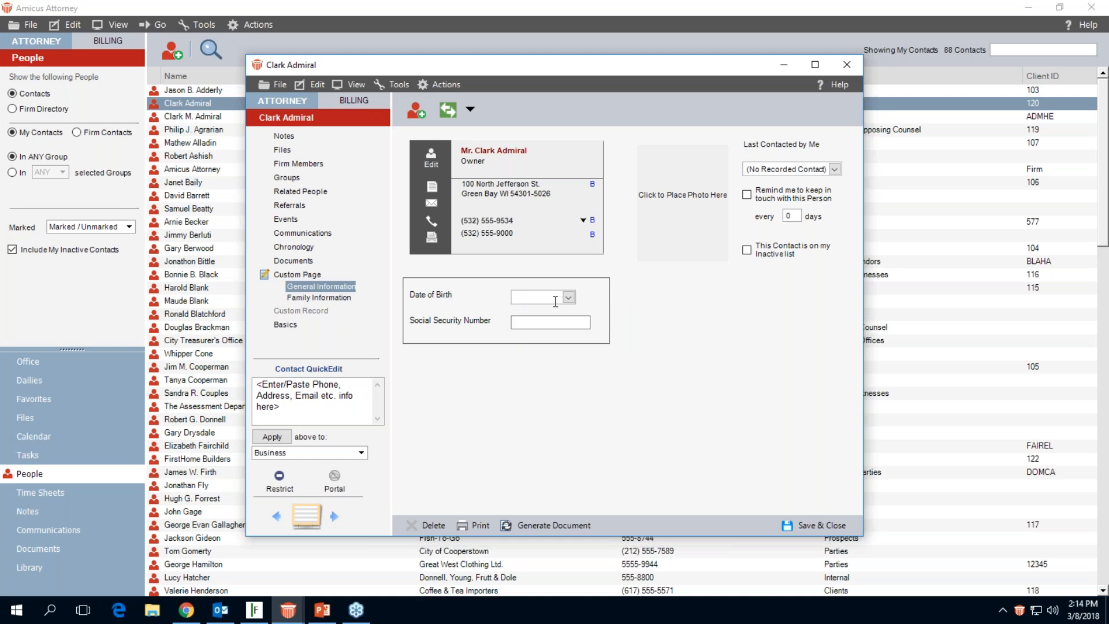
Check the Date of Birth calendar and Social Security Number field on the contact's General Information page, and save and close the record
left_click(568, 296)
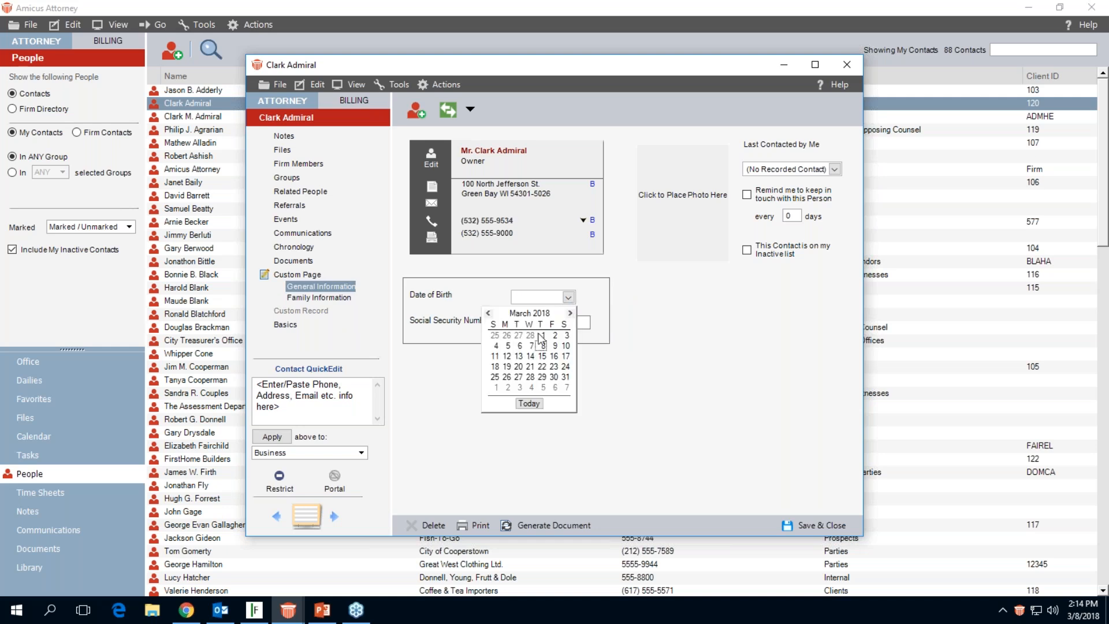
left_click(604, 303)
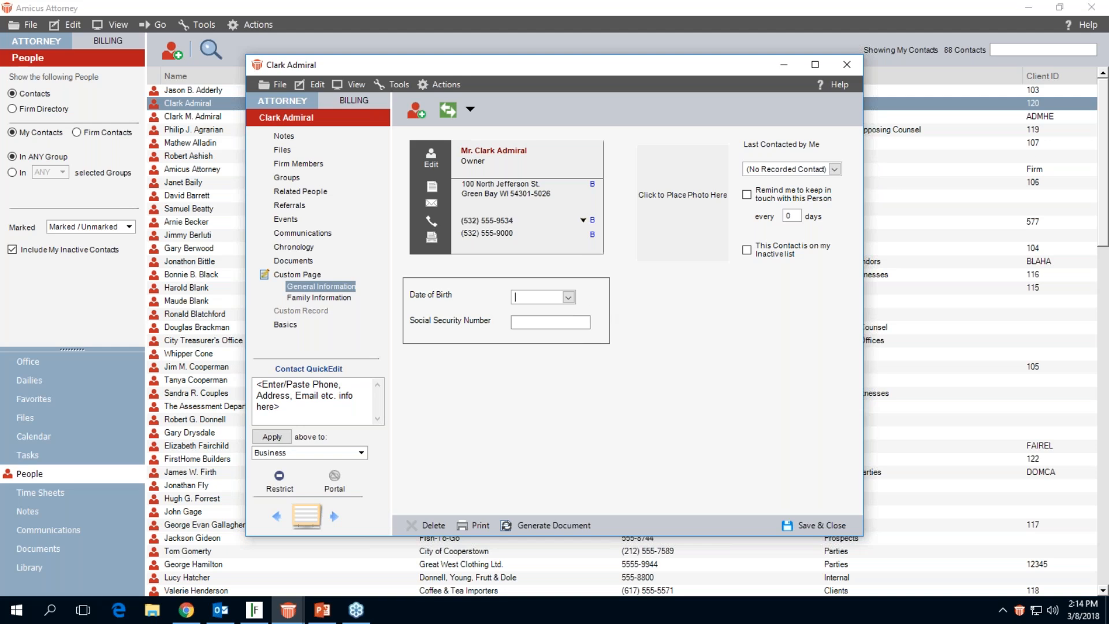
left_click(547, 325)
left_click(817, 527)
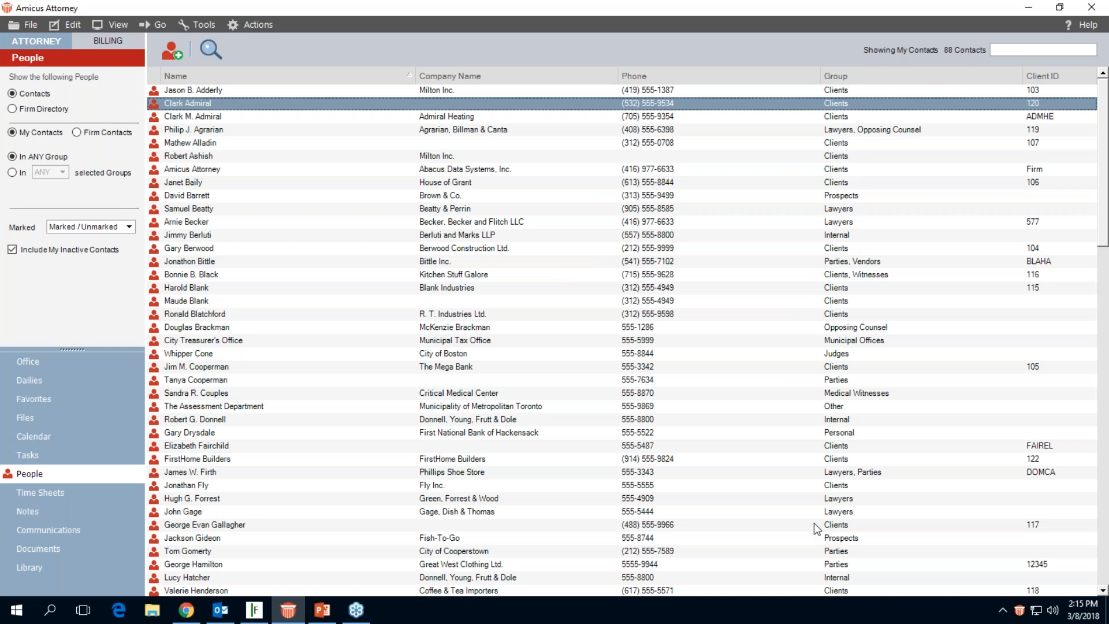
Open custom page and record management from the Office module and list the custom pages under the Directorship file type
left_click(14, 367)
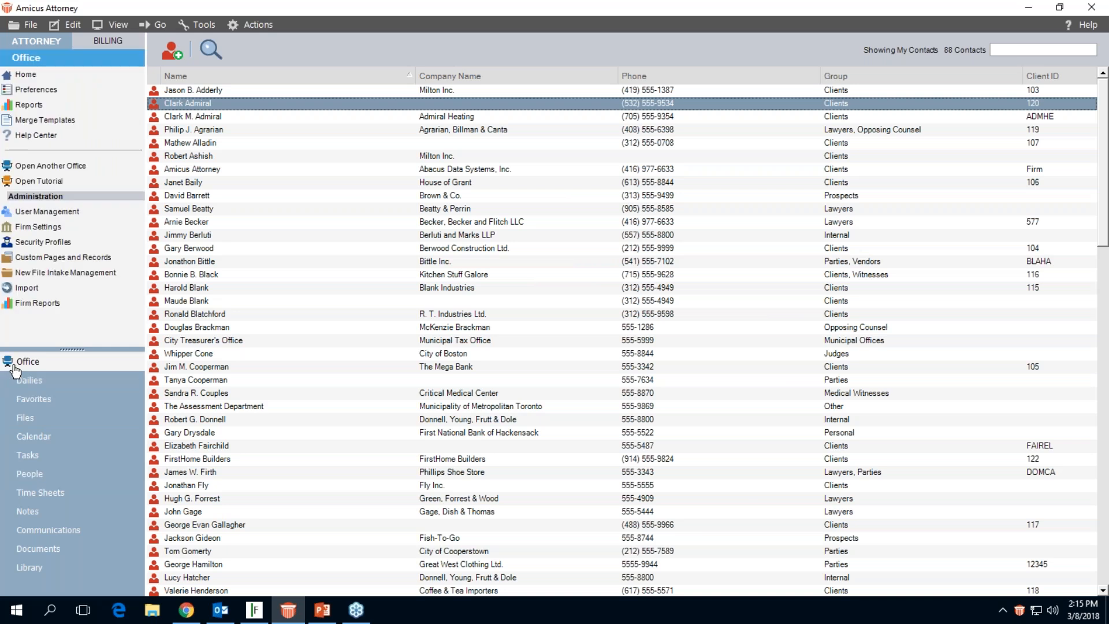
left_click(37, 257)
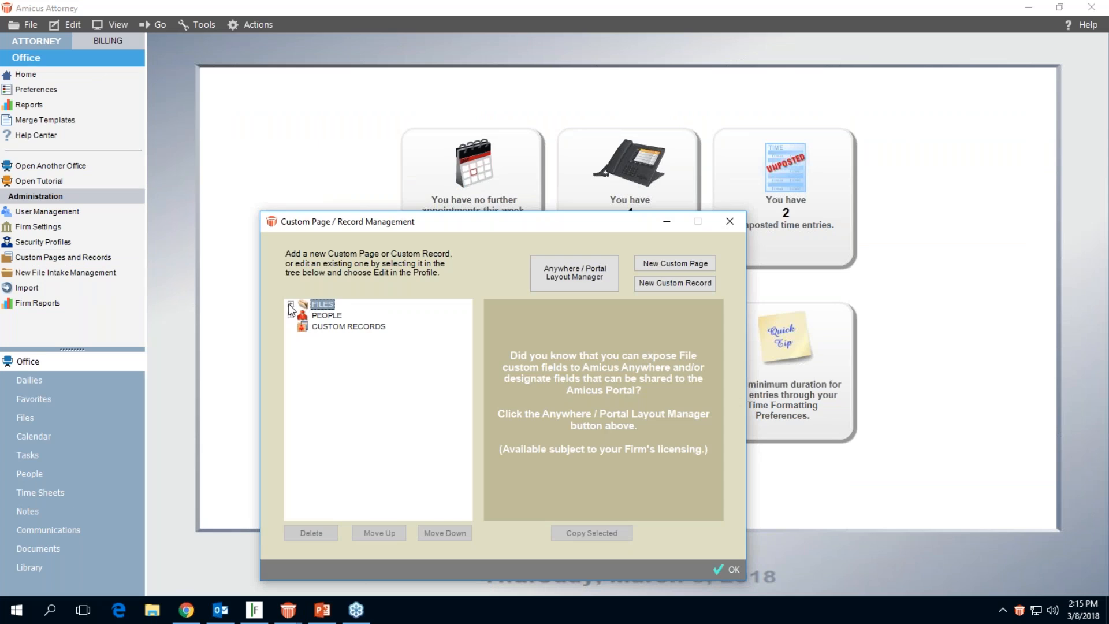
left_click(291, 305)
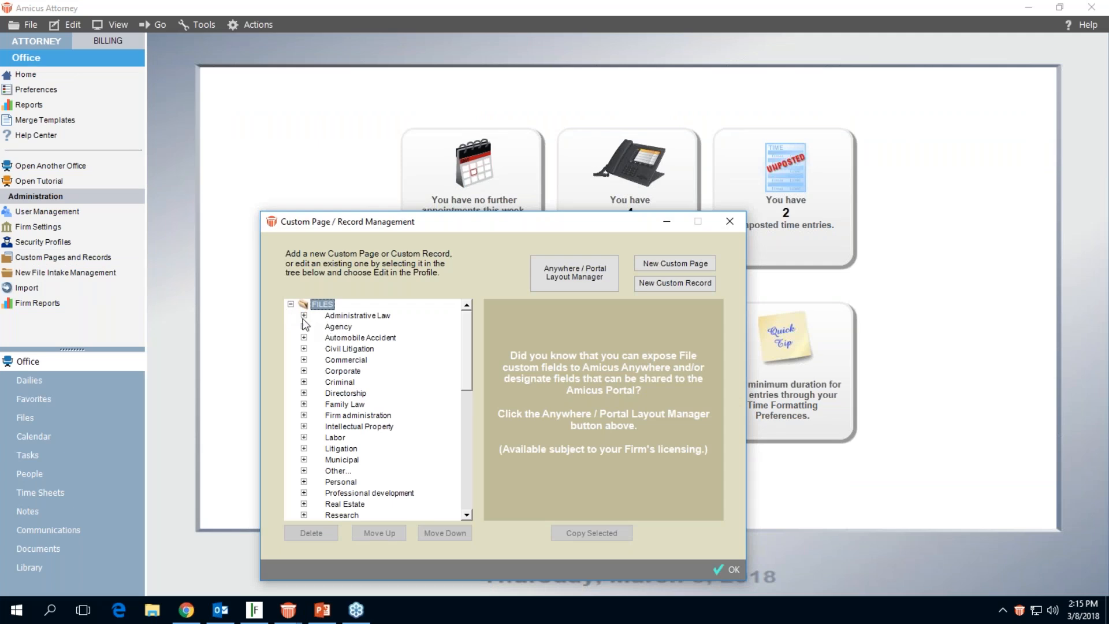
left_click(303, 393)
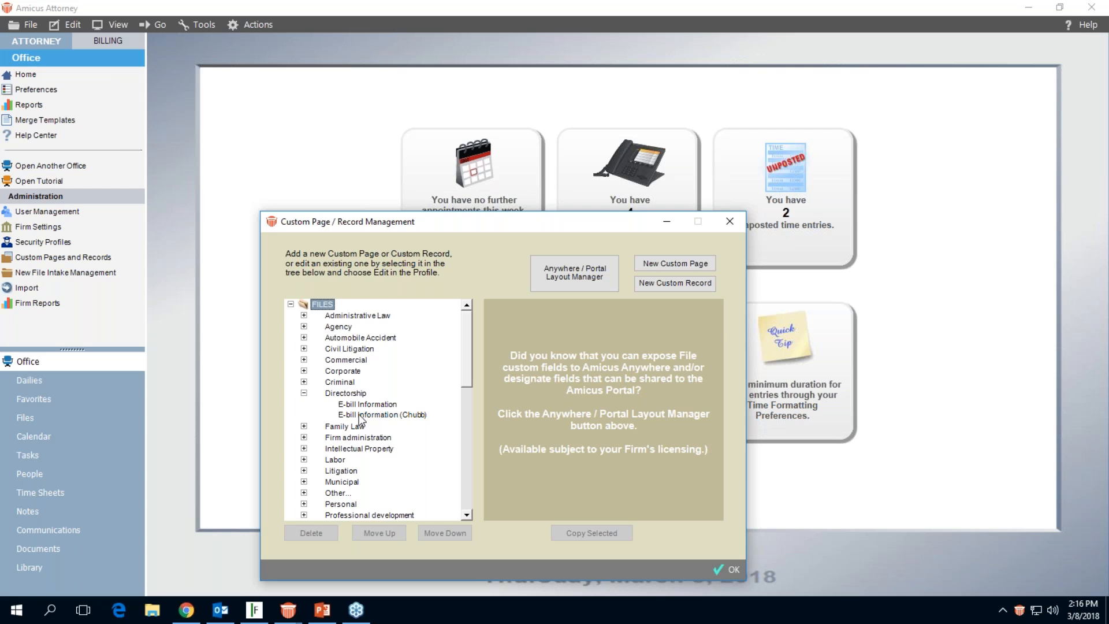
Create a custom page named General Information for Automobile Accident files, available to Files, occupying the right-hand page area
left_click(357, 339)
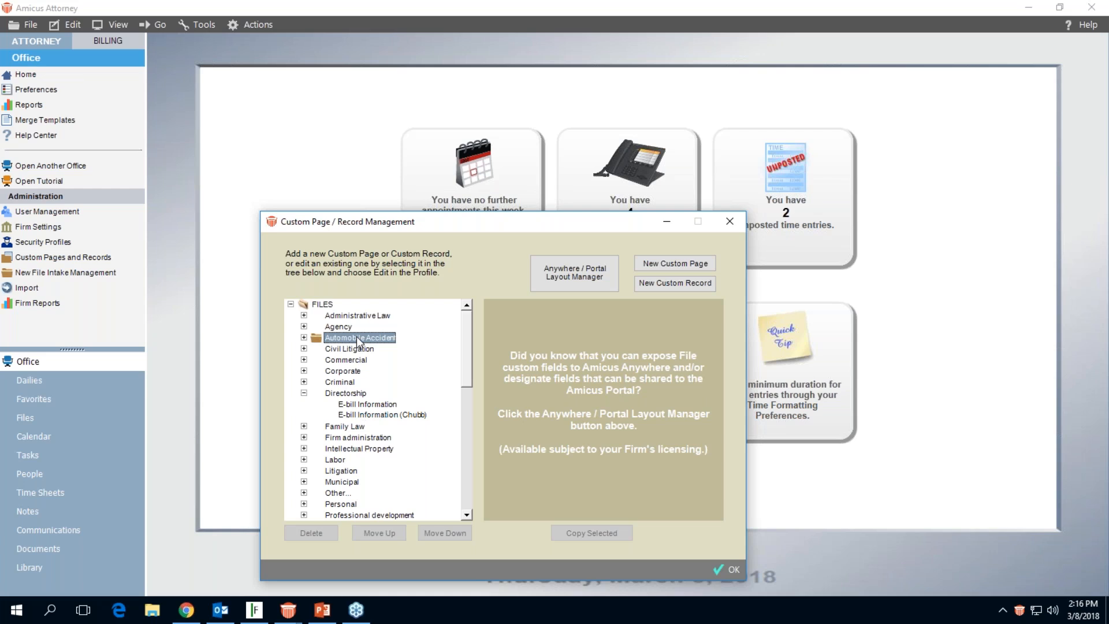
left_click(653, 266)
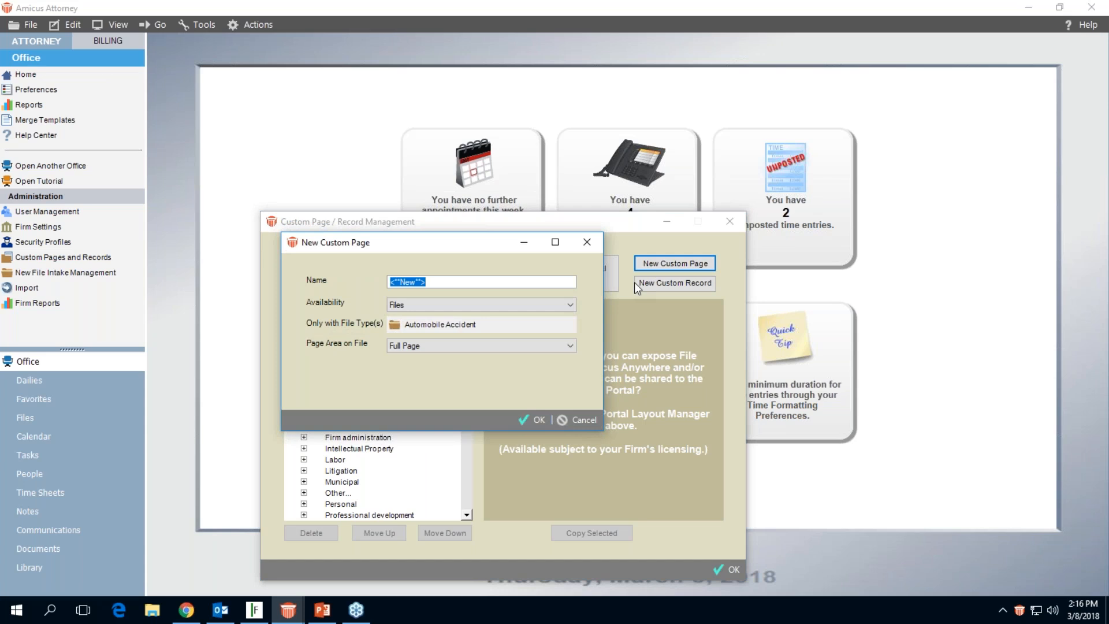
type("General Information")
left_click(458, 305)
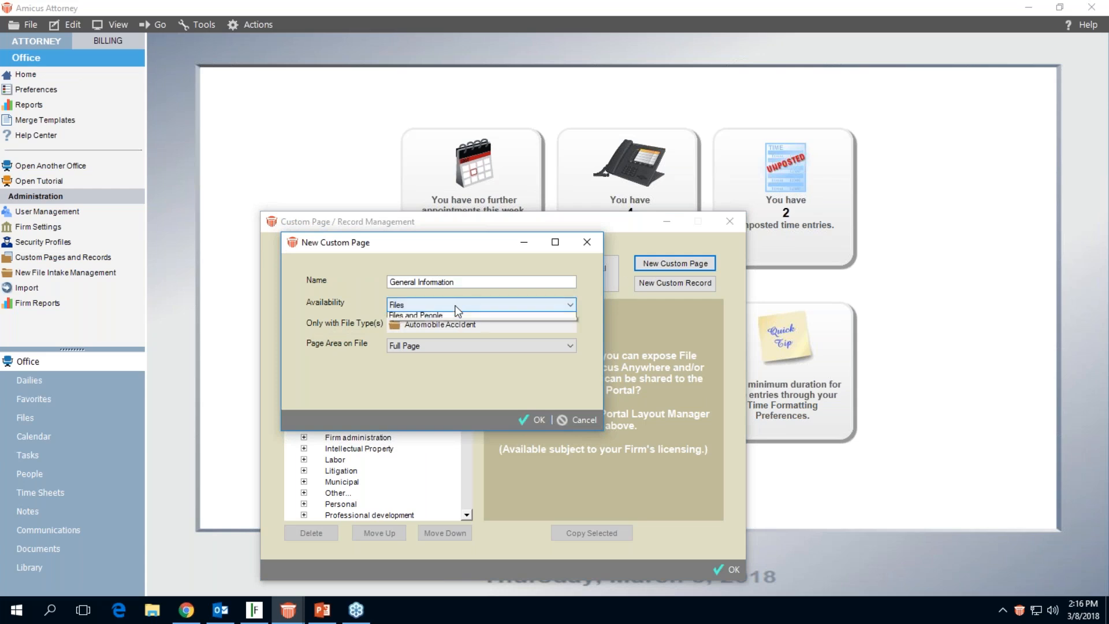
left_click(424, 299)
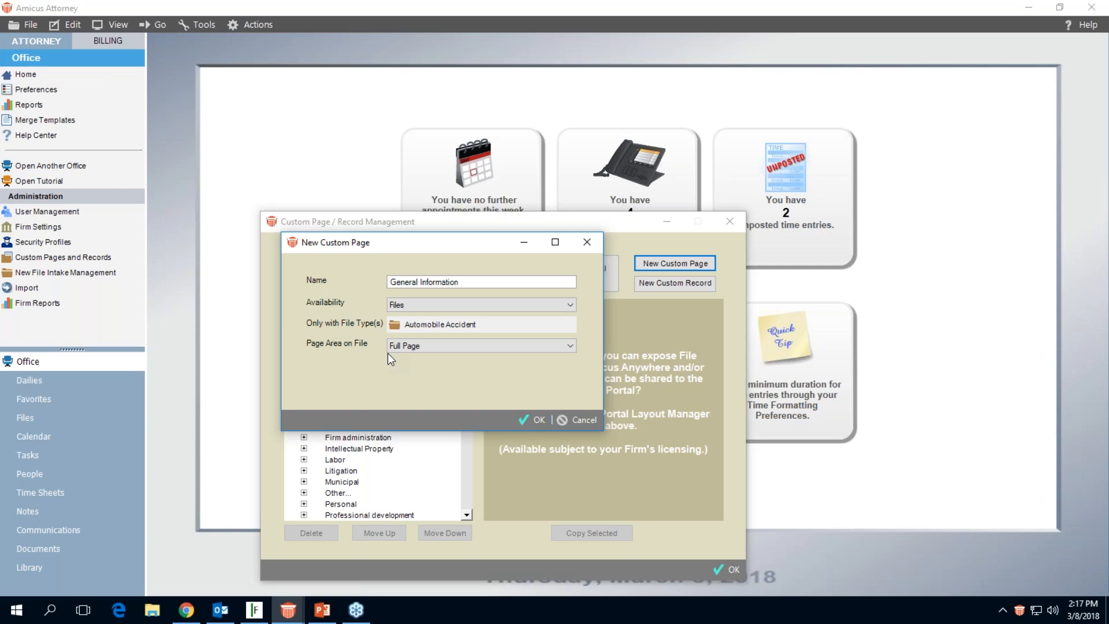
left_click(430, 349)
left_click(428, 366)
left_click(533, 421)
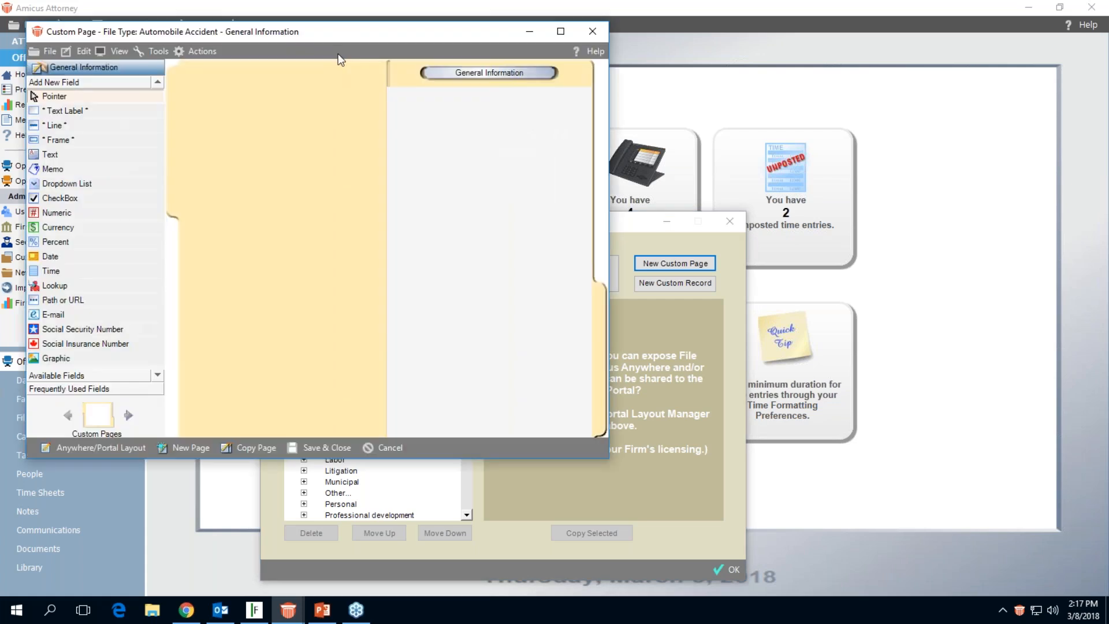
Add a date field about 129 by 21 near the page's upper edge and name it Date_of_Accident
left_click_drag(332, 29, 495, 116)
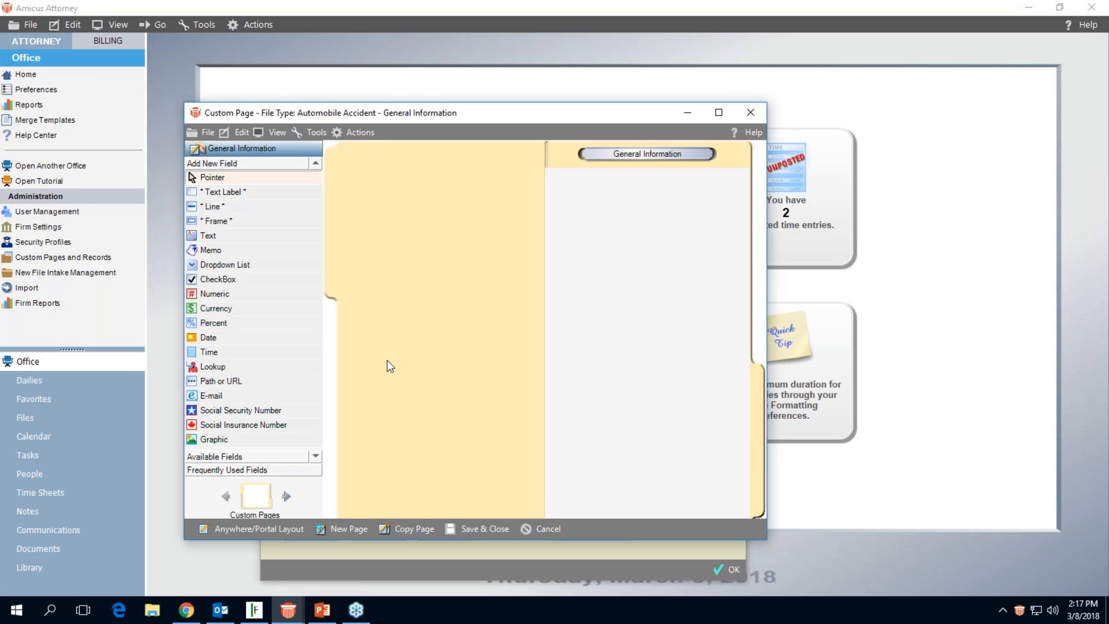
left_click(210, 342)
left_click_drag(625, 206, 714, 217)
right_click(685, 212)
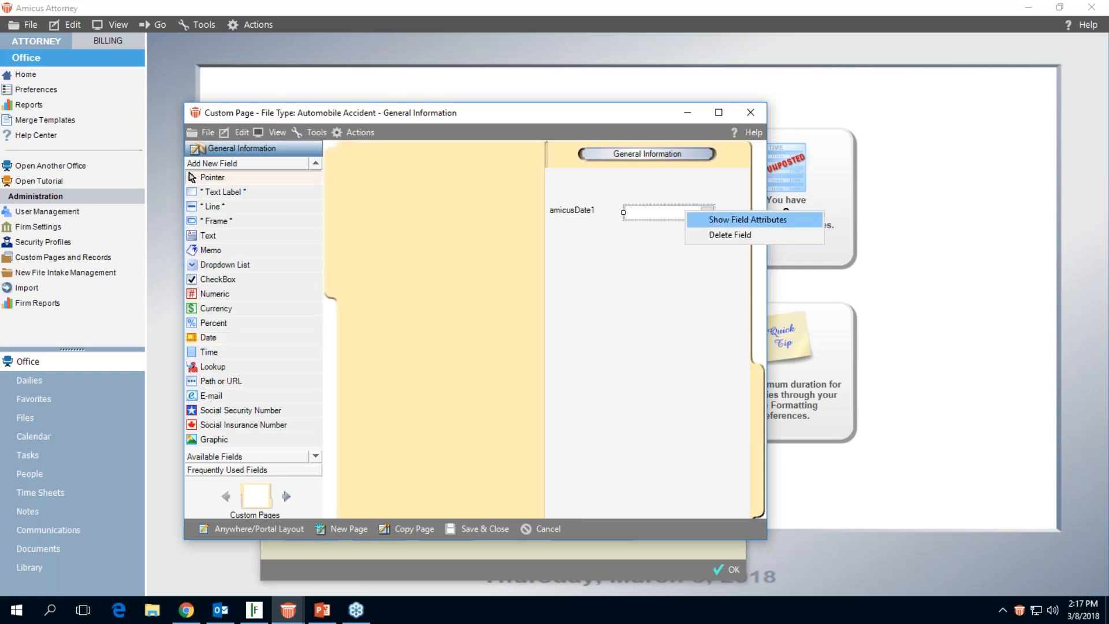
left_click(747, 220)
left_click(530, 248)
type("Date of Accident")
key("Return")
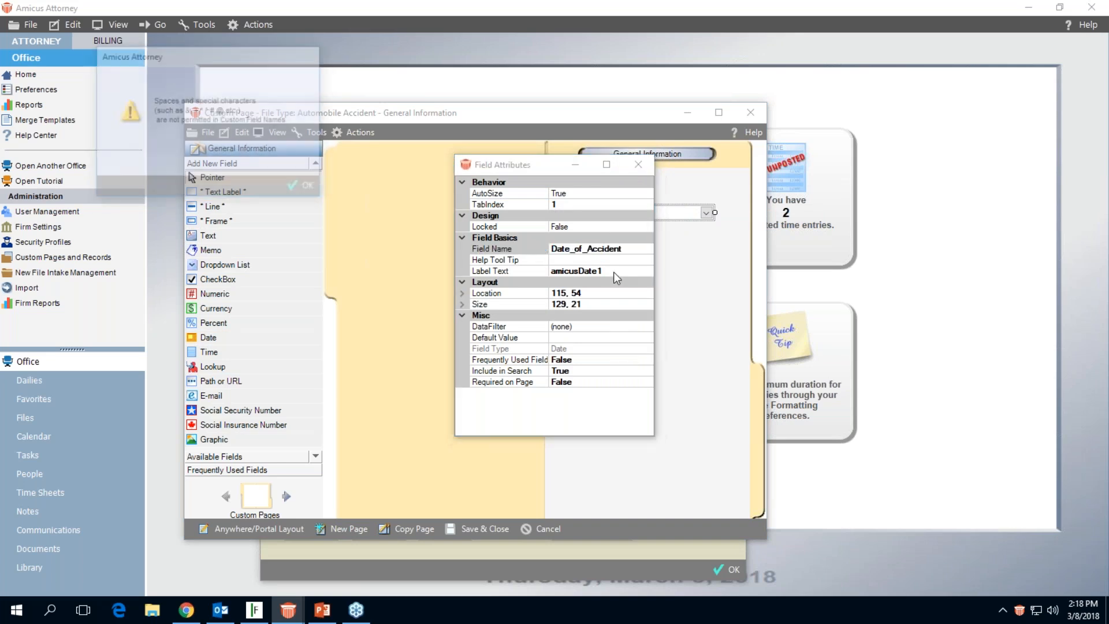
left_click(291, 186)
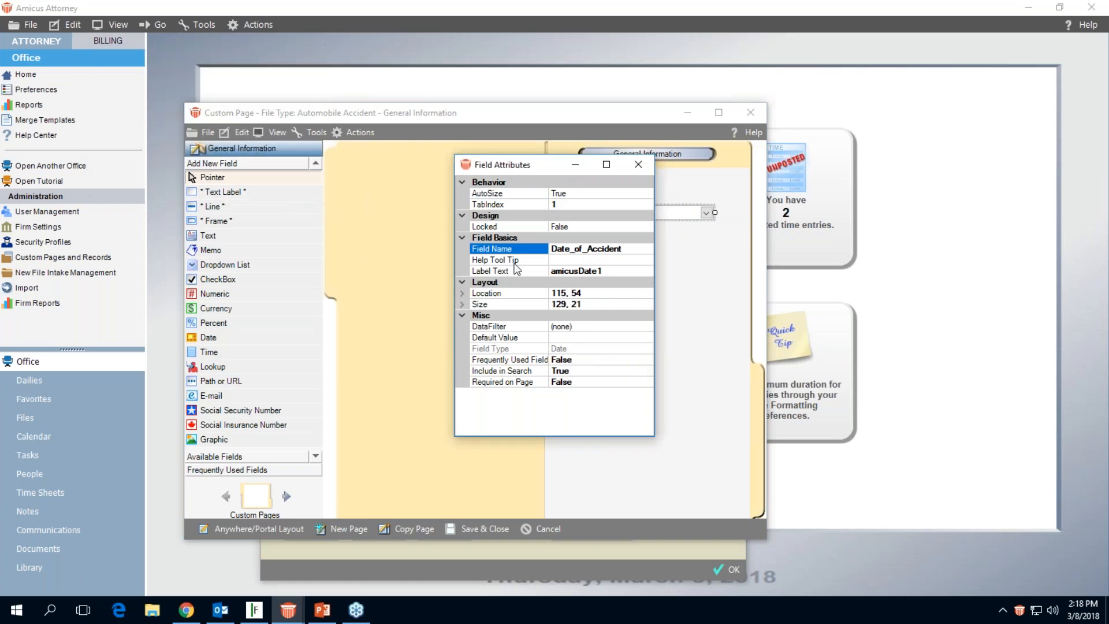
Set the date field's label text to Date of Accident and close its attributes
left_click(609, 271)
type("Date iof")
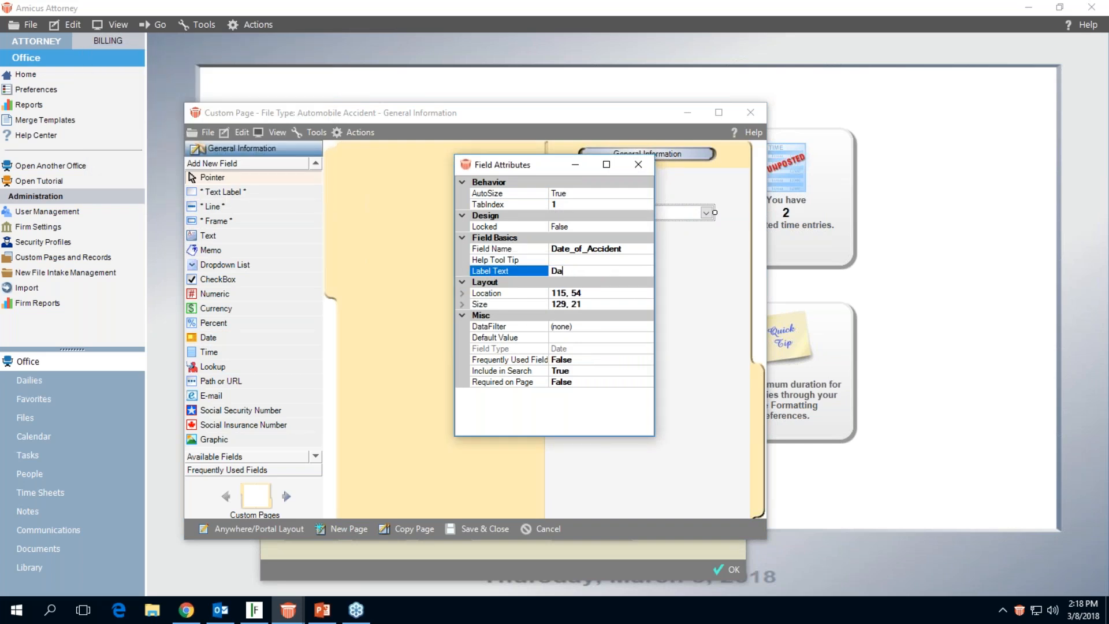
key("BackSpace")
key("BackSpace")
key("BackSpace")
type("of Accident")
left_click(639, 165)
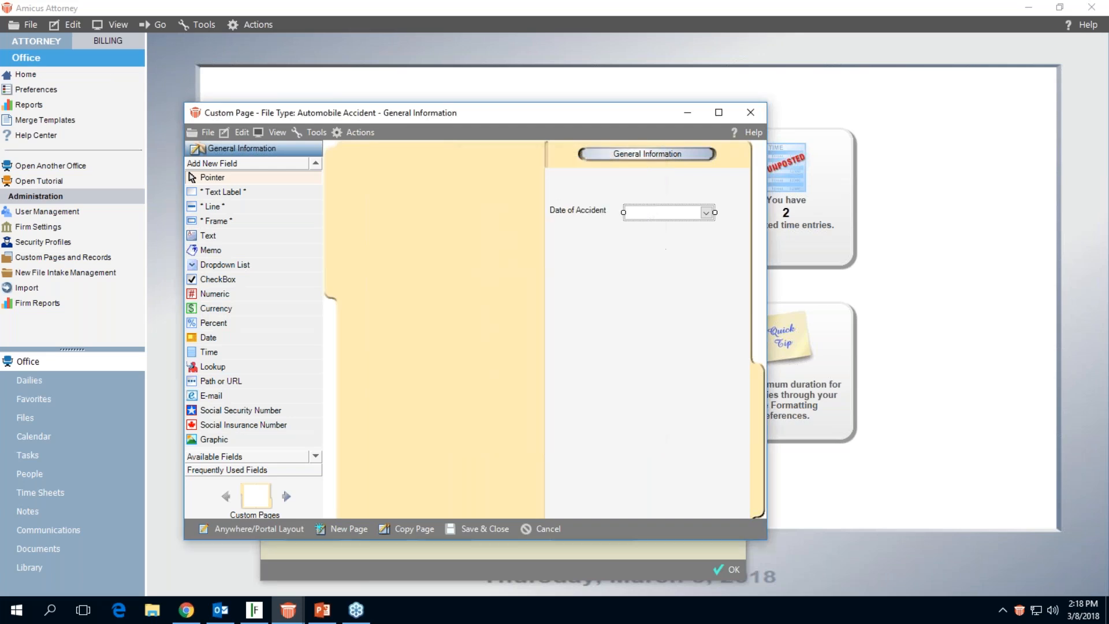
left_click(627, 290)
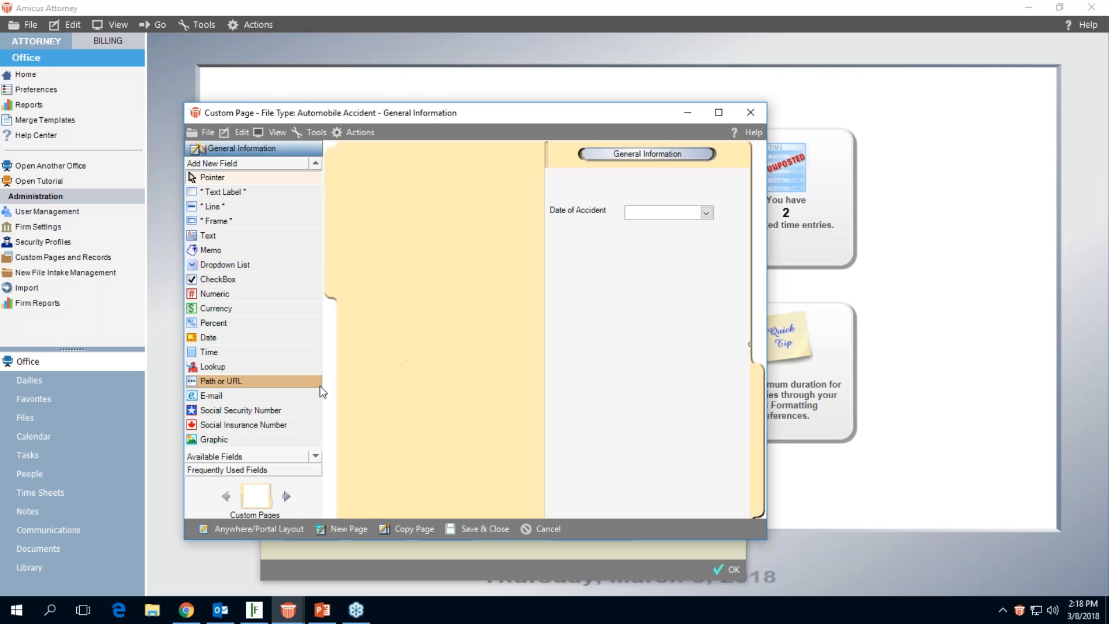
Add a check box about 126 by 23 below the date field and name it Police_Report_Filed
left_click(219, 279)
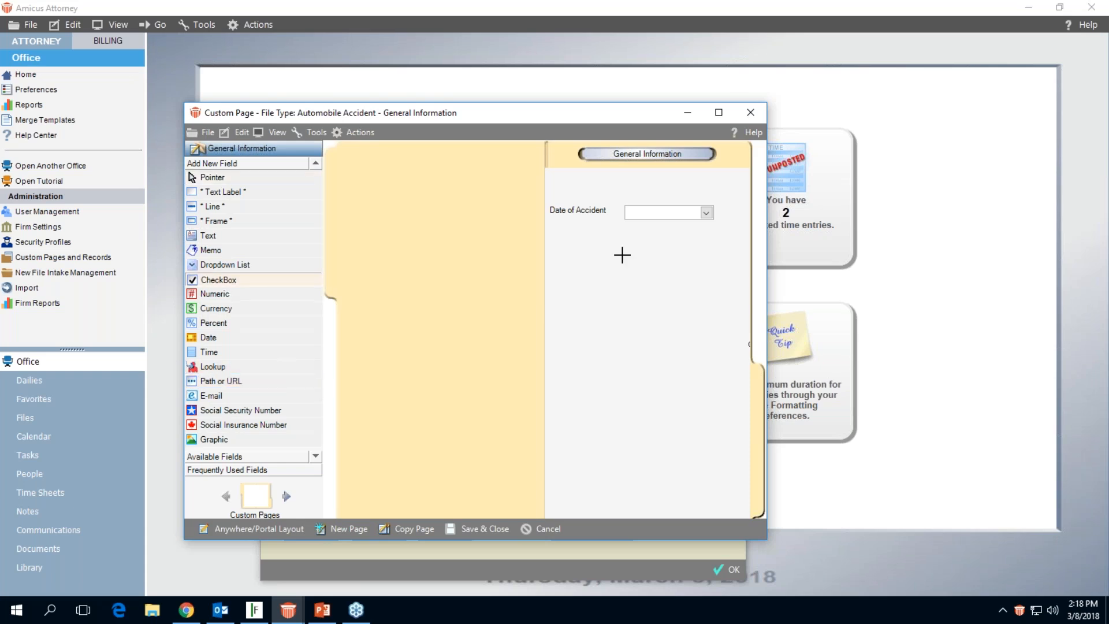
left_click_drag(627, 236, 714, 253)
right_click(696, 249)
left_click(751, 252)
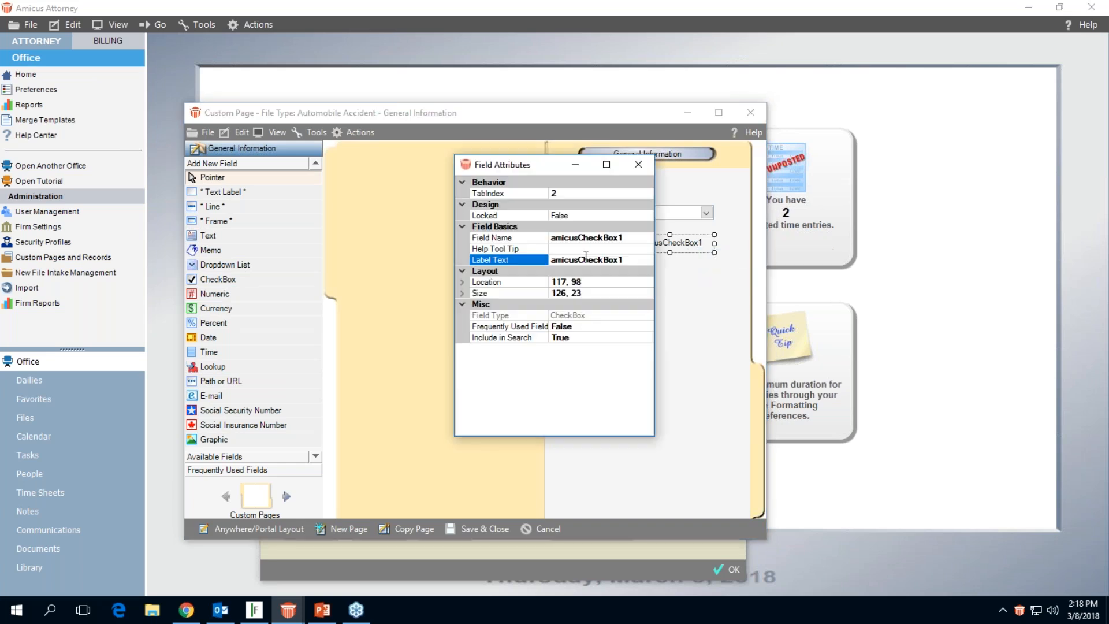
left_click(628, 237)
left_click_drag(628, 238, 557, 244)
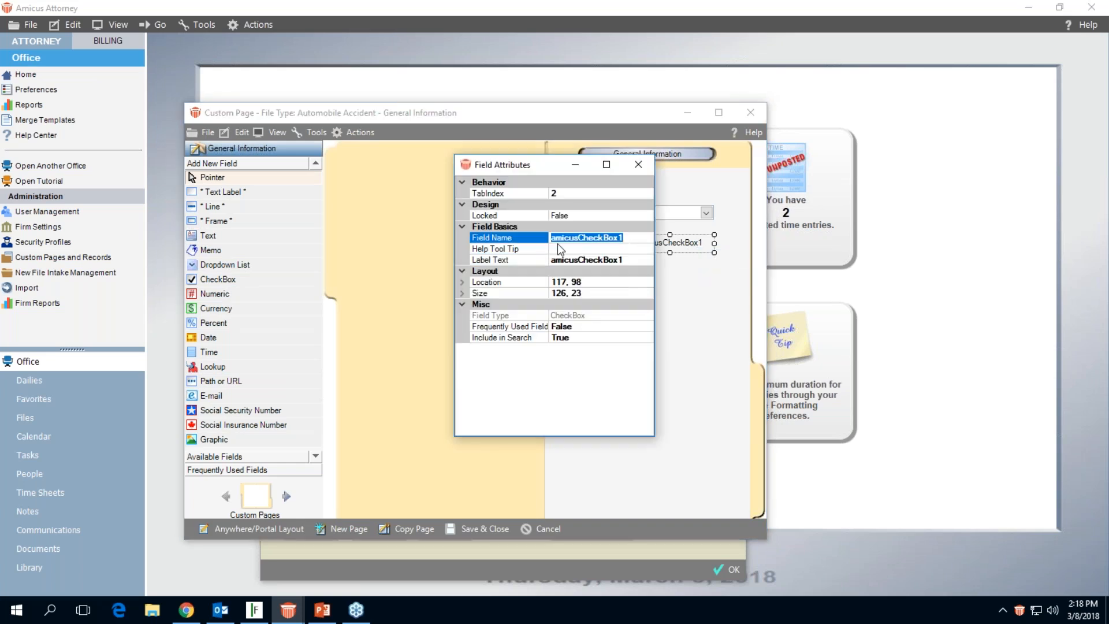
type("Polid")
type("e Report Filed")
key("Return")
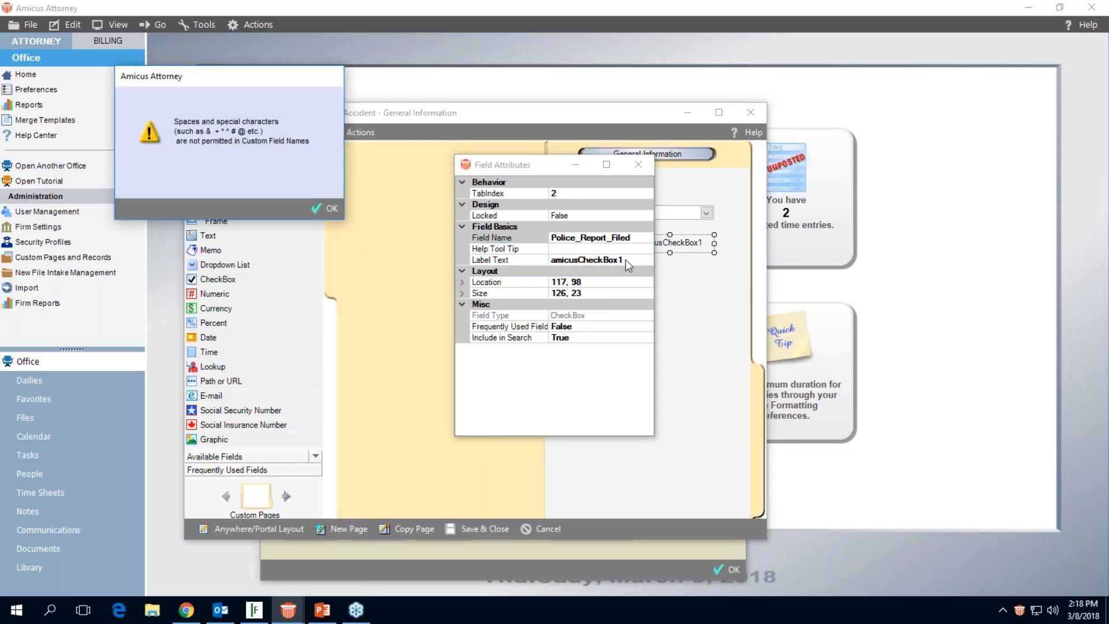
left_click(338, 209)
Set the check box's label text to Police Report Filed and close its attributes
left_click(533, 259)
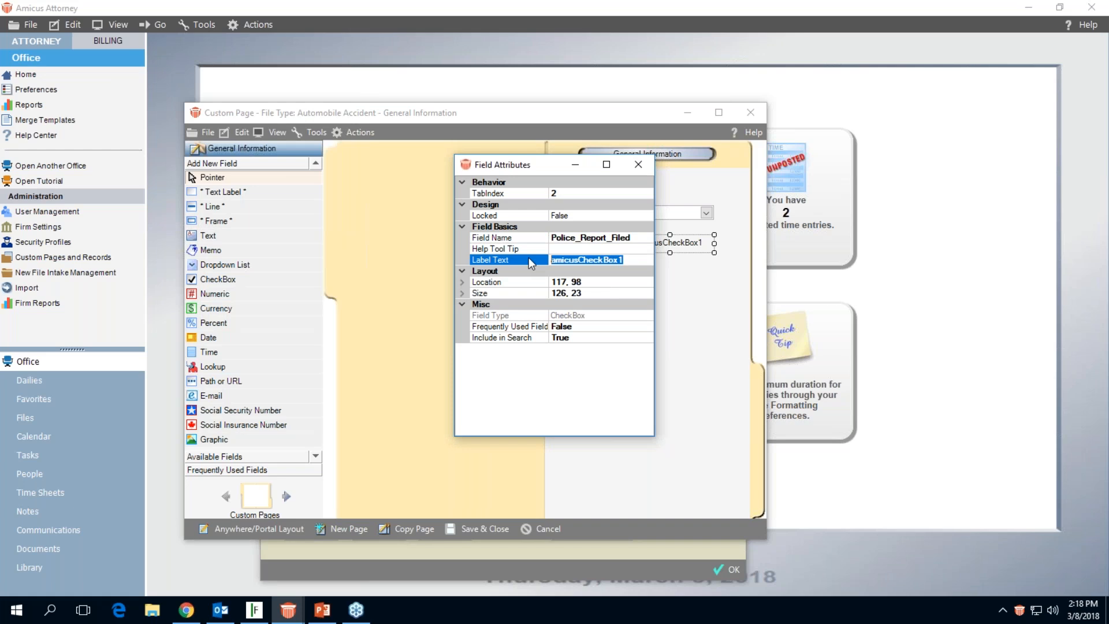
type("Police R")
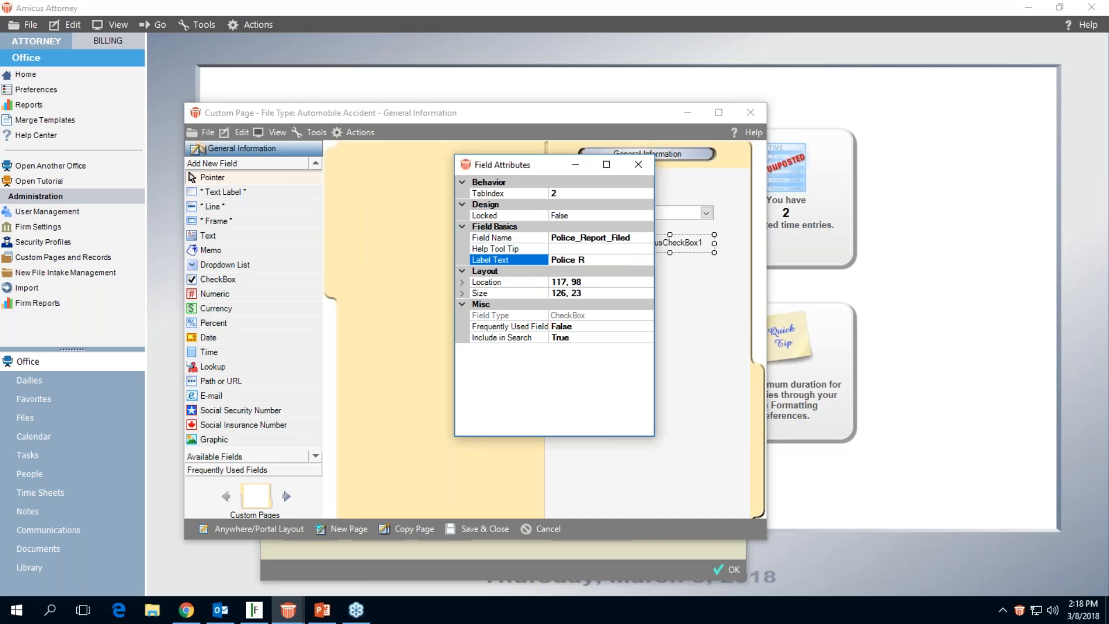
type("eport Filed")
left_click(636, 165)
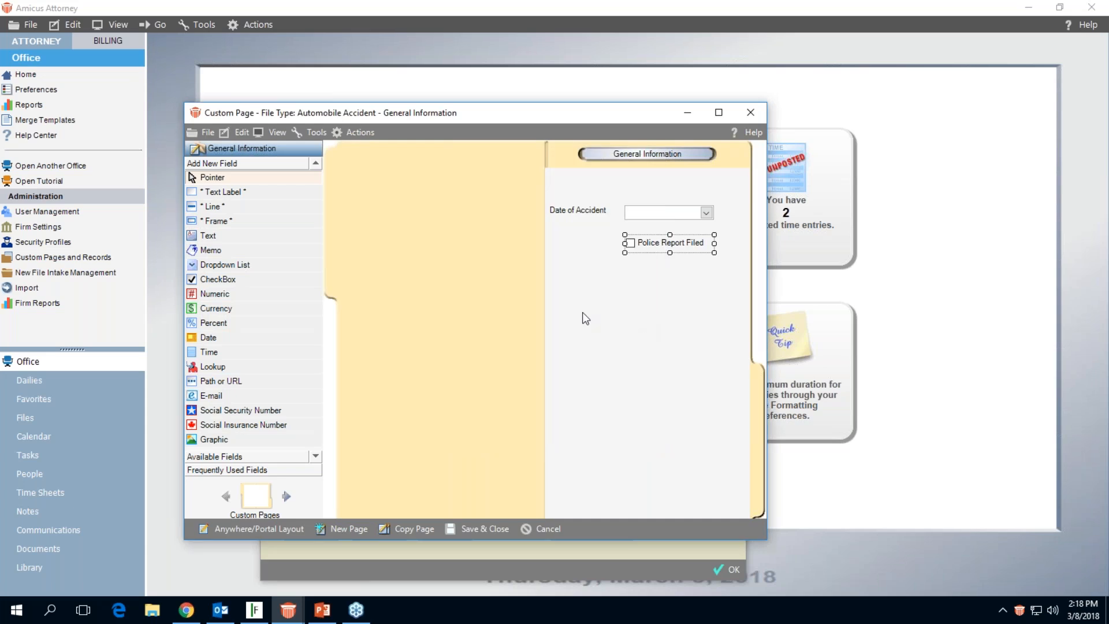
Add a text field about 124 by 62 below the check box and name it Location_of_Accident
left_click(226, 238)
left_click_drag(627, 270, 715, 315)
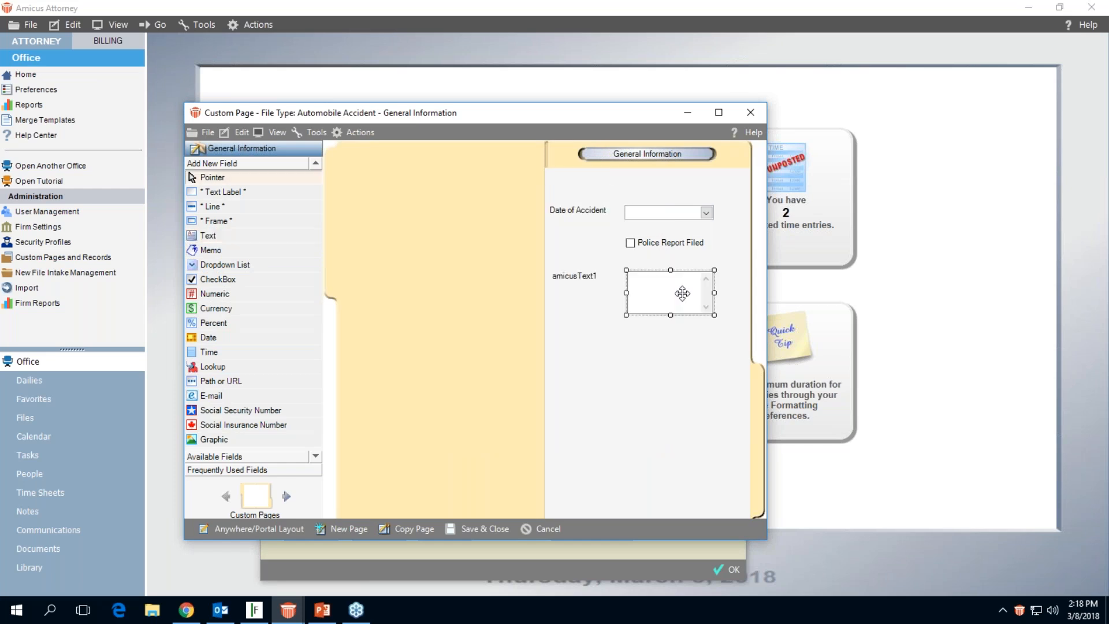
right_click(682, 294)
left_click(712, 299)
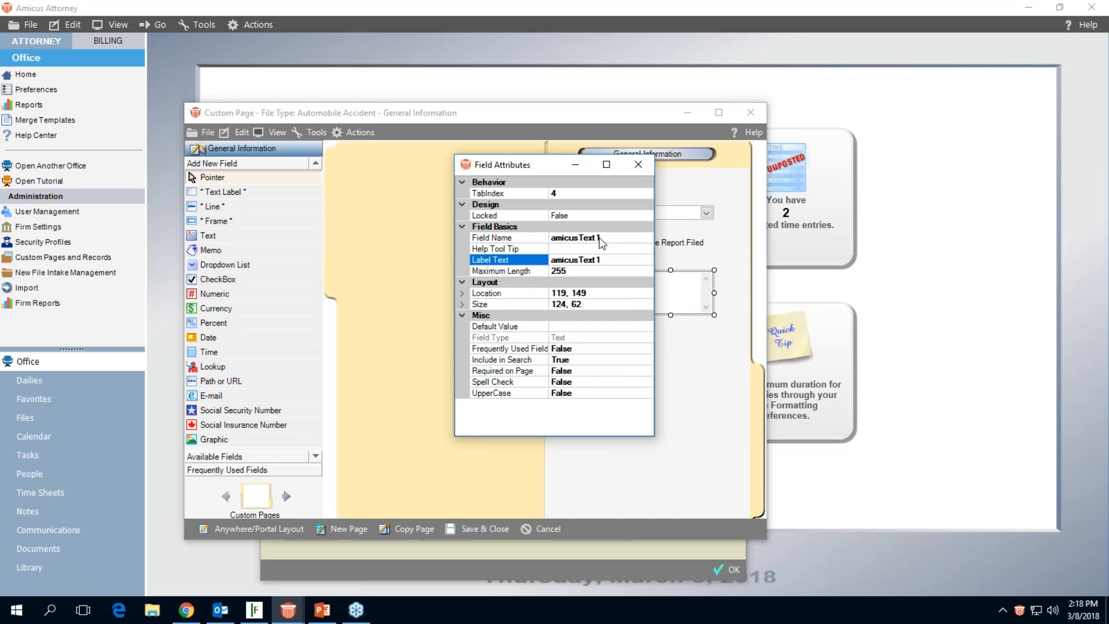
left_click(601, 238)
double_click(600, 238)
type("Location of Accident")
key("Return")
key("Return")
Set the text field's label text to Location of Accident and close its attributes
left_click(612, 260)
double_click(612, 260)
type("Location of Accidne")
key("BackSpace")
key("BackSpace")
type("ent")
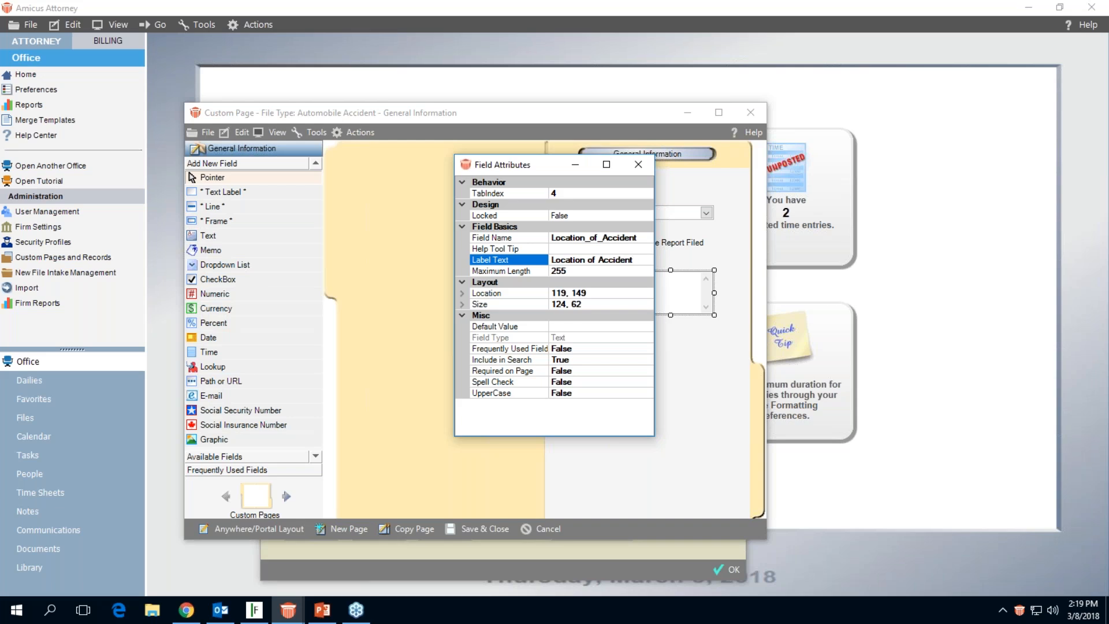
left_click(639, 166)
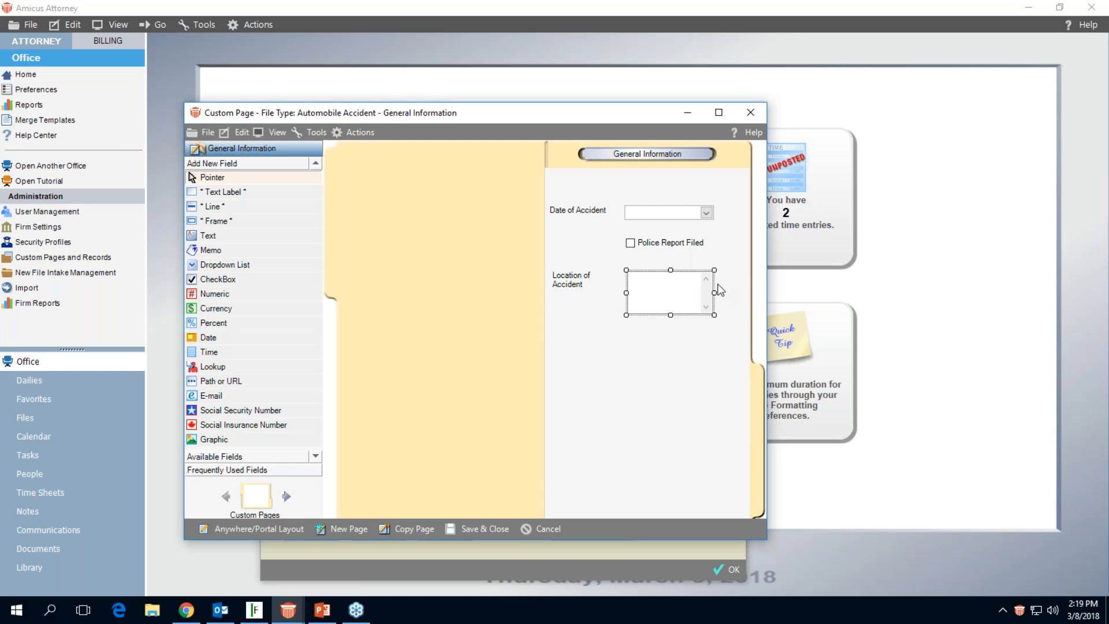
Make the Location of Accident text box wider and taller, and adjust its label beside it
left_click_drag(715, 294, 685, 331)
left_click(739, 293)
left_click(584, 287)
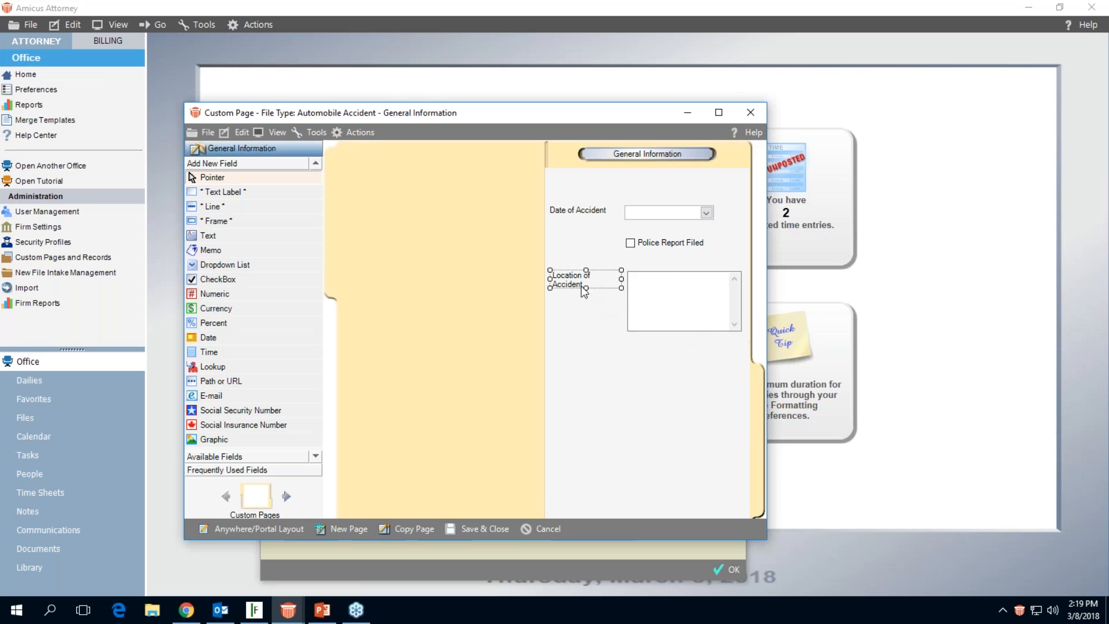
left_click_drag(618, 281, 579, 293)
left_click(599, 421)
Save and close the Automobile Accident General Information page, and exit custom page management
left_click(491, 529)
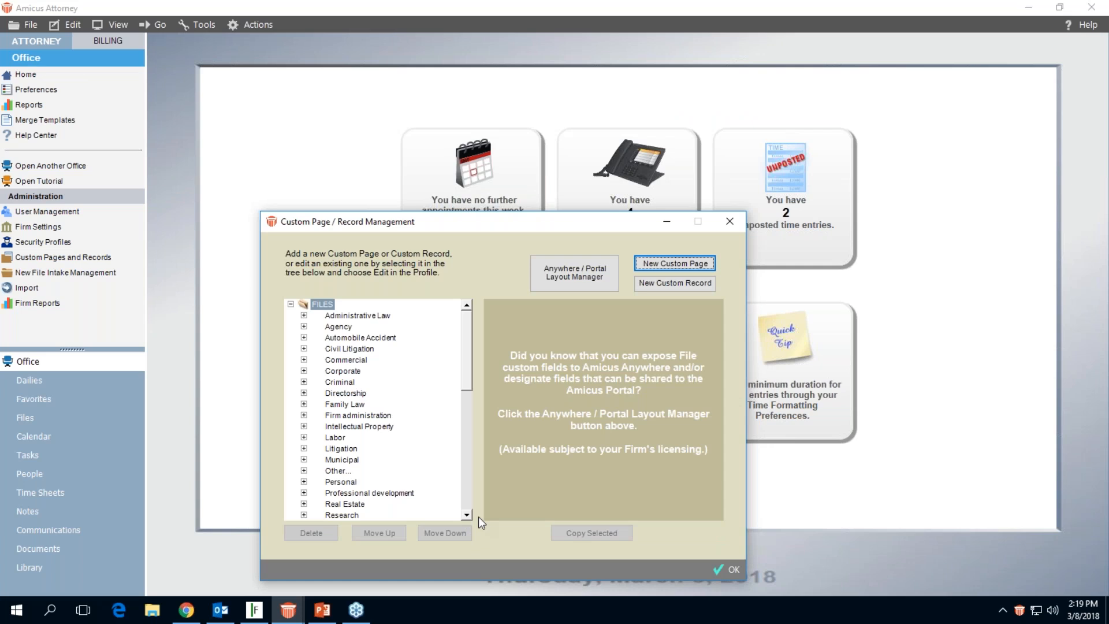
left_click(729, 569)
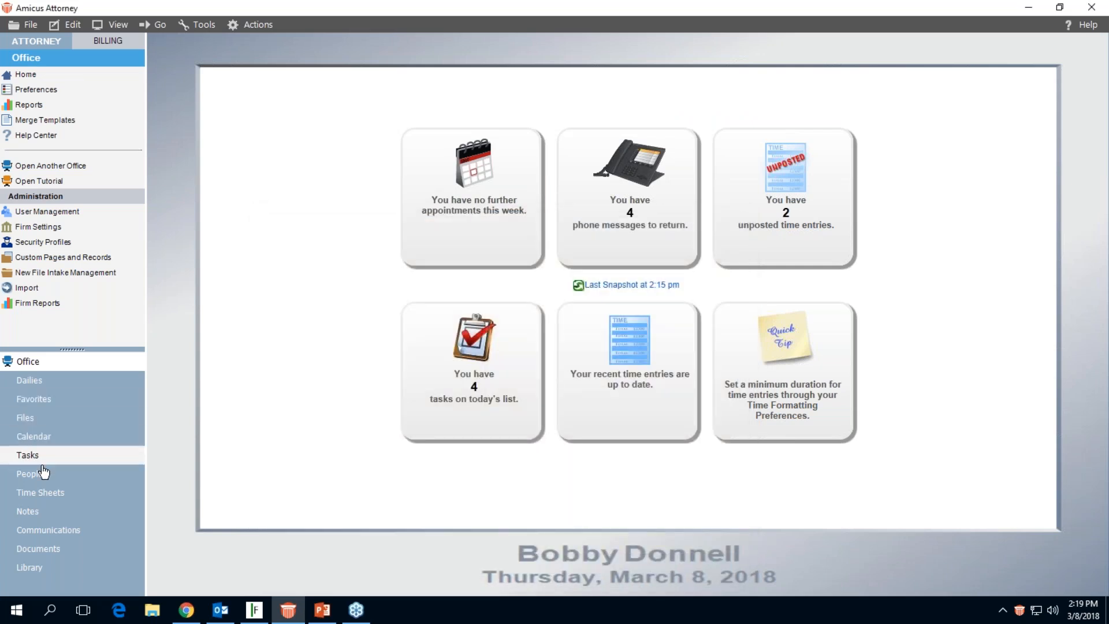
Open the Automobile Accident type file from the Files list
left_click(32, 420)
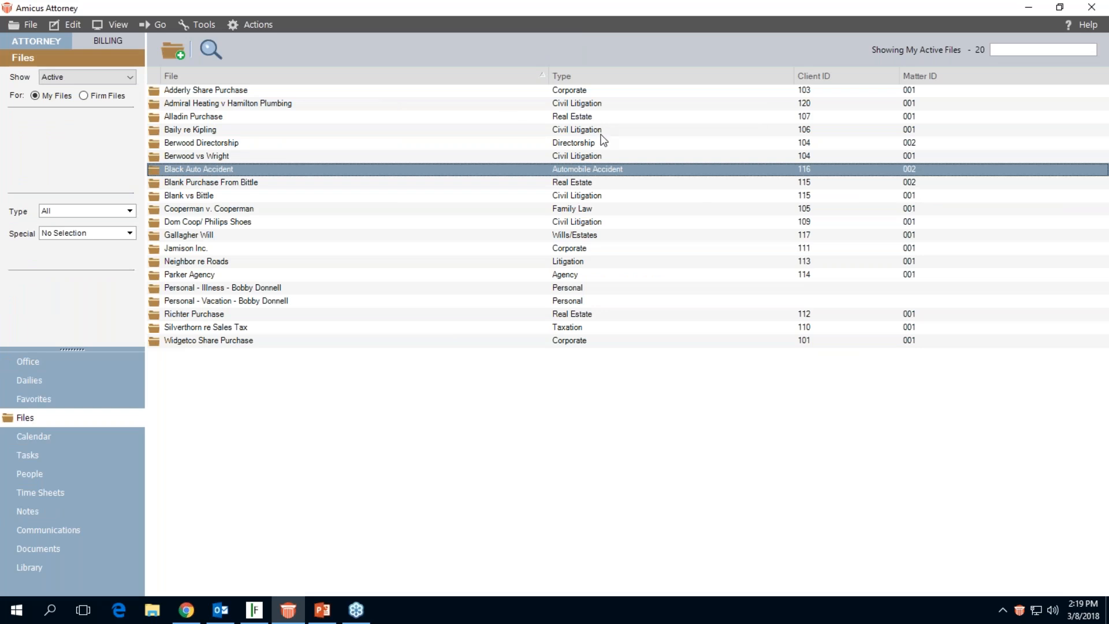
double_click(184, 169)
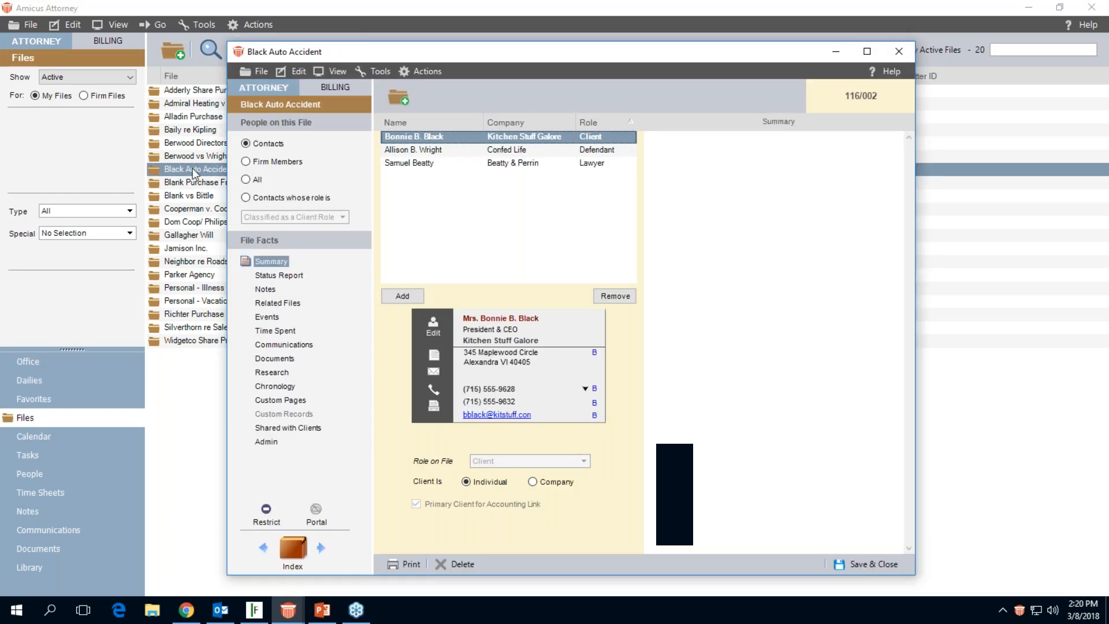
Open the file's General Information custom page, set Date of Accident to Mar 12/2018, and check Police Report Filed
left_click(295, 398)
left_click(292, 413)
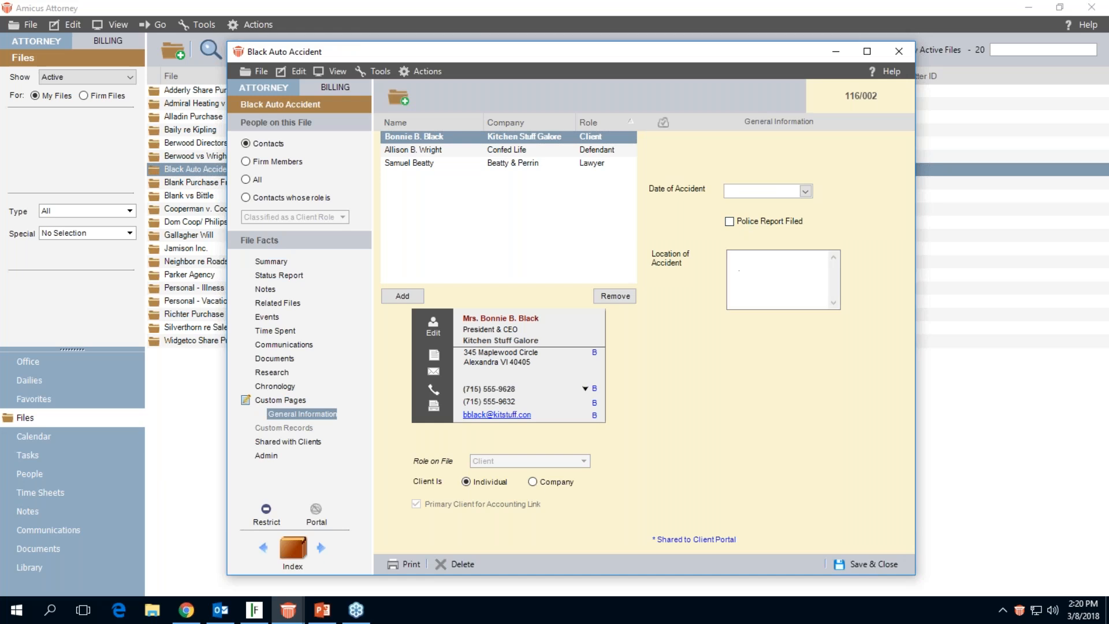
left_click(805, 191)
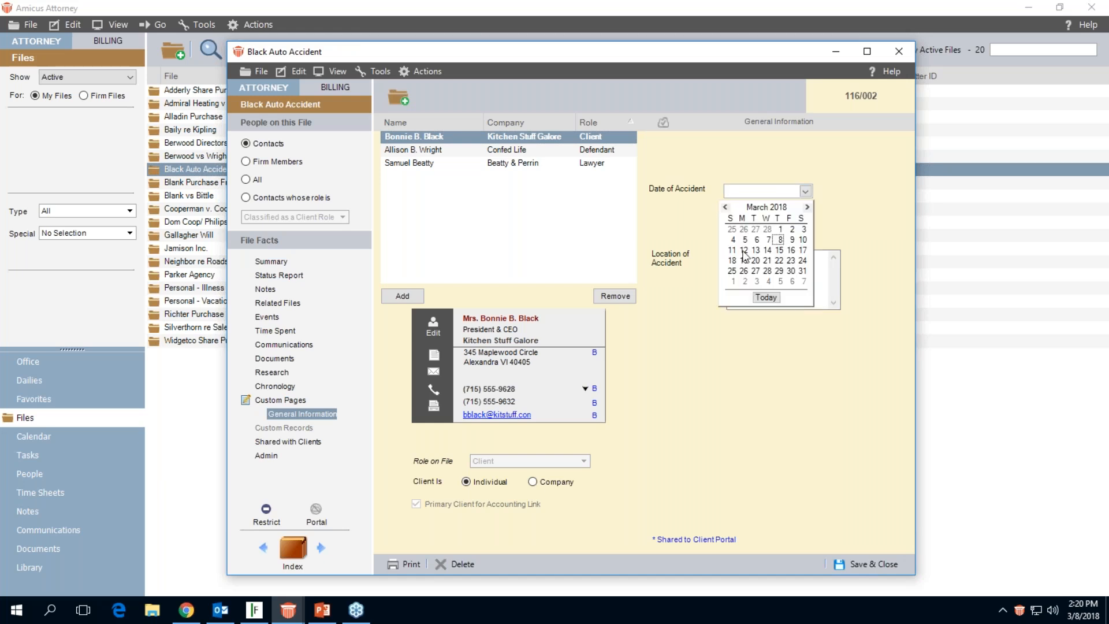
left_click(744, 250)
left_click(730, 221)
Enter Main and Oak St. as the Location of Accident, and save and close the file
left_click(757, 264)
type("Mai")
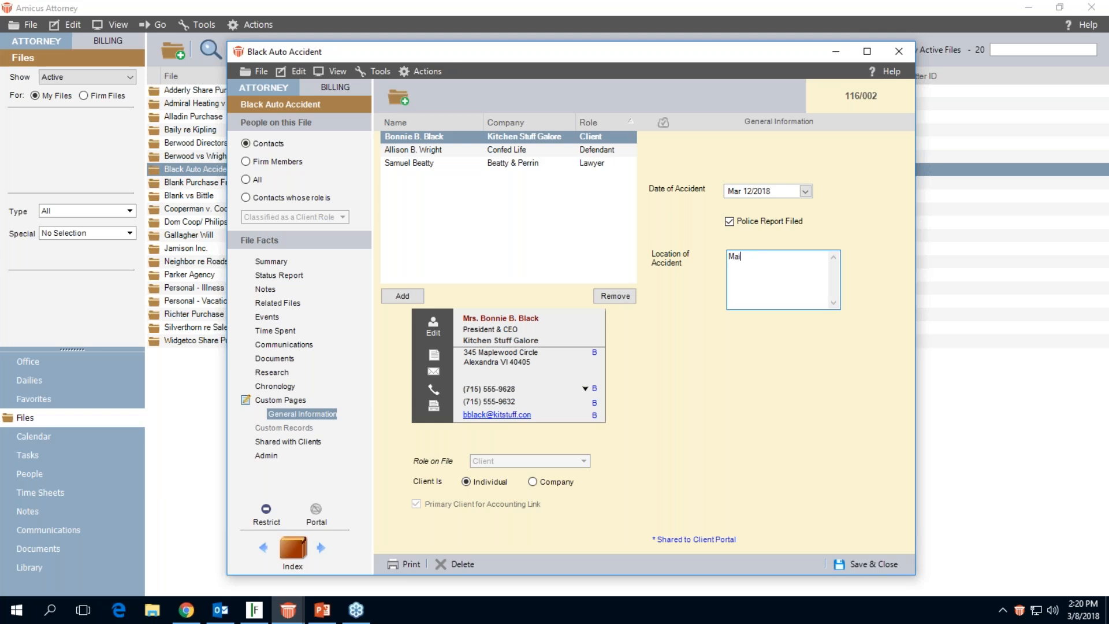
type("n and Oak St .")
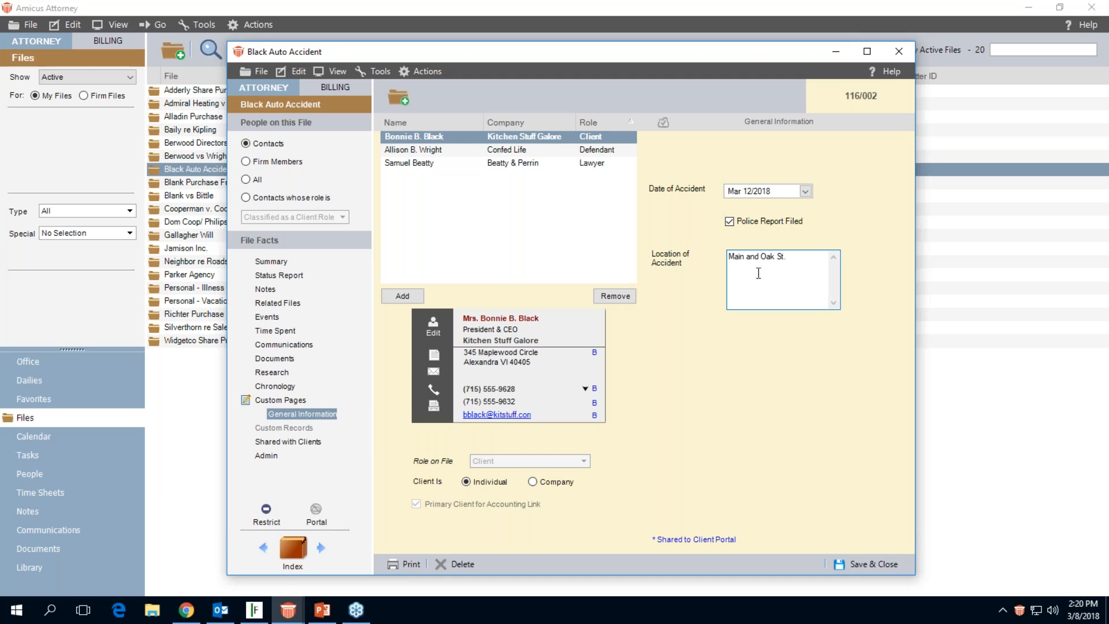
left_click(873, 564)
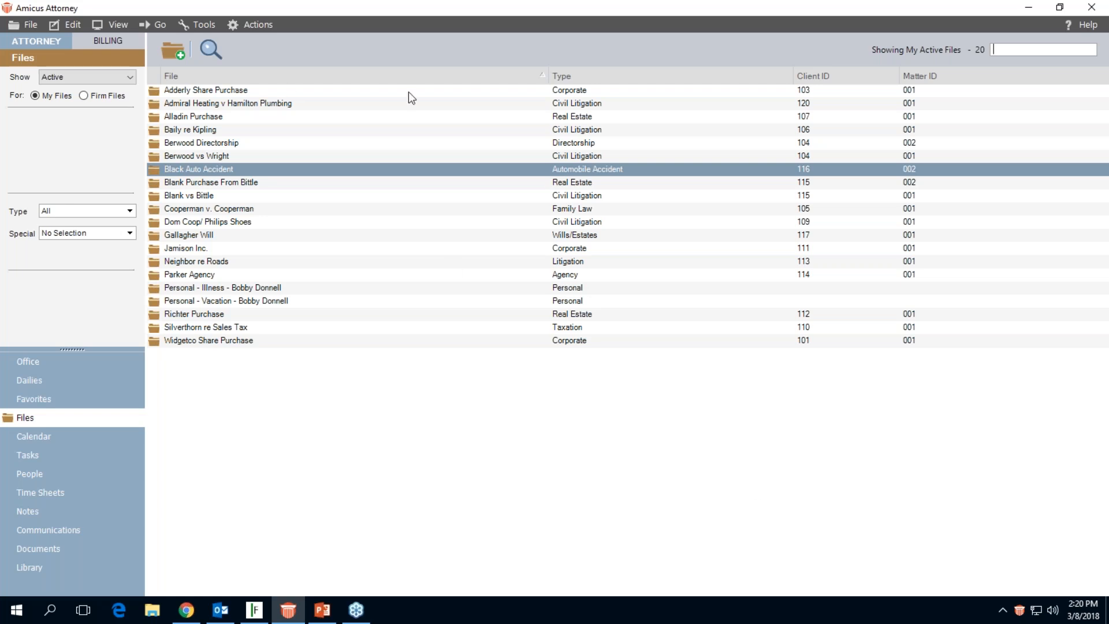
Open the first Corporate file in the list and view its Corporate Information and Corporate Details custom pages
left_click(218, 91)
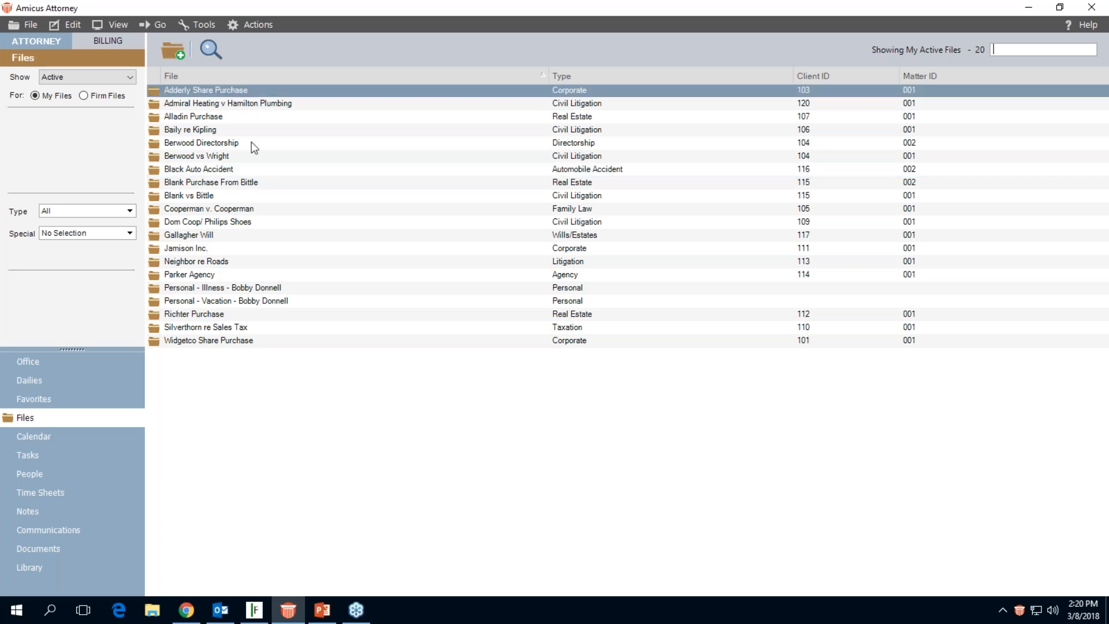
double_click(204, 88)
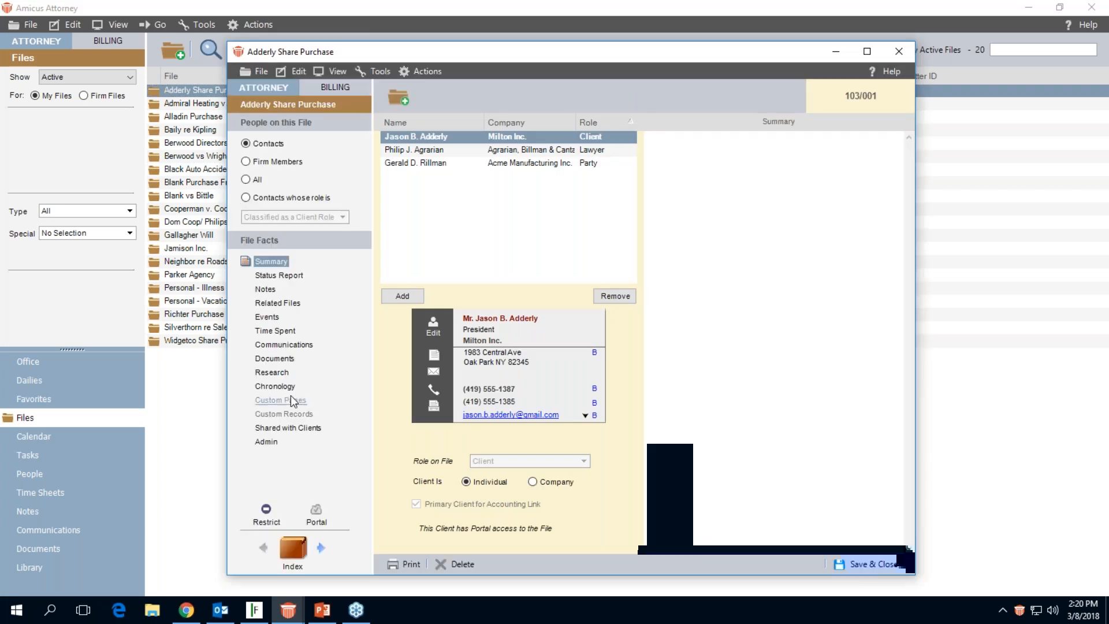
left_click(292, 400)
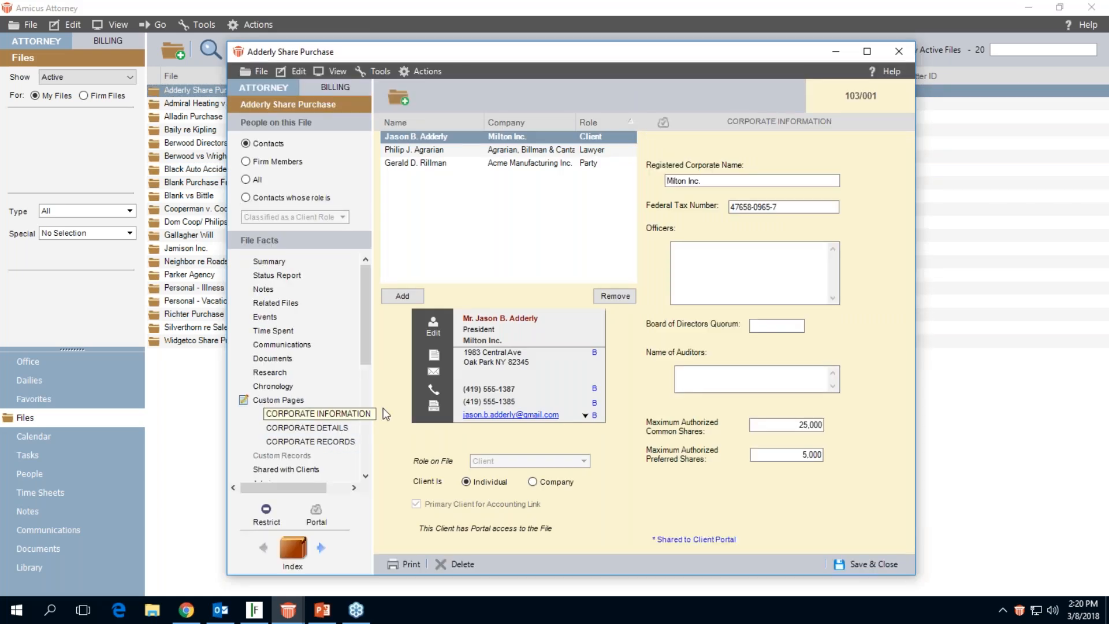
left_click(307, 427)
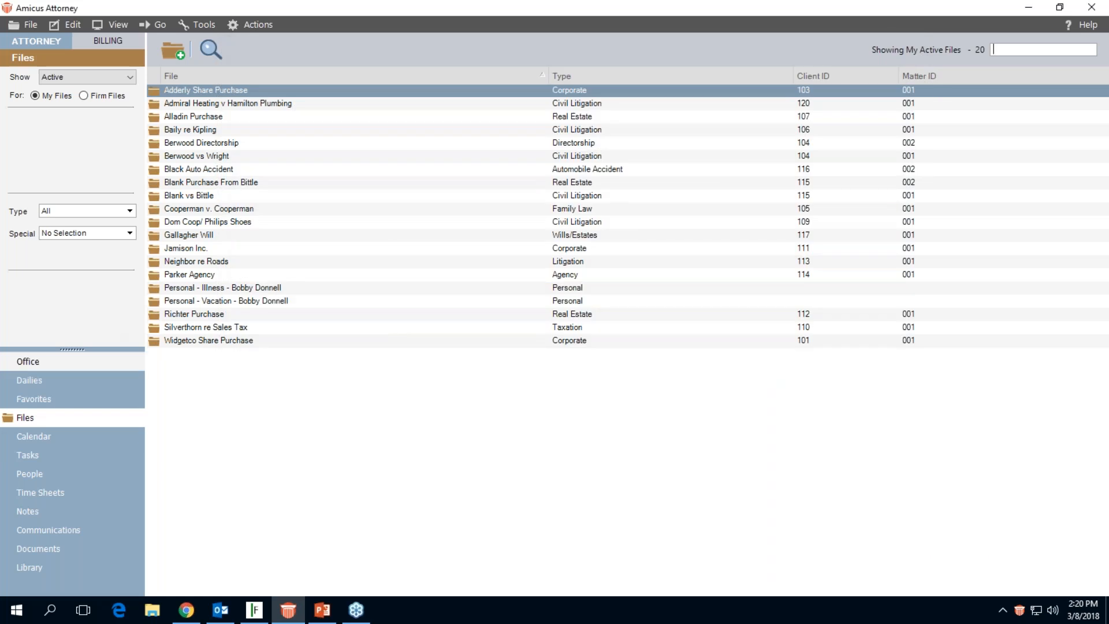
Open custom page management from the Office and rename the People page General Information as Persoanl Information
left_click(28, 362)
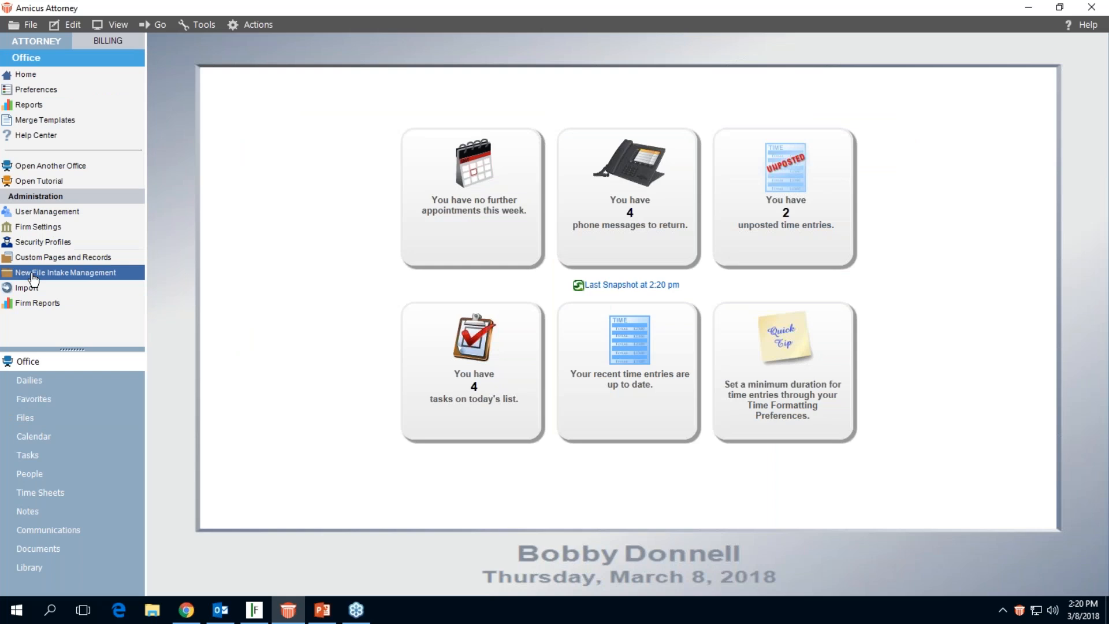
left_click(25, 264)
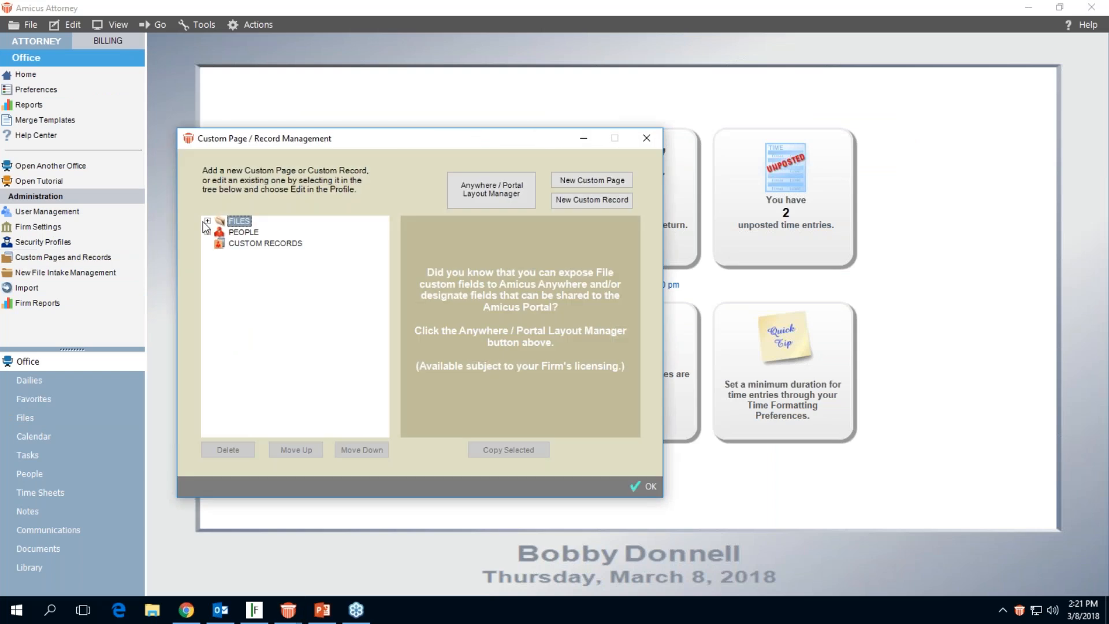
left_click(207, 233)
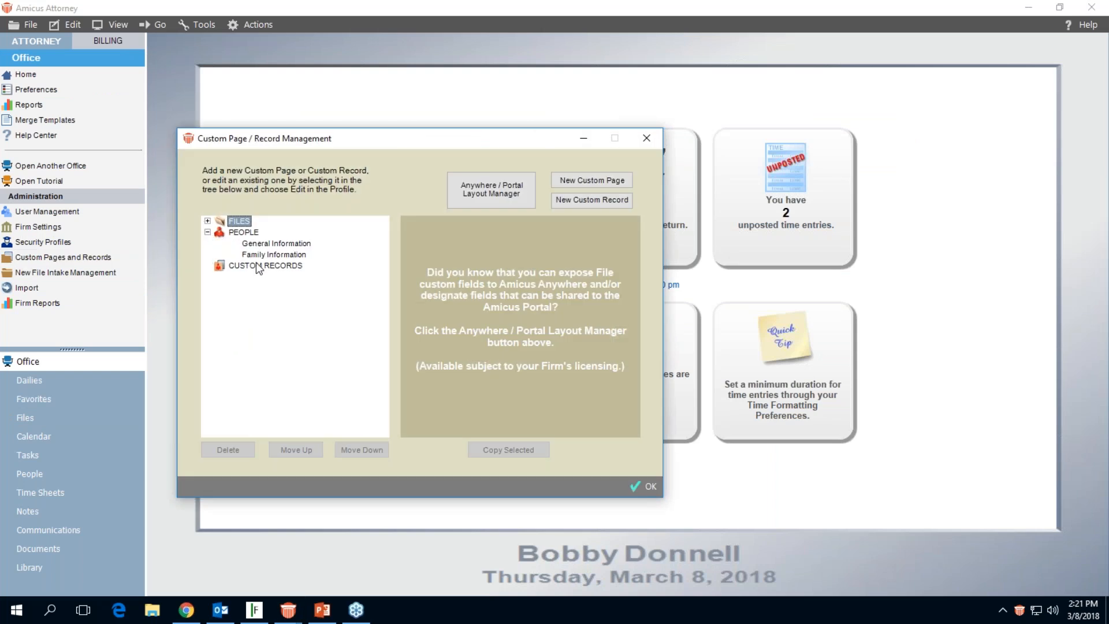
left_click(294, 244)
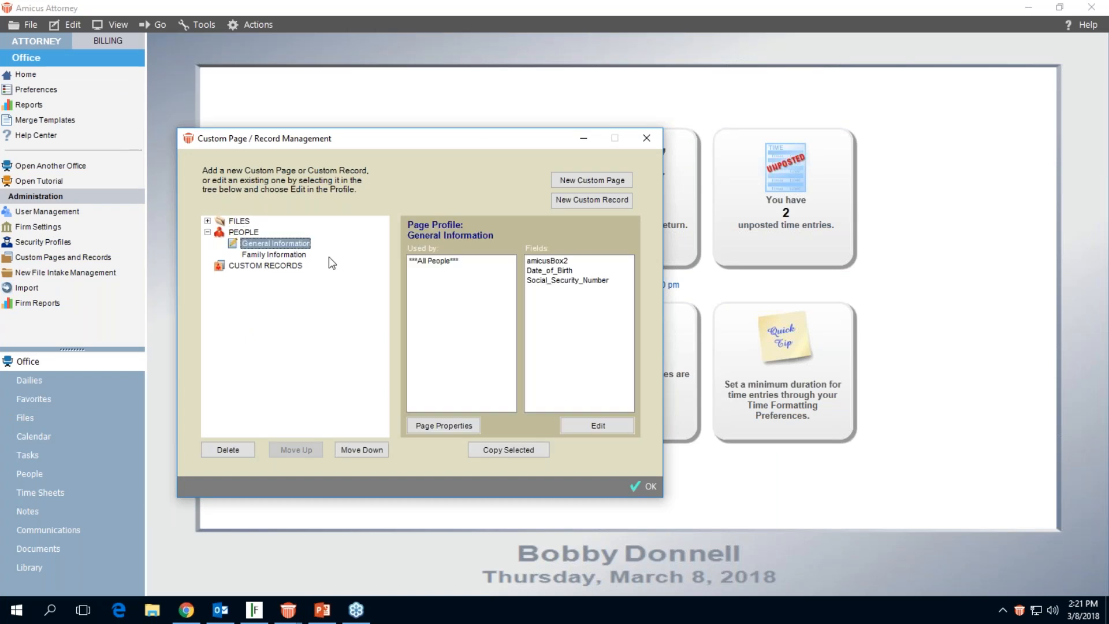
left_click(452, 420)
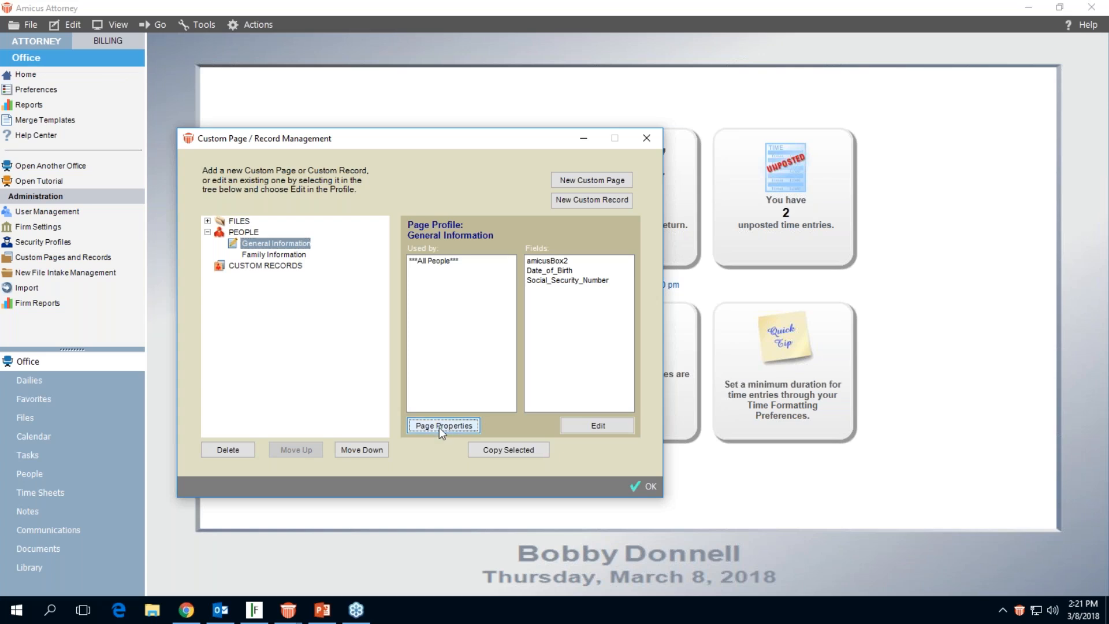
left_click_drag(336, 198, 247, 208)
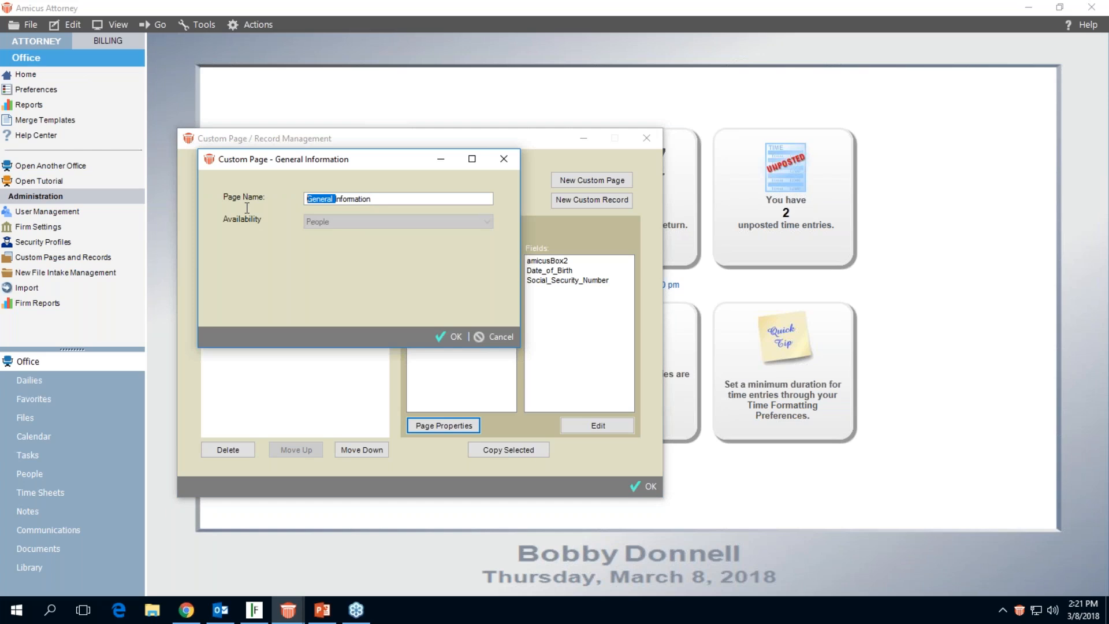
type("Persoanl")
left_click(454, 337)
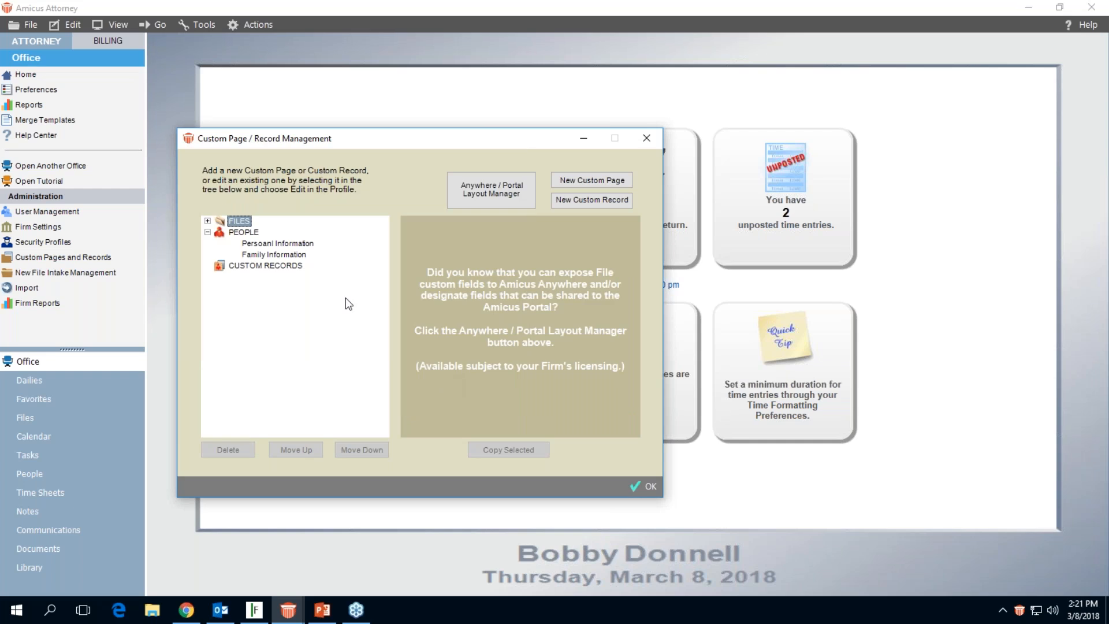
Correct the misspelled People page name to Personal Information in its page properties
left_click(276, 245)
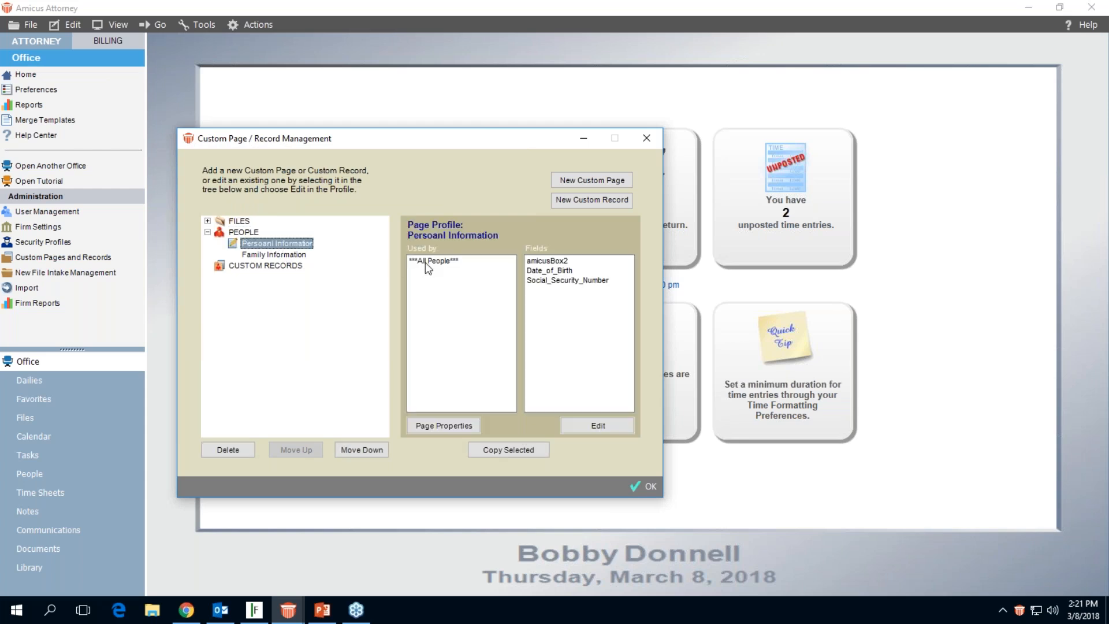
left_click(445, 426)
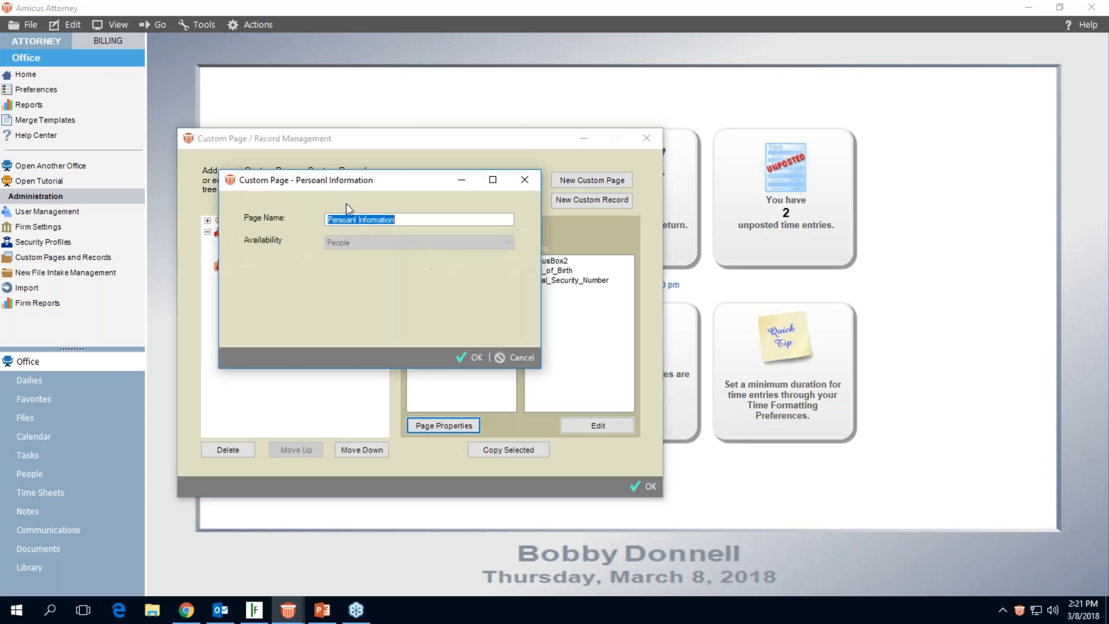
left_click(349, 221)
left_click(469, 357)
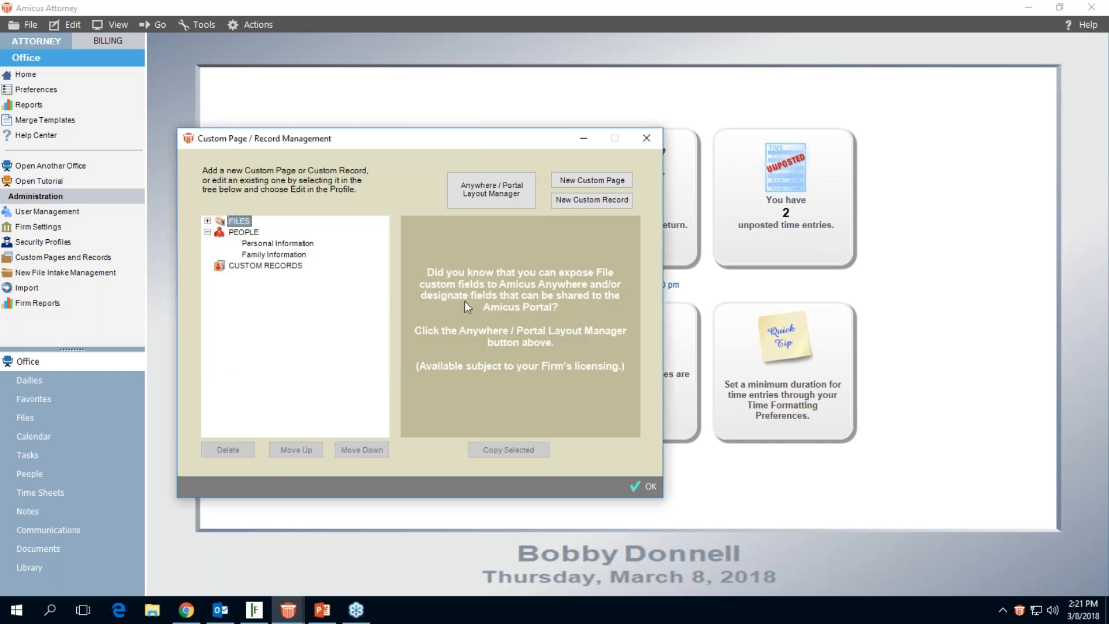
View the Personal Information page's layout in the editor, save and close it, and exit custom page management
left_click(283, 245)
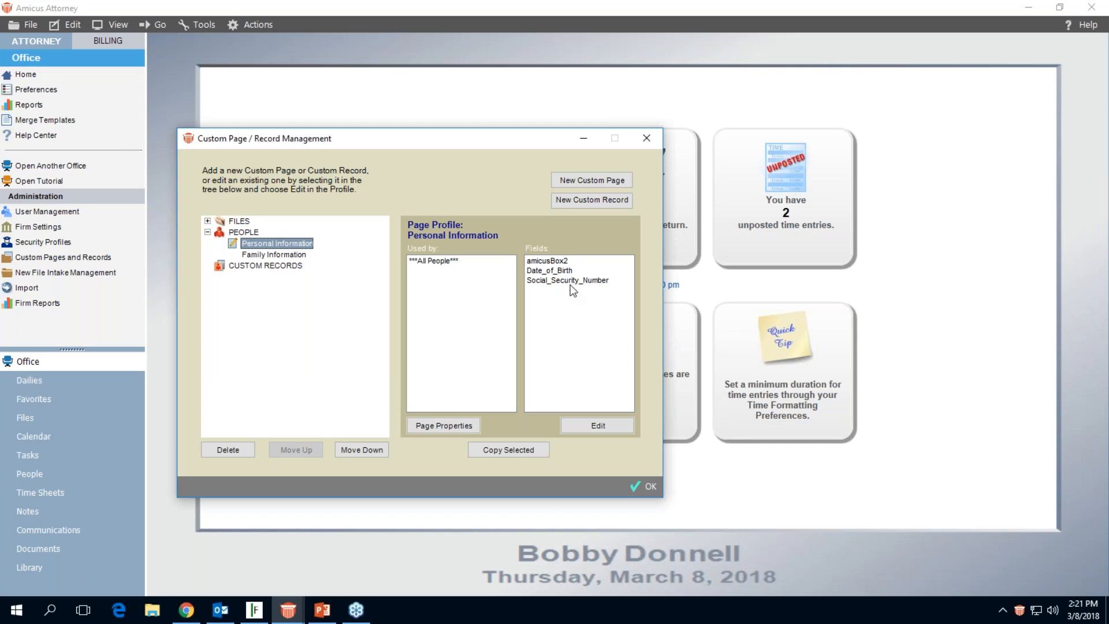
left_click(598, 425)
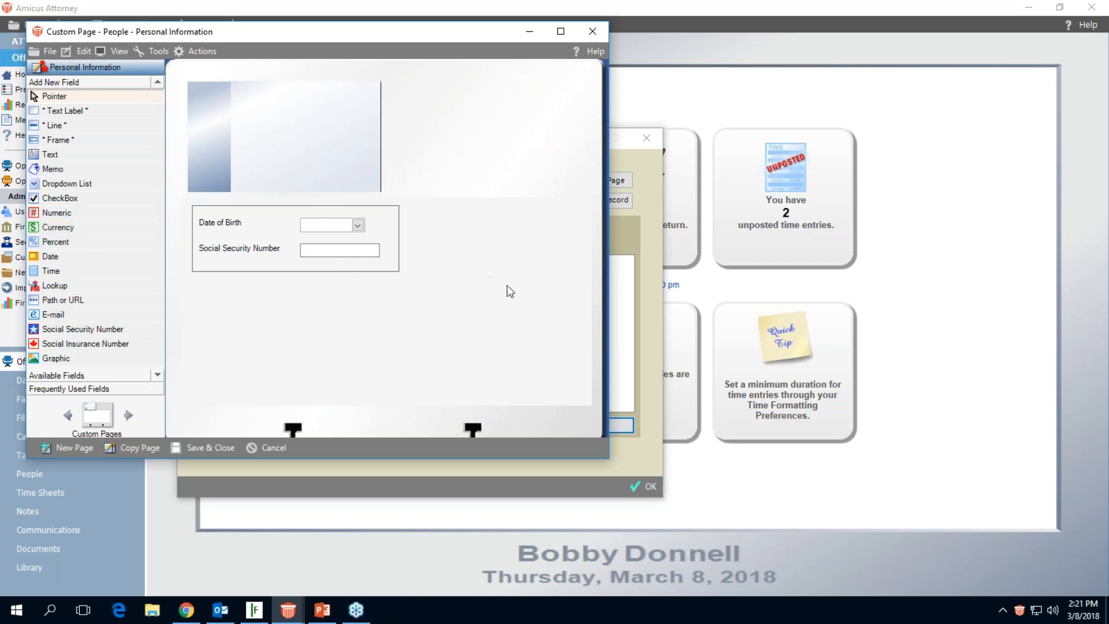
left_click(199, 444)
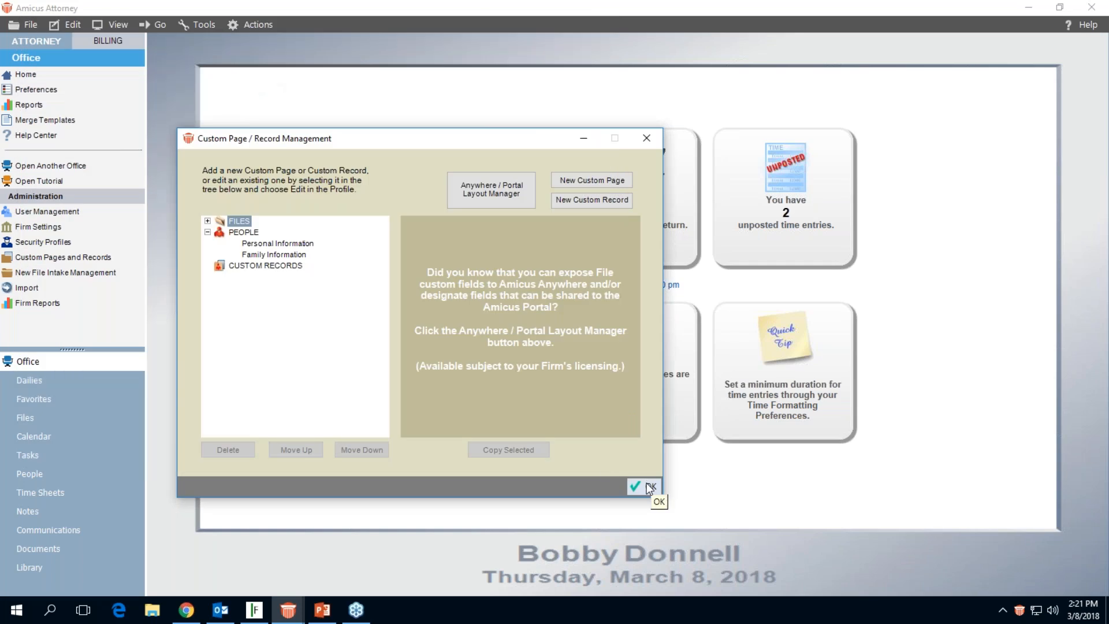
left_click(635, 484)
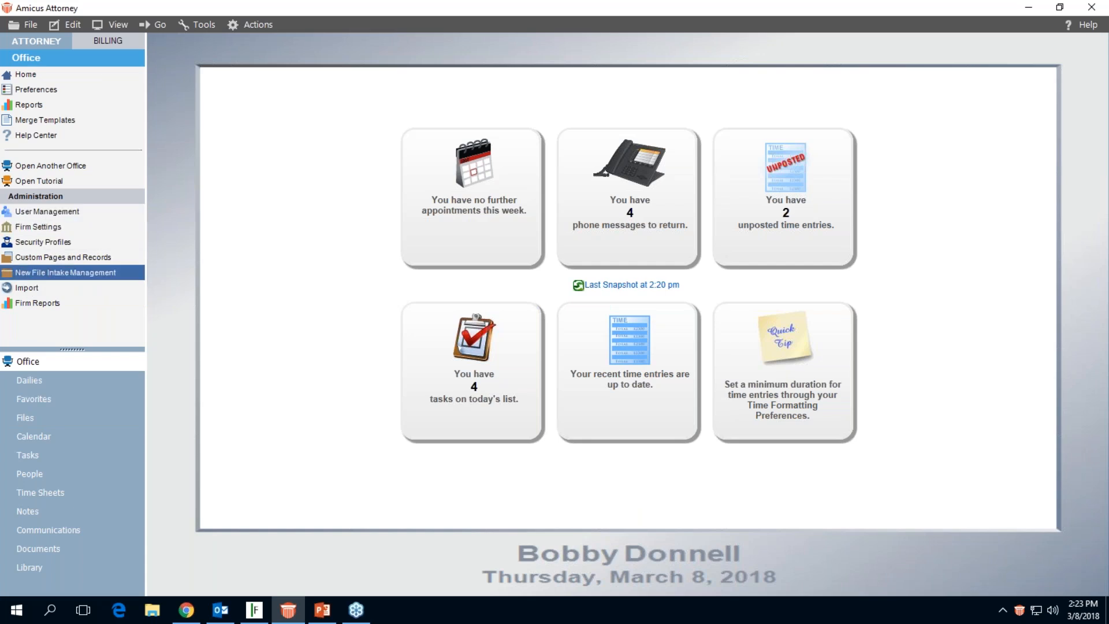
Reopen custom page management and examine the fields of the Corporate file type's Corporate Information page
left_click(33, 266)
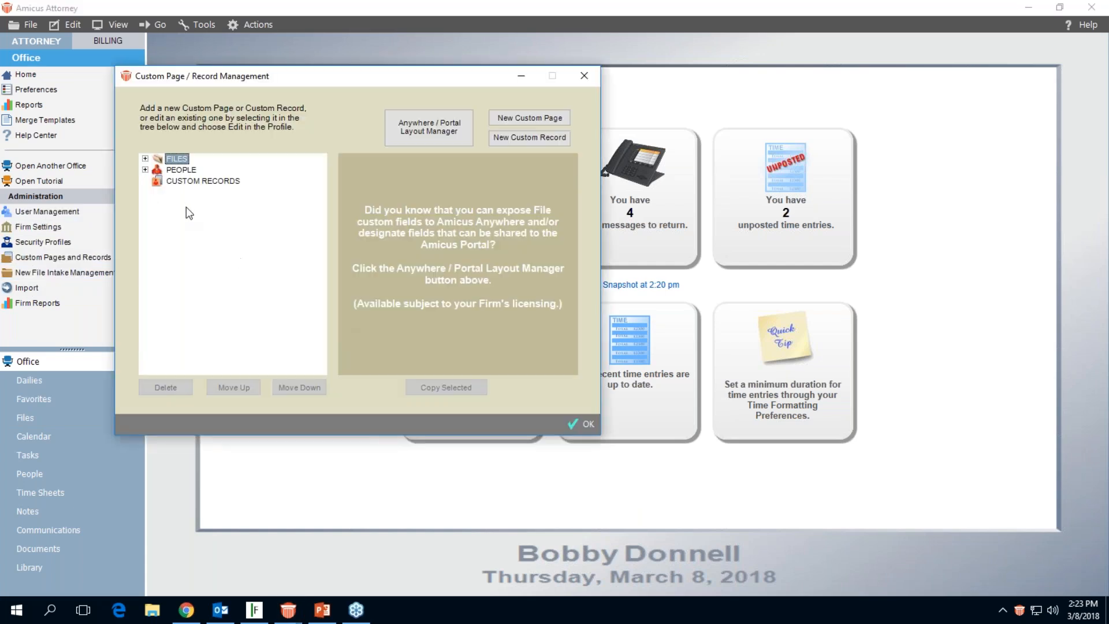
left_click(145, 170)
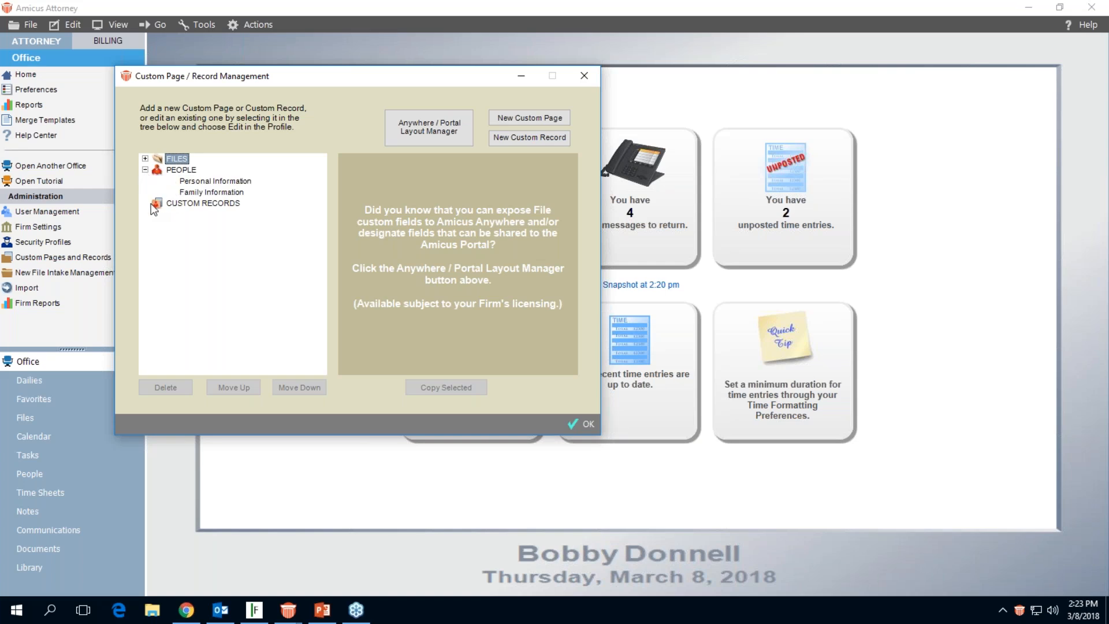
left_click(145, 159)
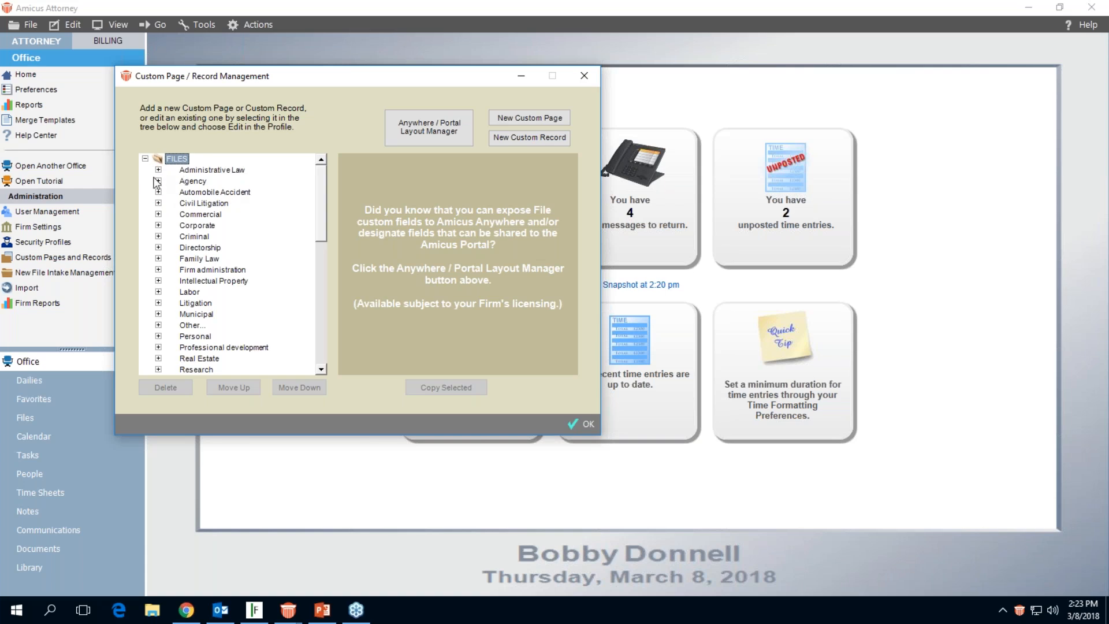
left_click(158, 225)
left_click(233, 260)
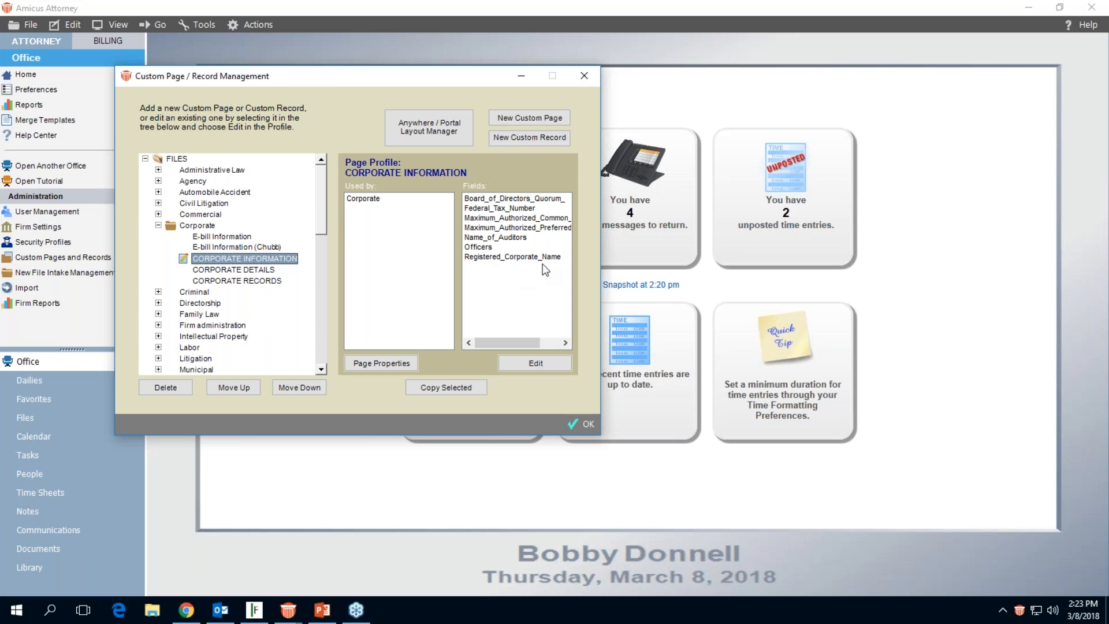
Create a full-page custom page named Info for the Directorship file type
left_click(192, 306)
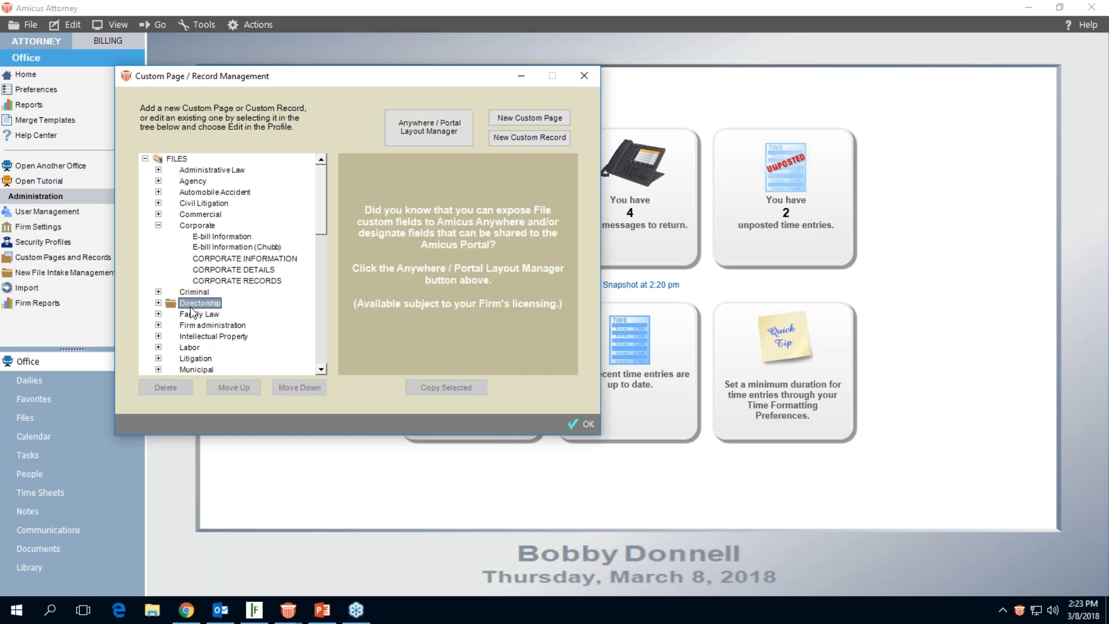
left_click(159, 303)
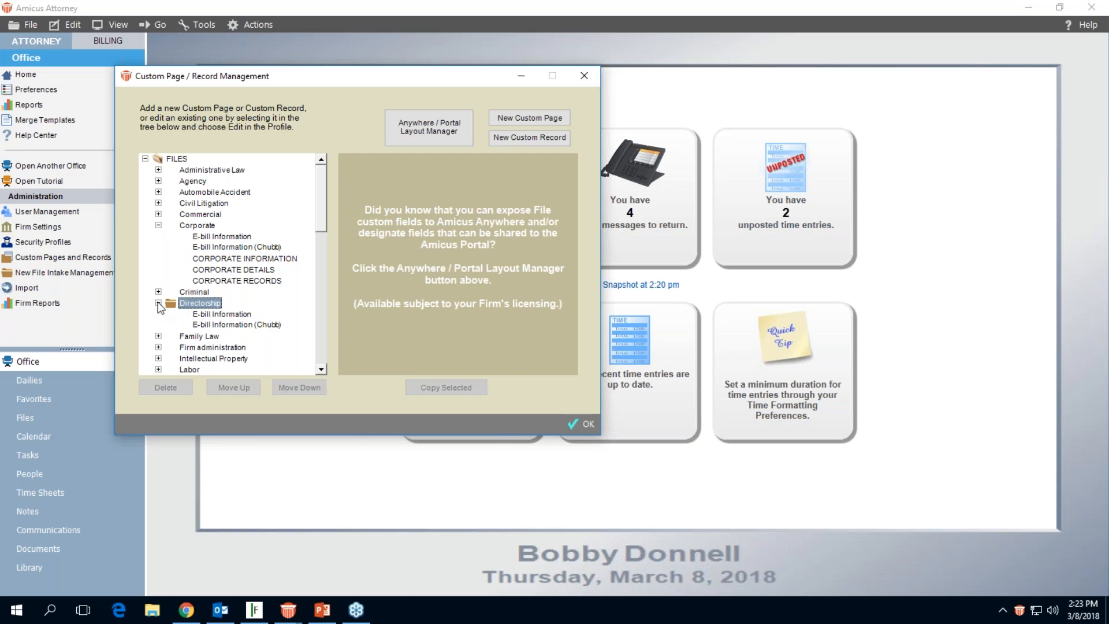
left_click(529, 118)
type("Info")
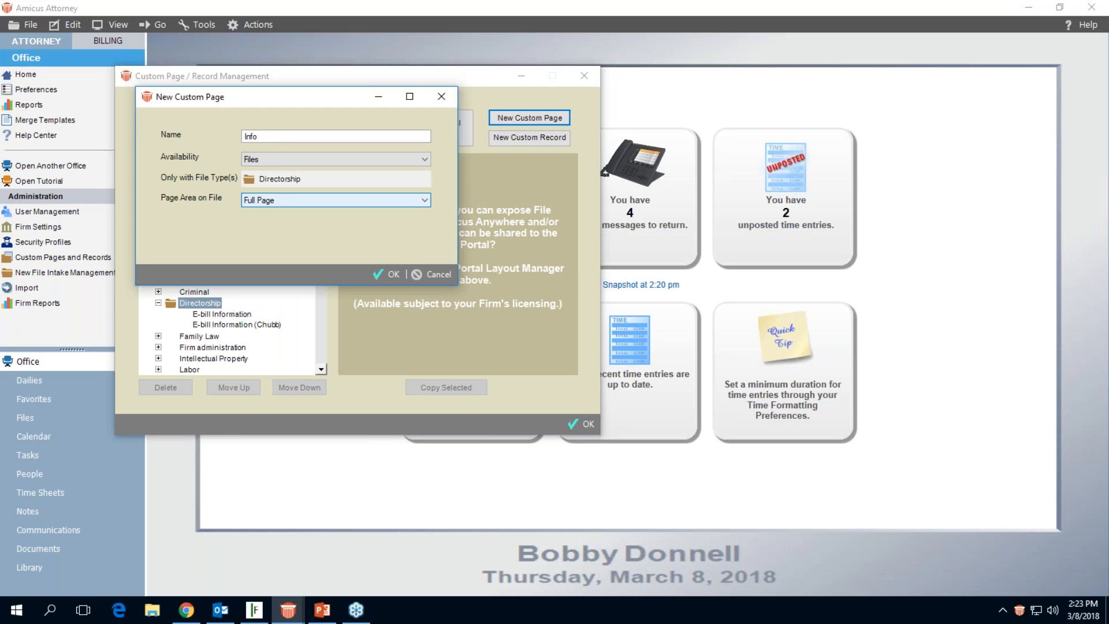
left_click(388, 272)
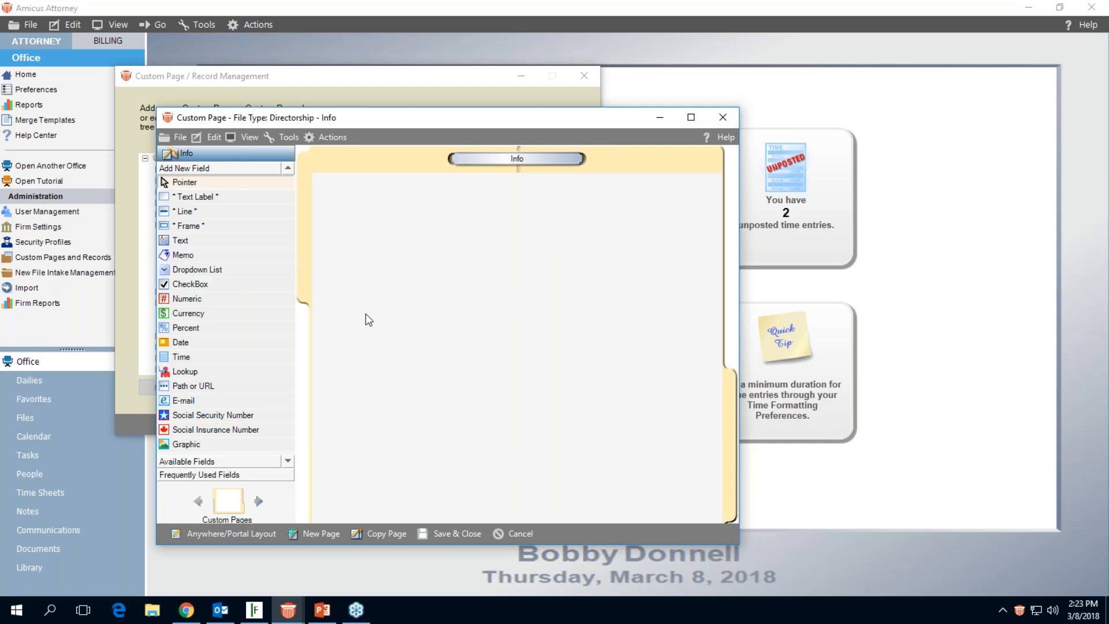
Place the existing Registered_Corporate_Name field near the top of the Directorship Info page, then close the page editor and custom page management
left_click(210, 461)
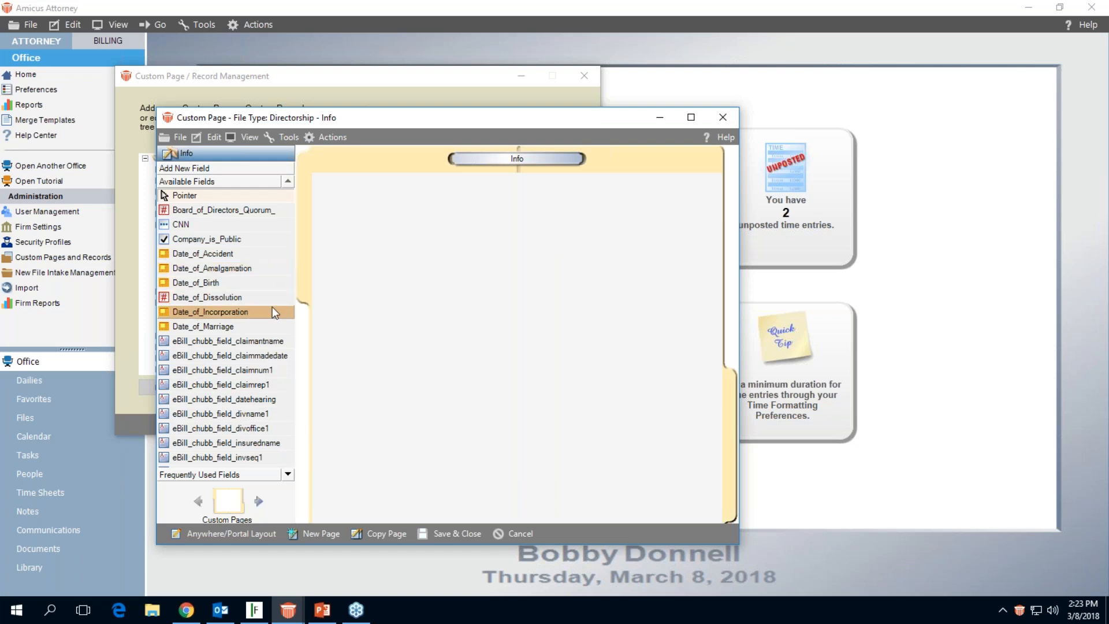
scroll(267, 396, "down", 5)
scroll(268, 398, "down", 4)
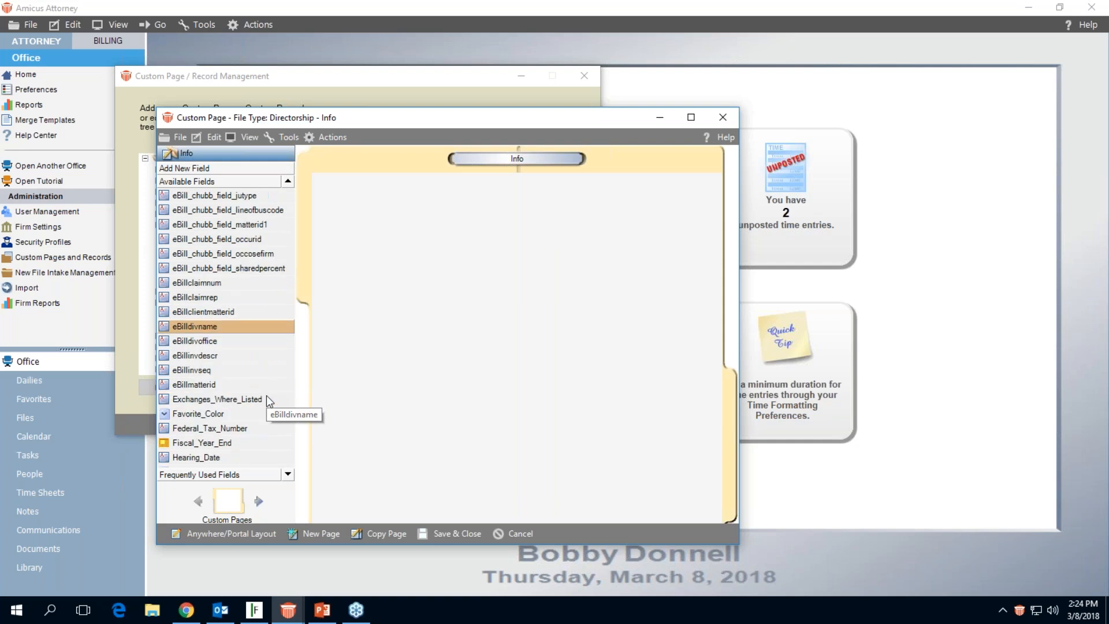
scroll(248, 440, "down", 7)
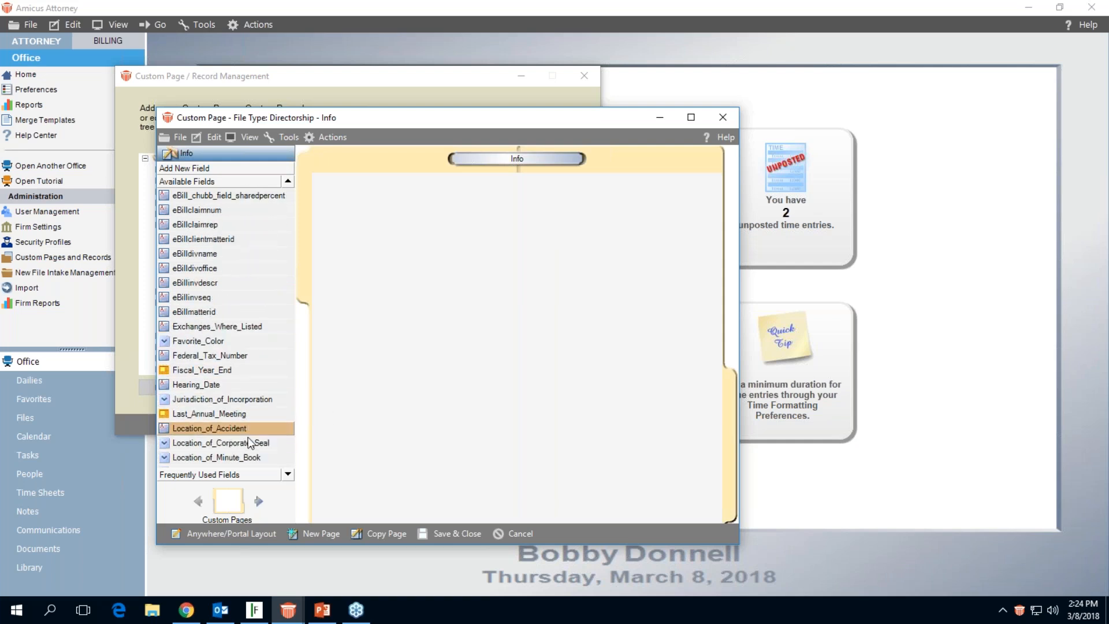
scroll(241, 439, "down", 3)
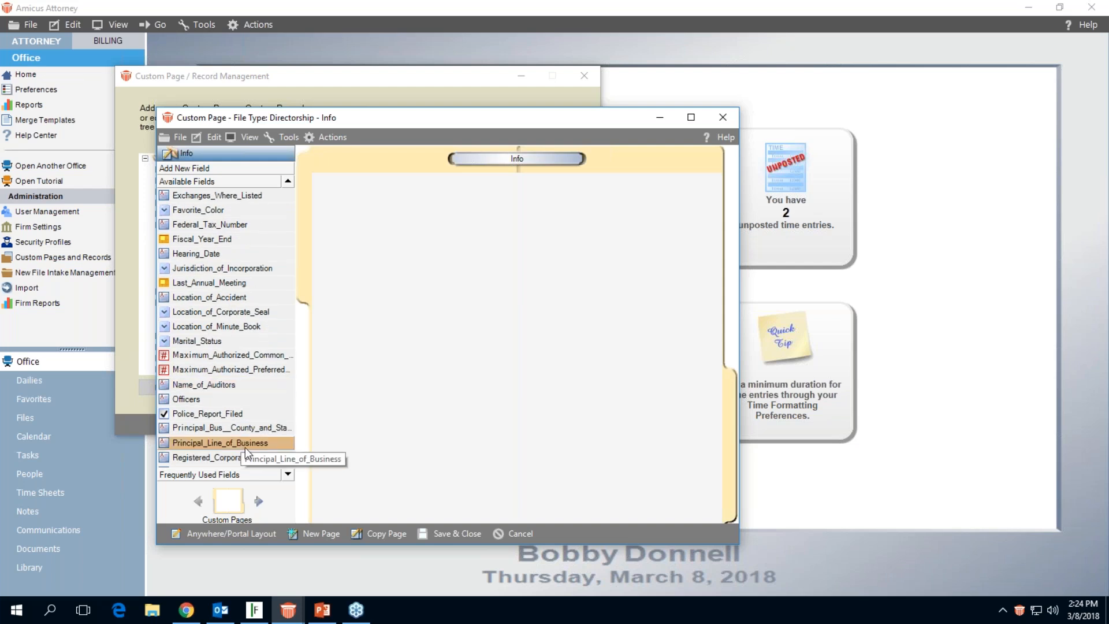
scroll(245, 447, "down", 2)
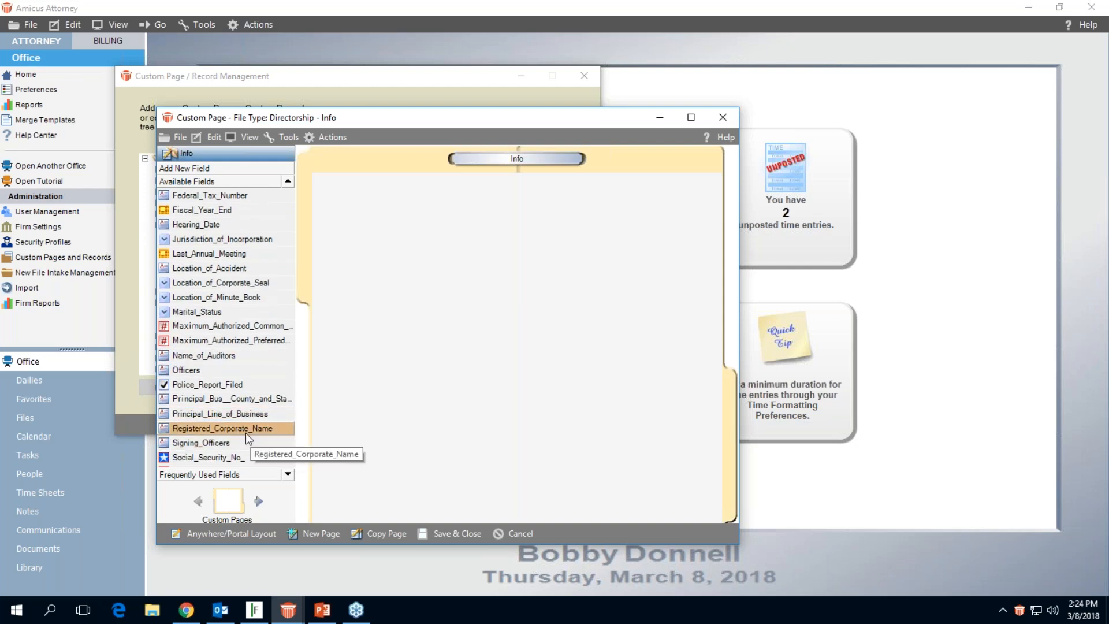
left_click(245, 433)
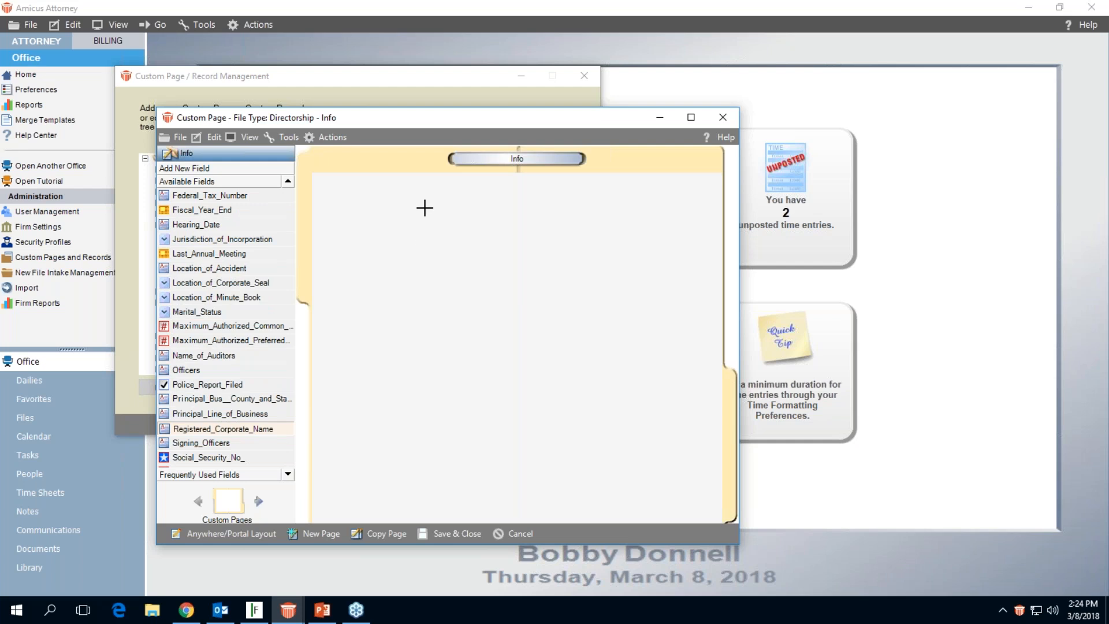
left_click_drag(422, 209, 505, 223)
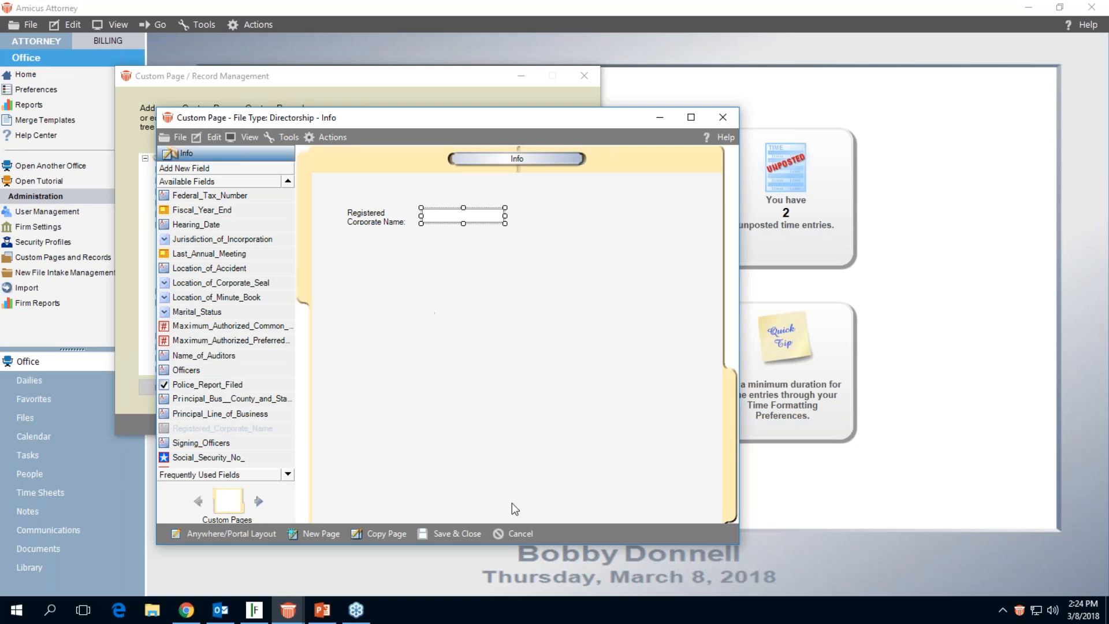
left_click(480, 521)
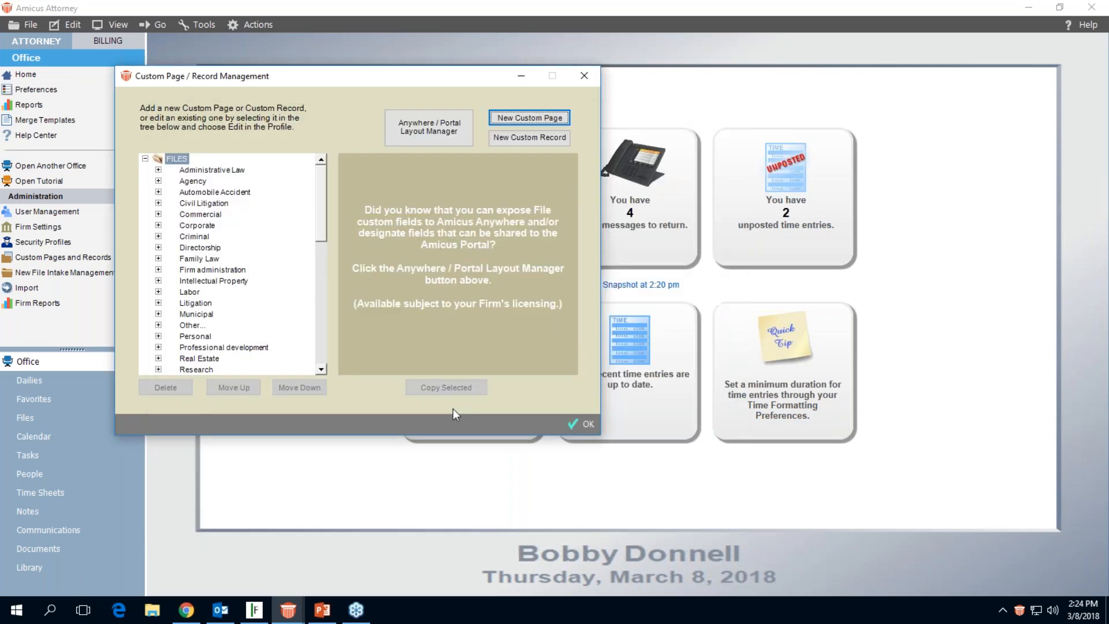
left_click(597, 422)
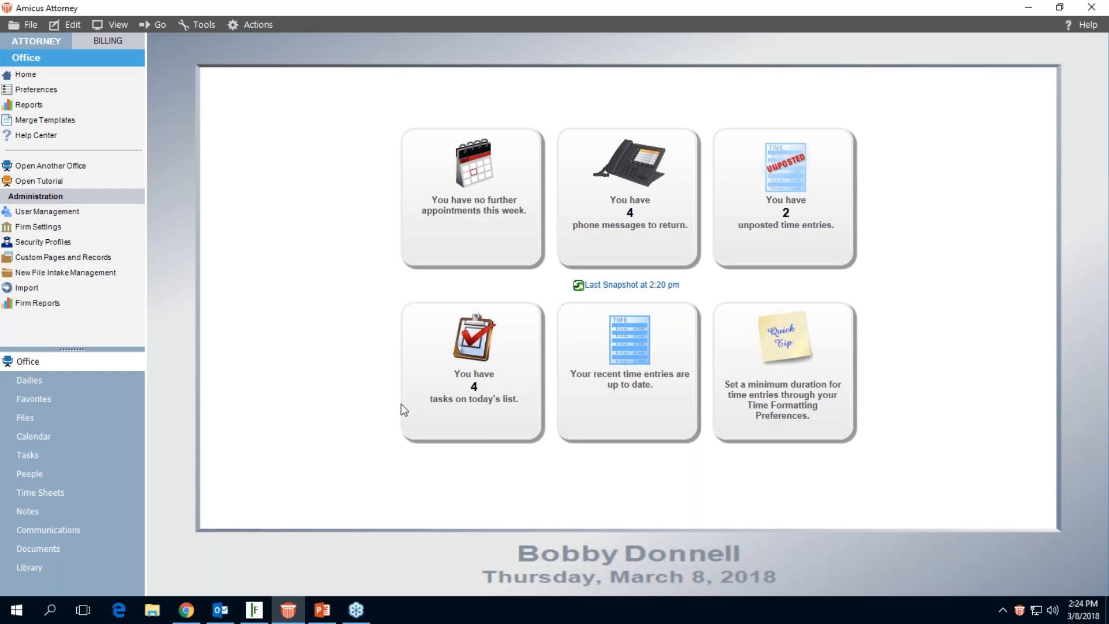
Switch to PowerPoint and start the slide show from the current question-mark slide
left_click(322, 616)
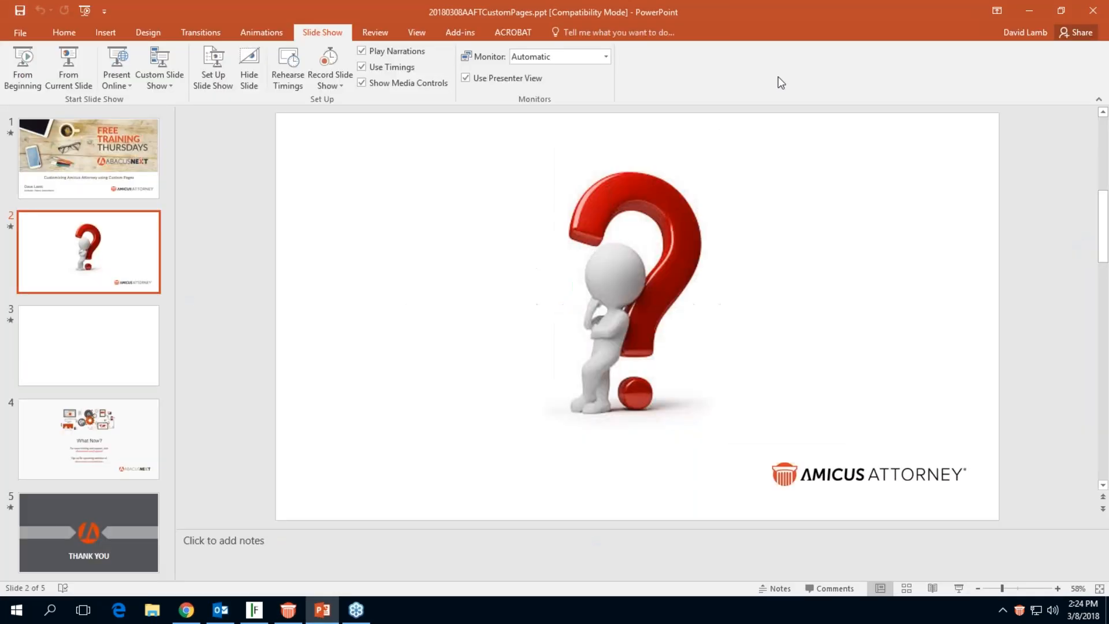
left_click(78, 76)
key("Right")
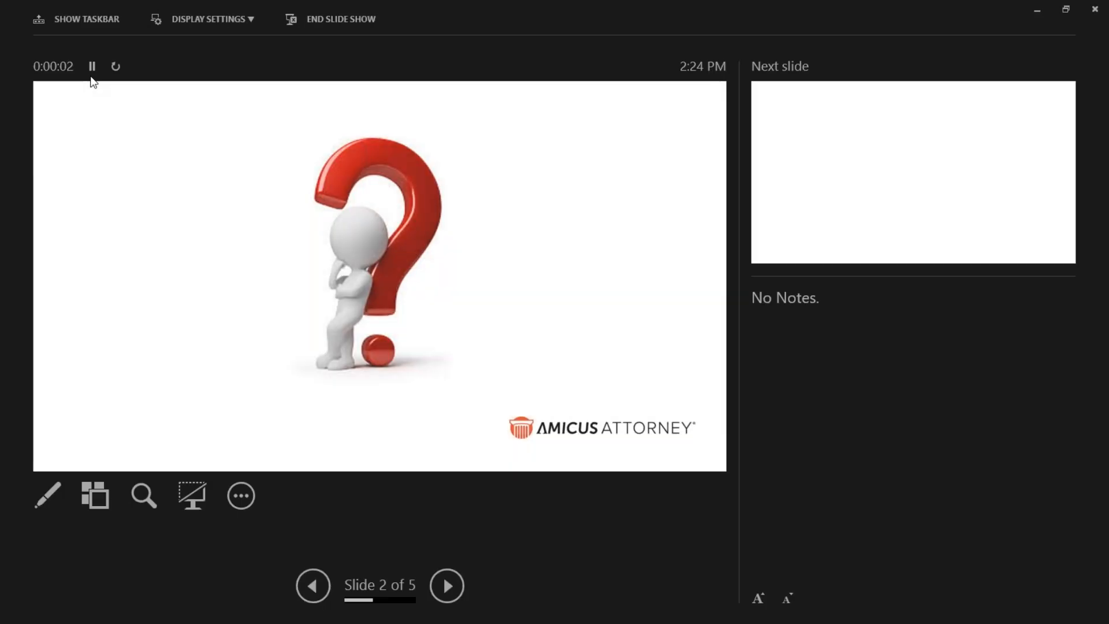